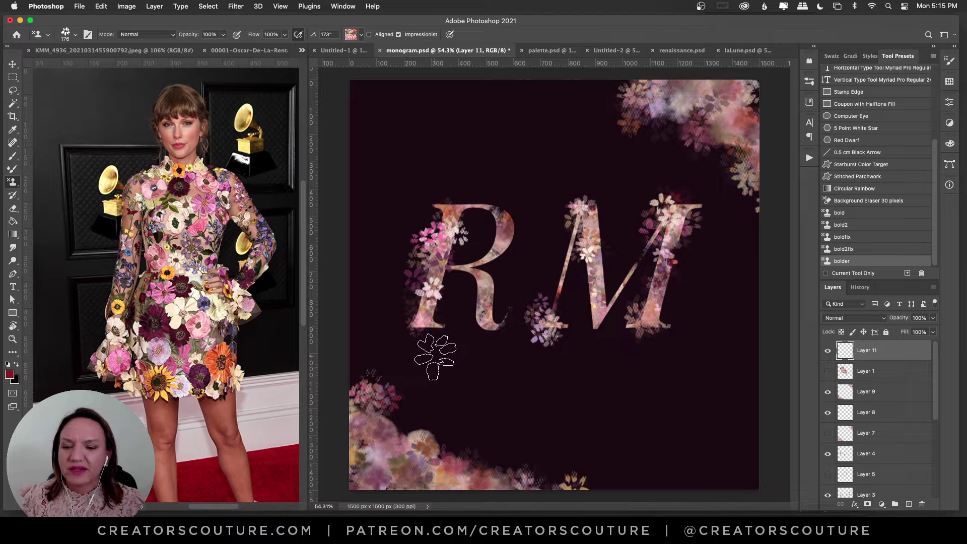
# Define a pattern with the default name from a rectangular selection of the dress's bodice flowers in the KMM_4936 photo, and deselect.
pyautogui.click(227, 51)
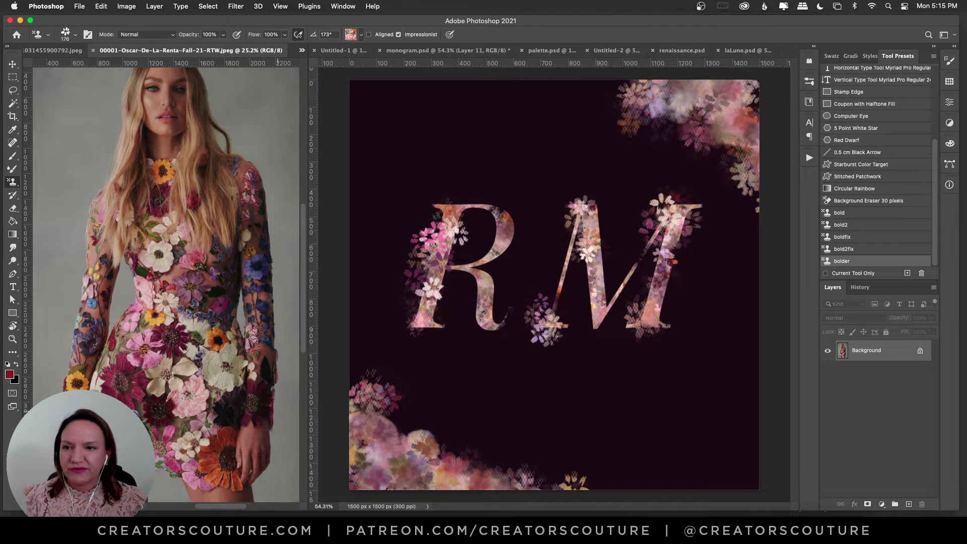
pyautogui.click(65, 52)
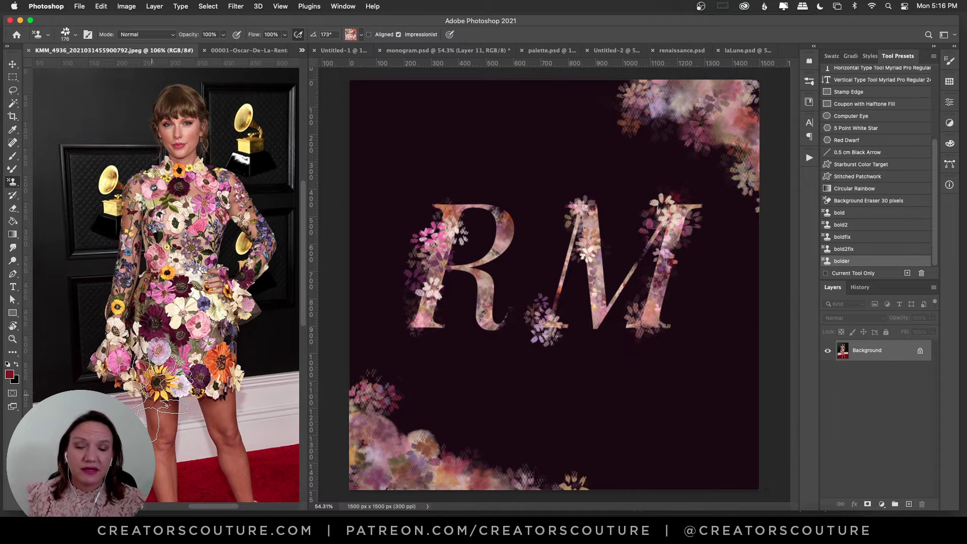
pyautogui.click(11, 62)
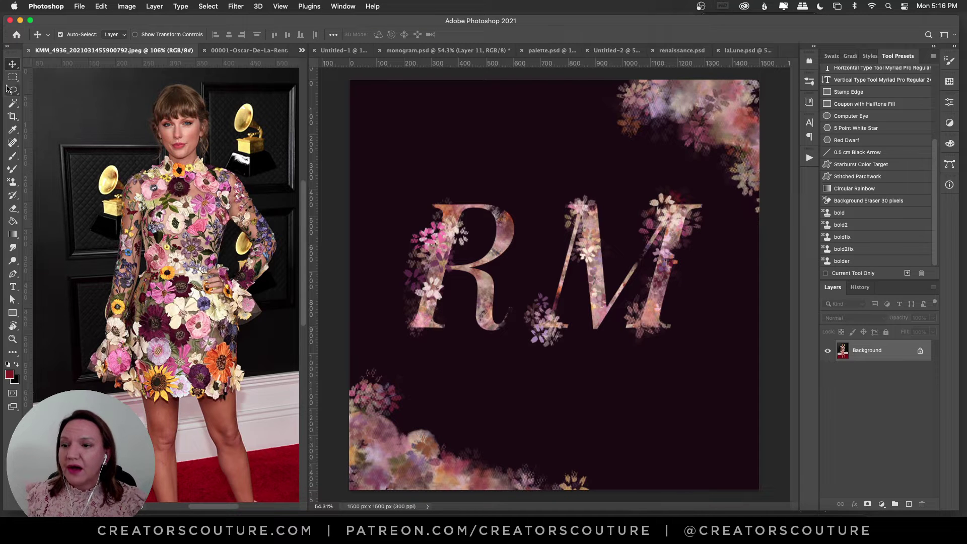
pyautogui.click(14, 77)
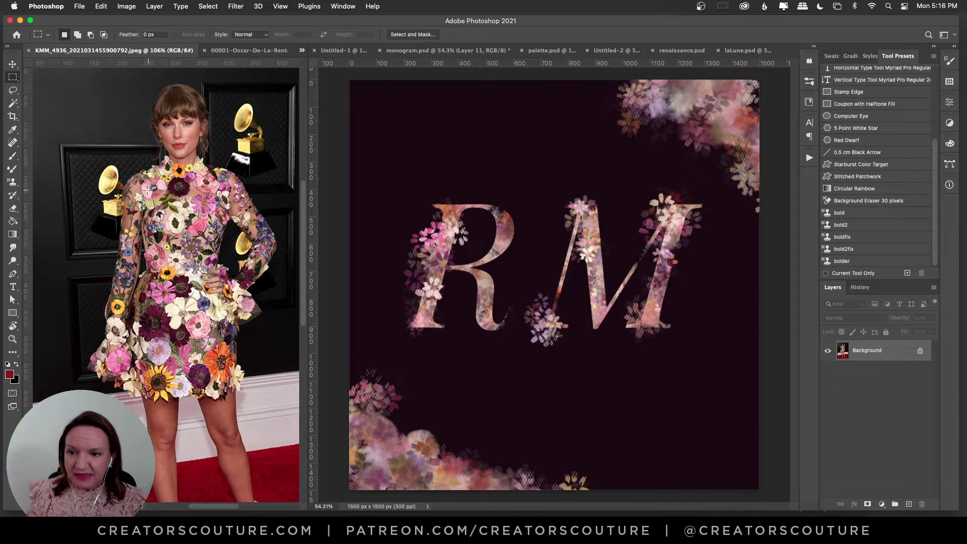
pyautogui.moveTo(146, 197); pyautogui.dragTo(220, 288)
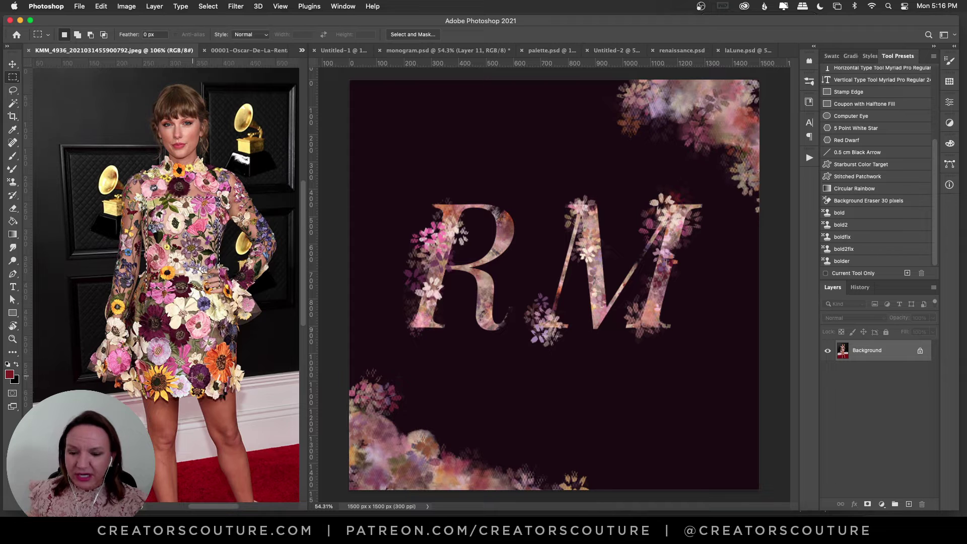
pyautogui.press('super+shift+p')
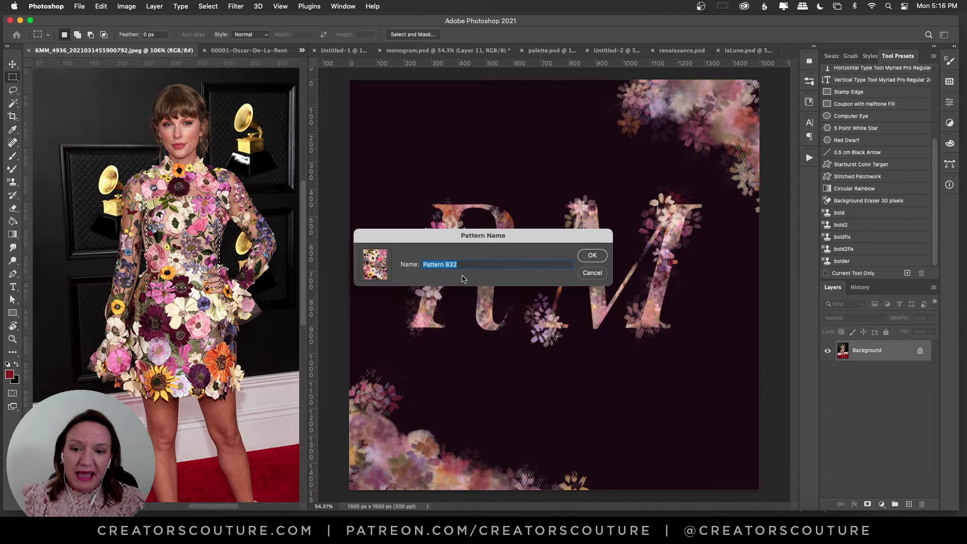
pyautogui.click(588, 256)
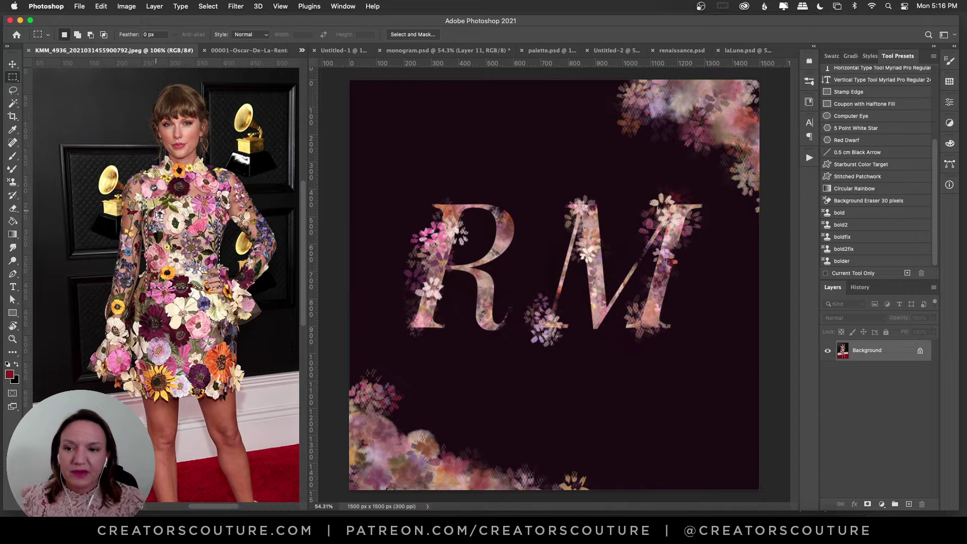
pyautogui.press('super+d')
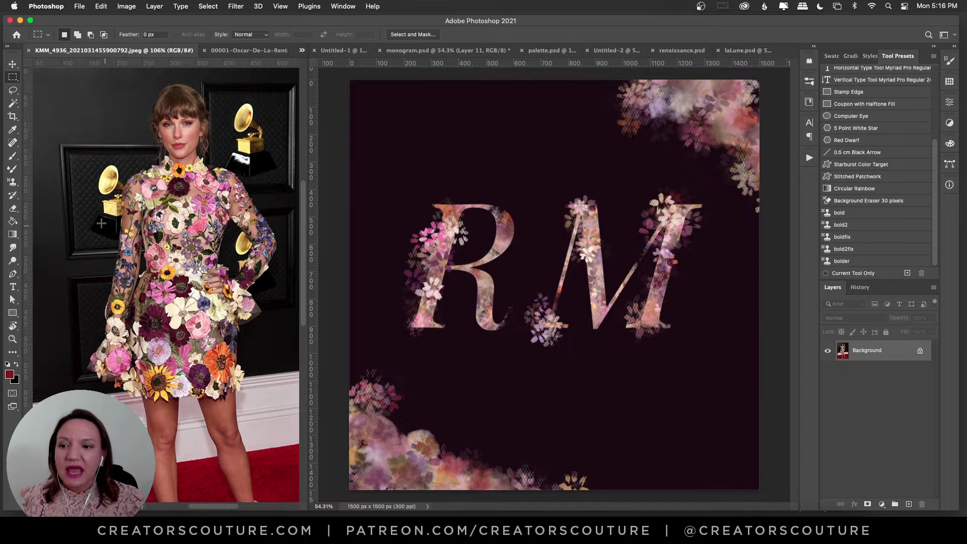
# Activate the Pattern Stamp tool and view the available Impressionist brushes.
pyautogui.click(13, 181)
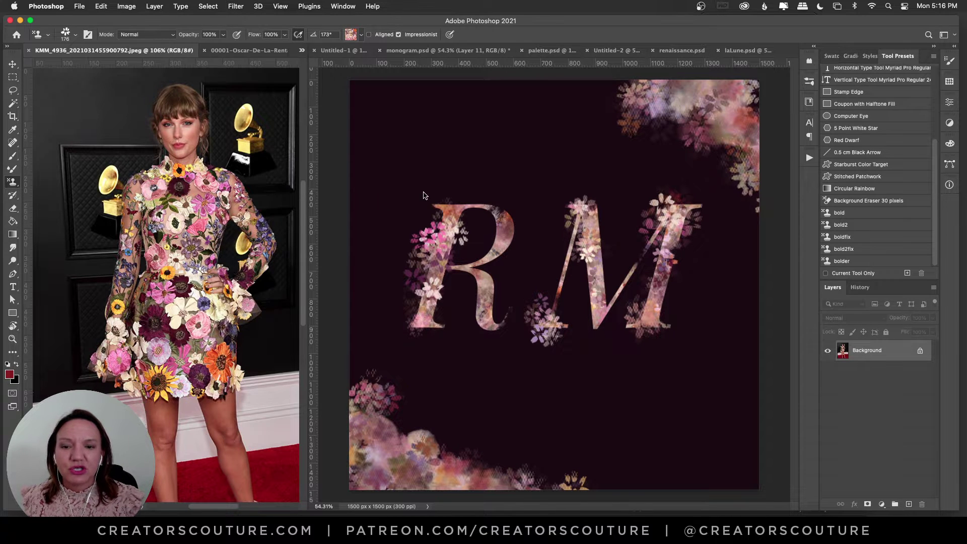
pyautogui.click(809, 83)
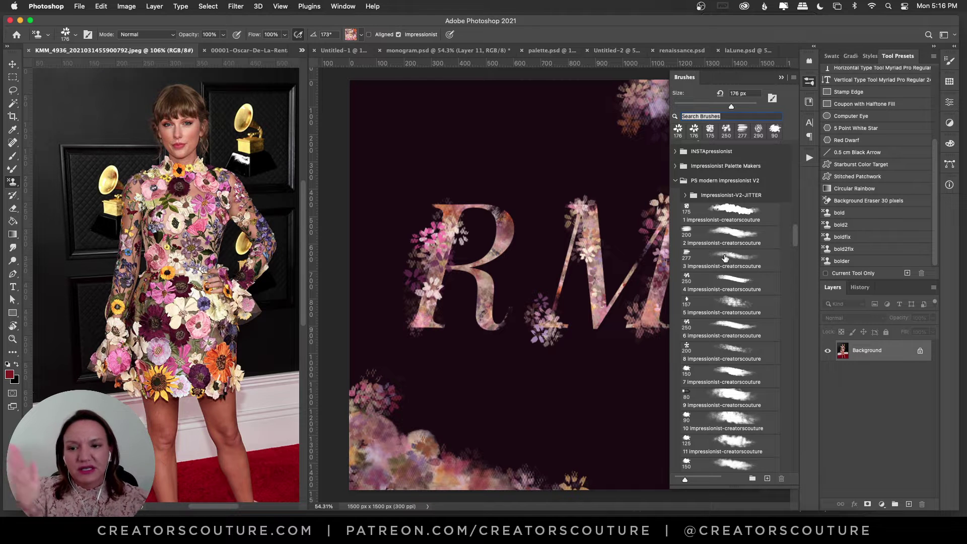
pyautogui.click(806, 85)
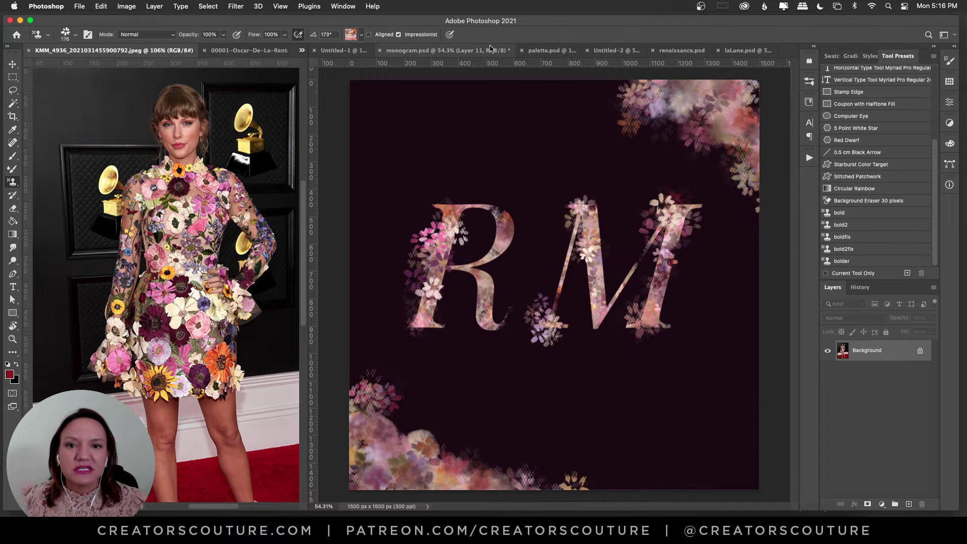
# Show palette.psd and try a rectangular selection over the dress's bodice flowers in the reference photo.
pyautogui.click(464, 52)
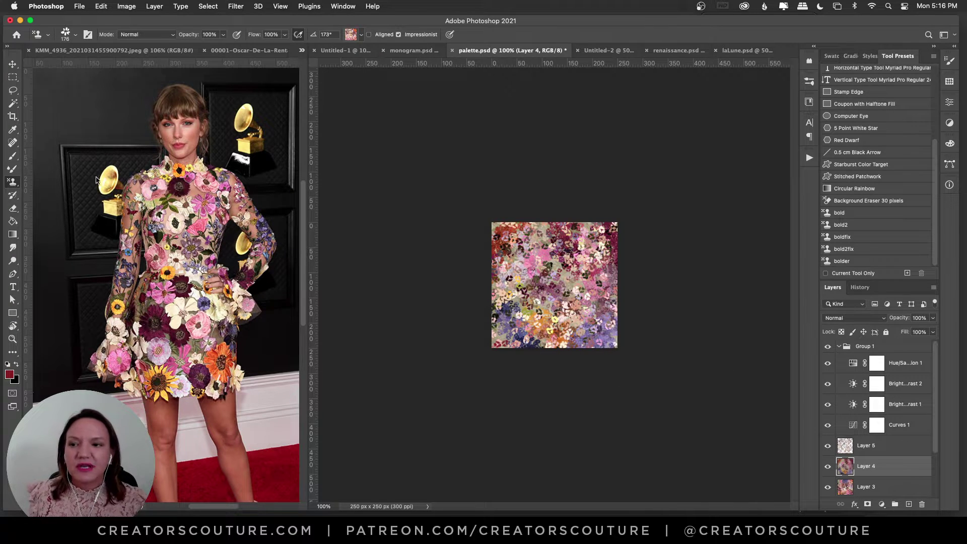
pyautogui.click(13, 76)
pyautogui.moveTo(146, 192); pyautogui.dragTo(212, 278)
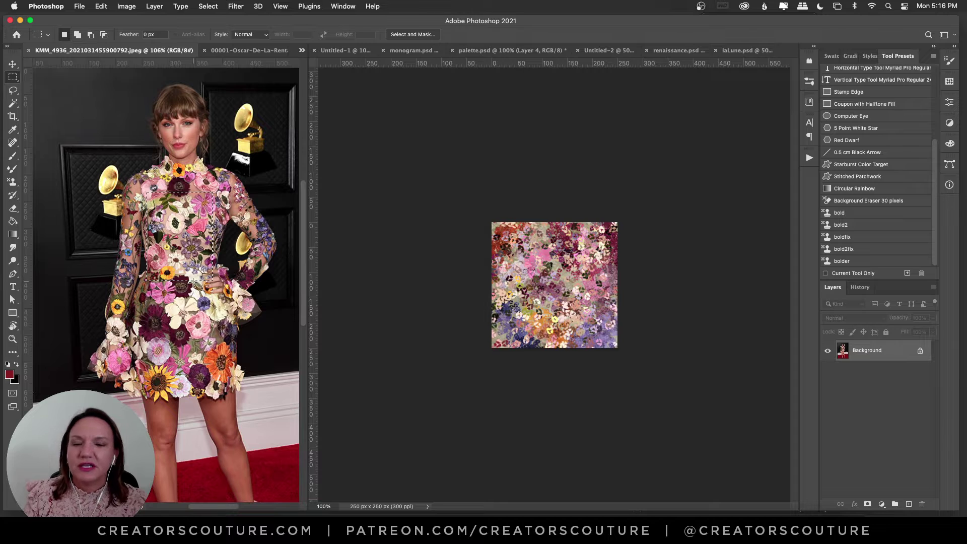
pyautogui.click(451, 137)
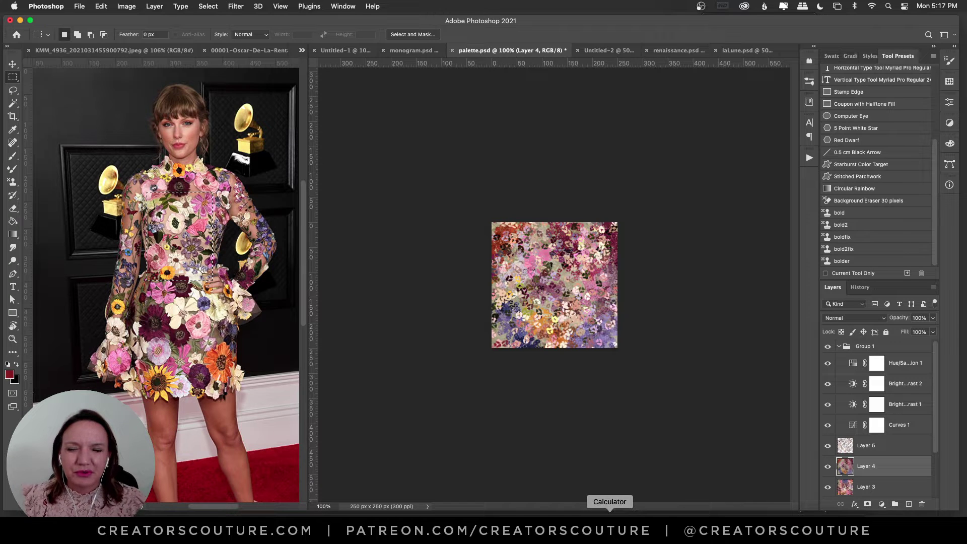
pyautogui.click(101, 122)
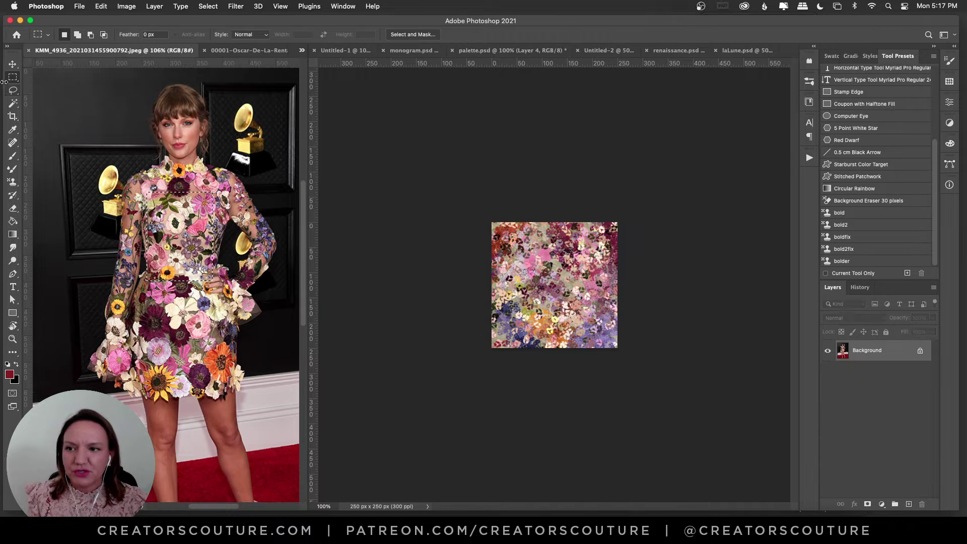
pyautogui.press('v')
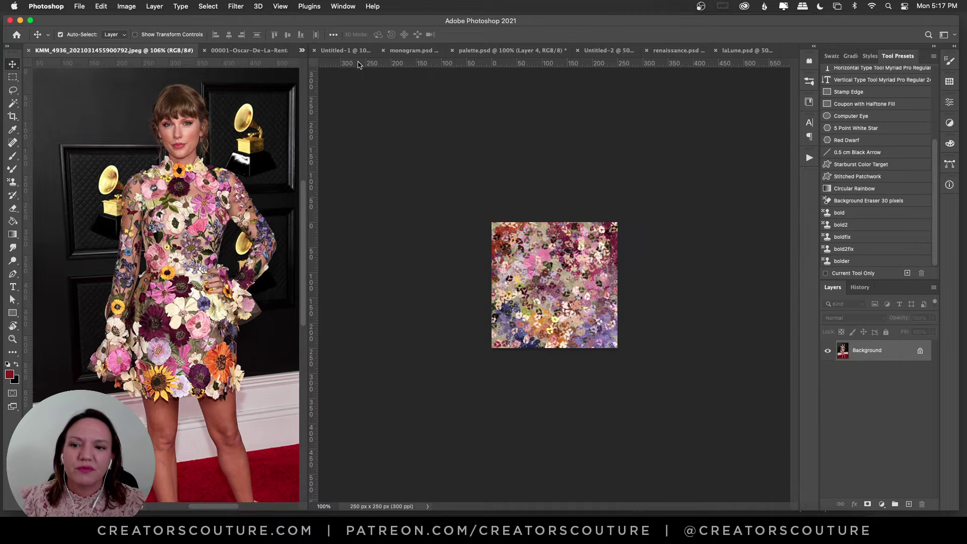
# Compare the painted floral swatch in palette.psd with the finished monogram.psd artwork.
pyautogui.click(497, 51)
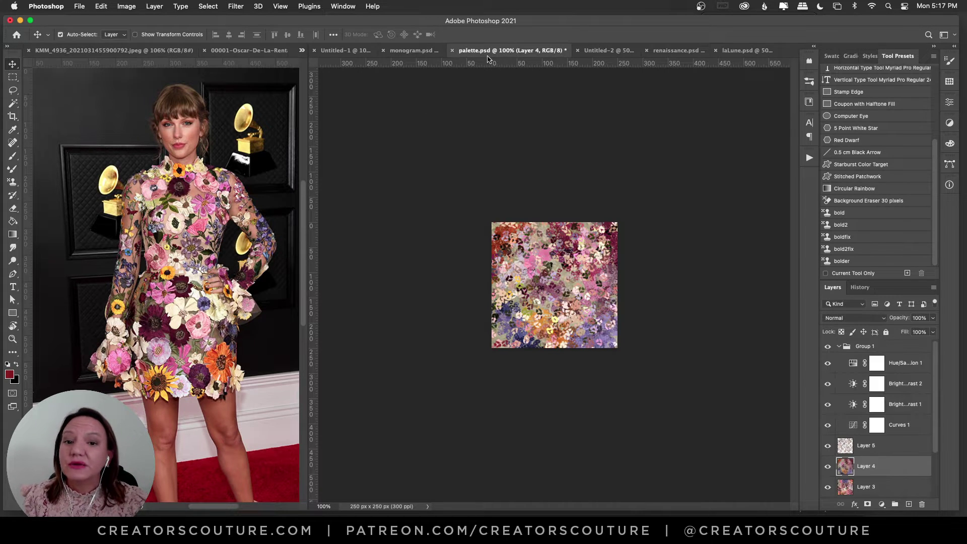
pyautogui.click(425, 51)
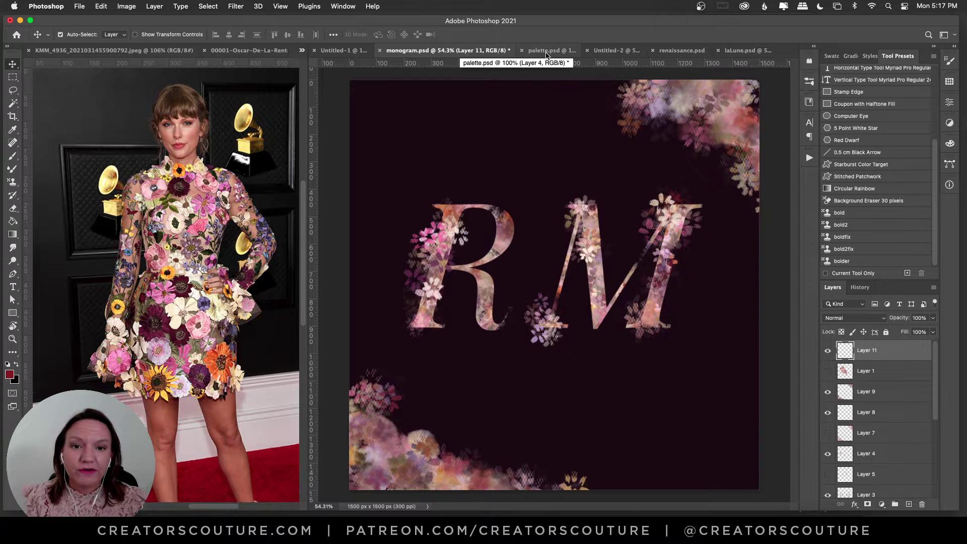
pyautogui.hotkey('ctrl', 'Tab')
pyautogui.hotkey('ctrl', 'Tab')
pyautogui.click(419, 51)
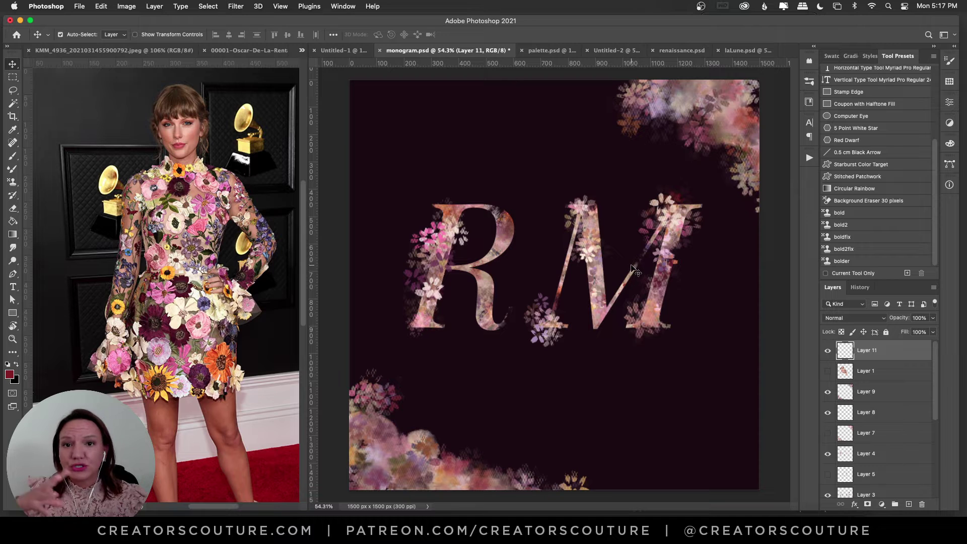
# Load the bold2fix tool preset and display the brush collection alongside the monogram canvas.
pyautogui.doubleClick(849, 247)
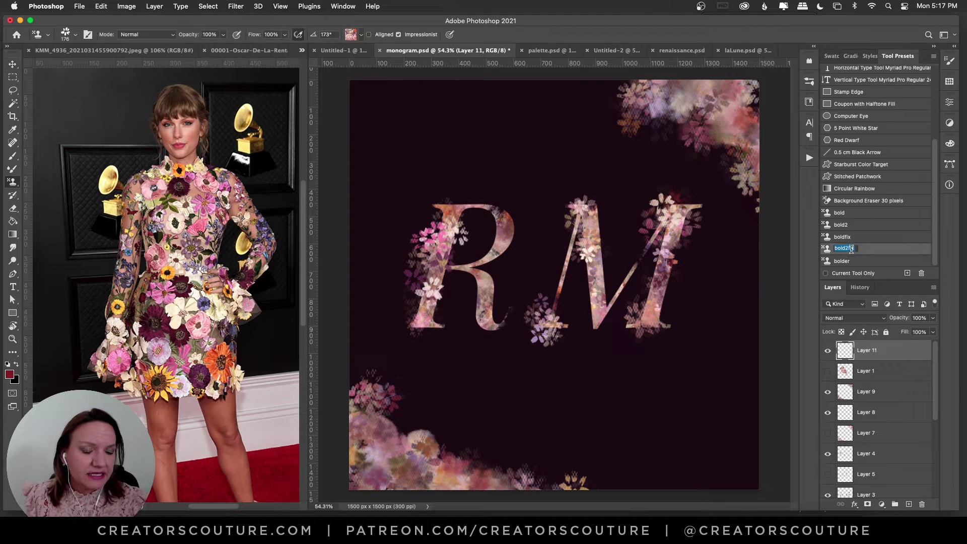
pyautogui.press('Return')
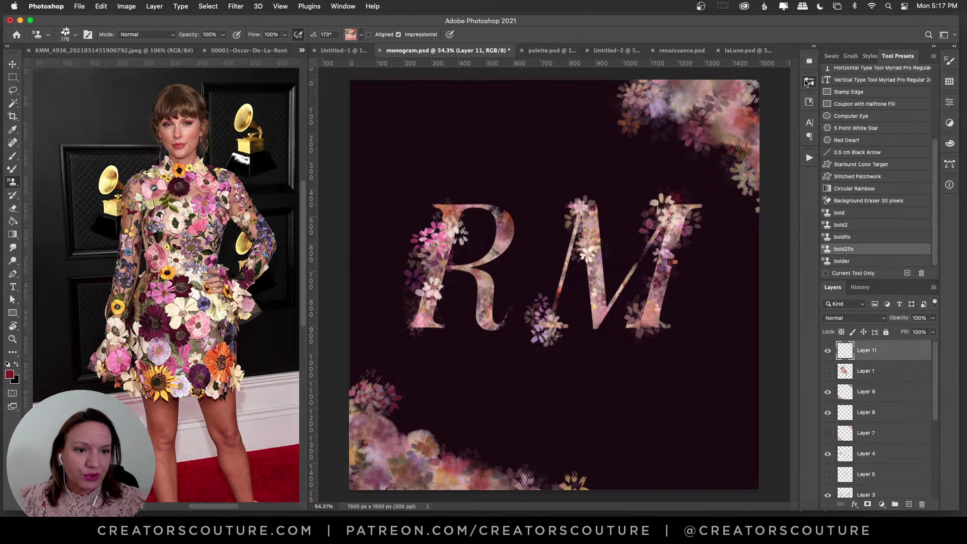
pyautogui.click(809, 100)
pyautogui.moveTo(795, 234); pyautogui.dragTo(793, 252)
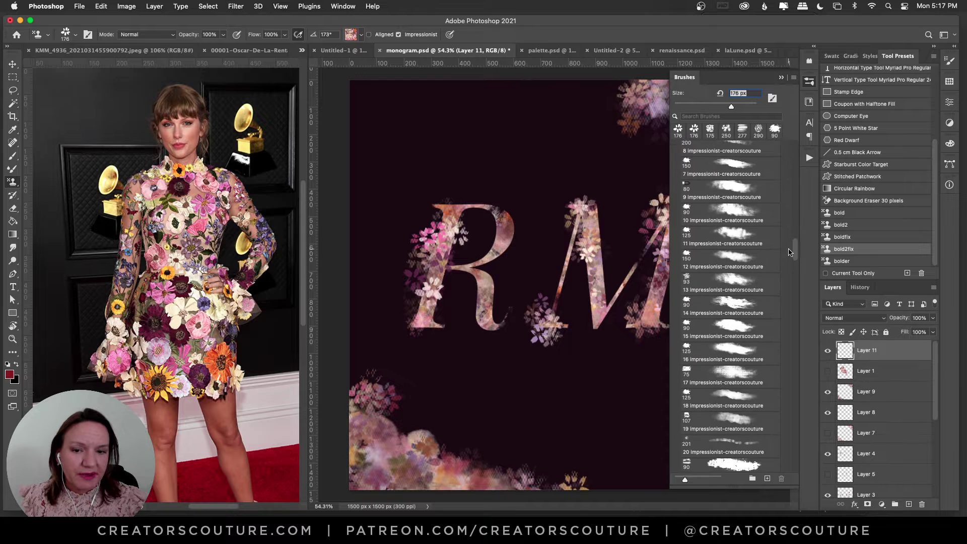
# Set the Pattern Stamp's pattern to the first swatch in the MoodyFlorals-CreatorsCouture group.
pyautogui.click(349, 36)
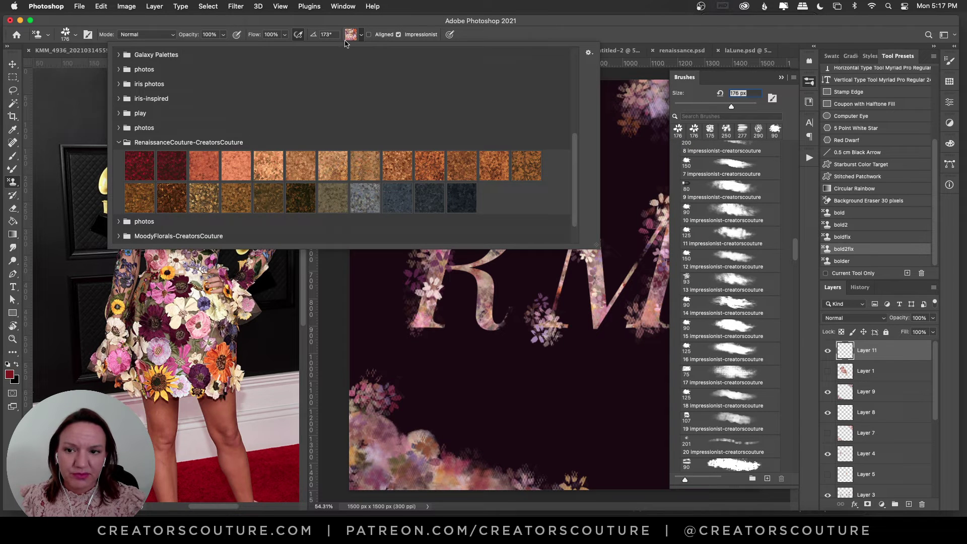
pyautogui.scroll(-1, 575, 170)
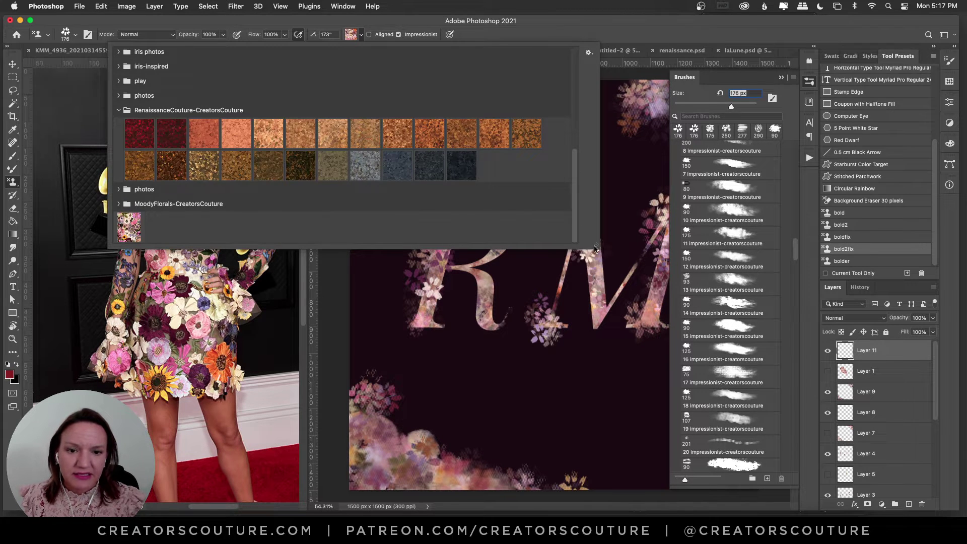
pyautogui.moveTo(596, 245); pyautogui.dragTo(575, 162)
pyautogui.moveTo(553, 119); pyautogui.dragTo(551, 168)
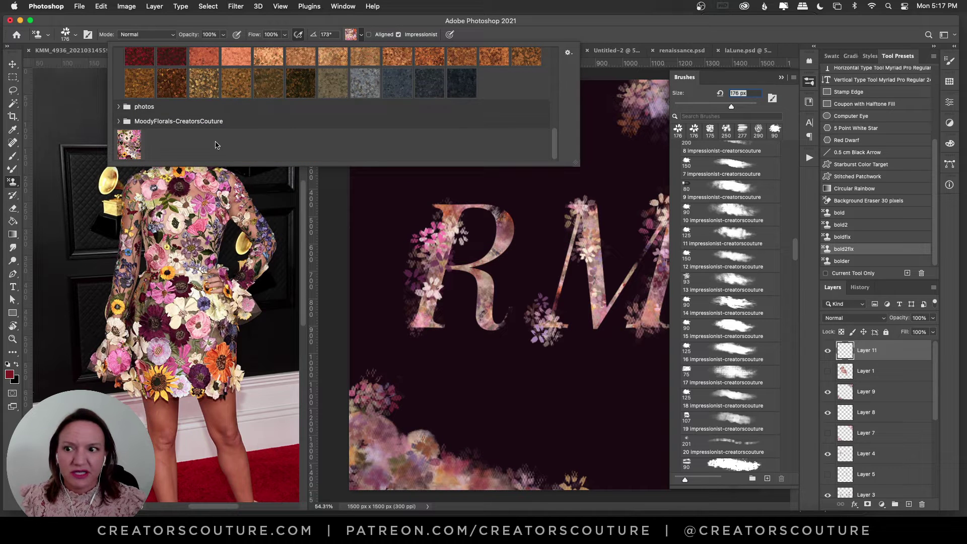
pyautogui.click(119, 122)
pyautogui.click(145, 146)
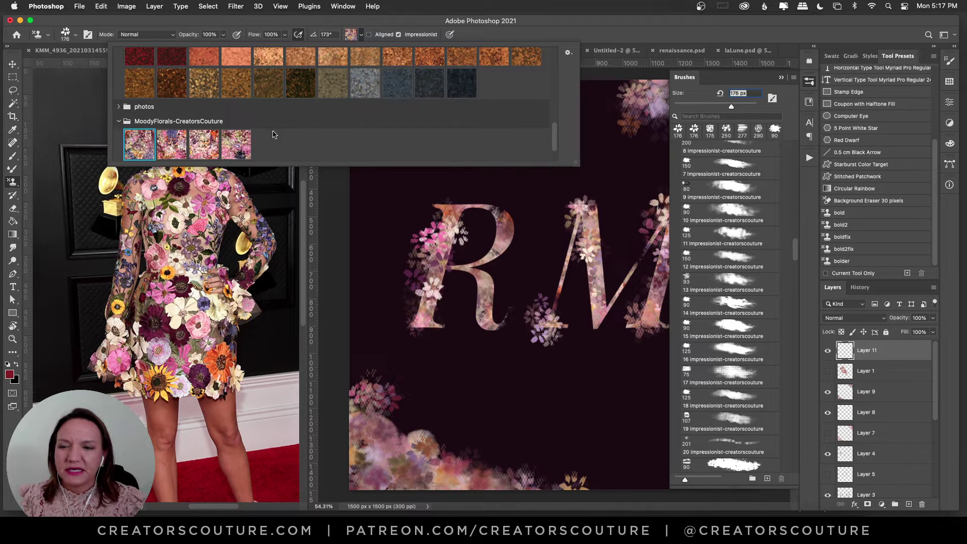
pyautogui.moveTo(557, 138); pyautogui.dragTo(554, 143)
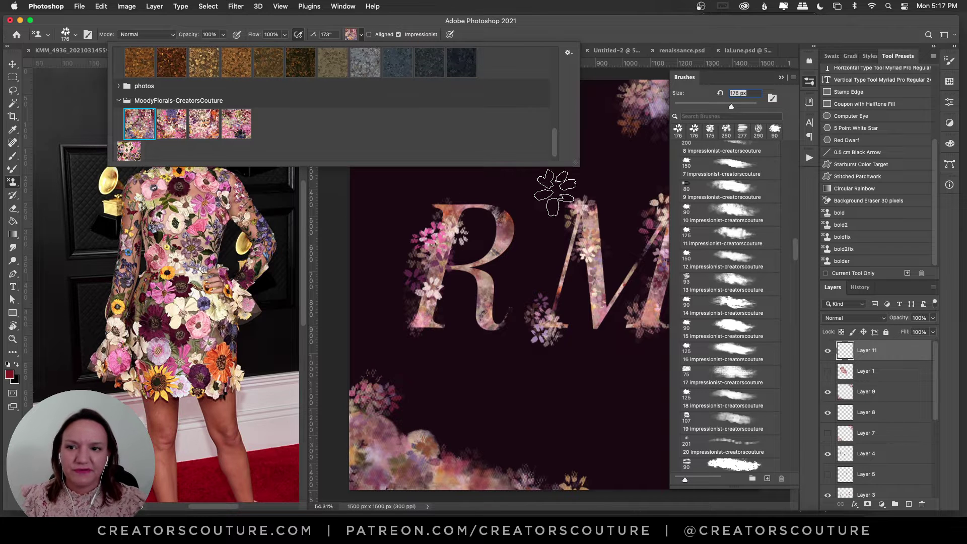
pyautogui.click(13, 184)
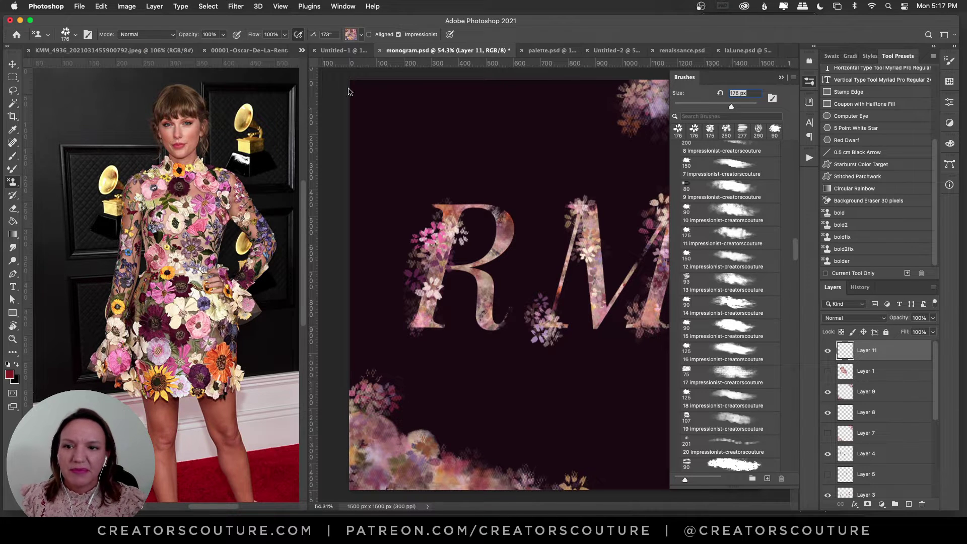
pyautogui.click(351, 33)
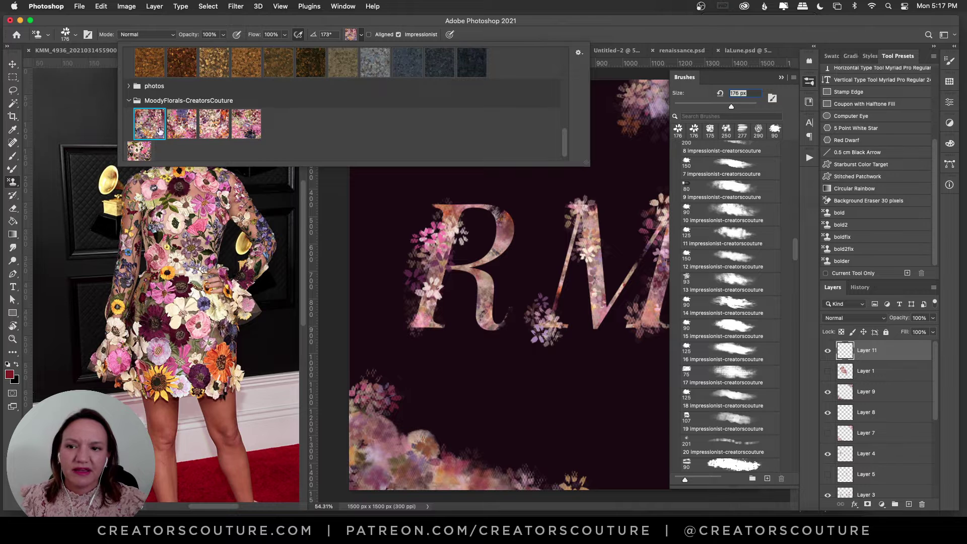
pyautogui.click(527, 24)
# Choose brush 1 (148 px) from the PS floral tulle brush set.
pyautogui.moveTo(797, 253)
pyautogui.mouseDown()
pyautogui.moveTo(793, 233)
pyautogui.moveTo(747, 405)
pyautogui.mouseUp()
pyautogui.scroll(-10, 746, 405)
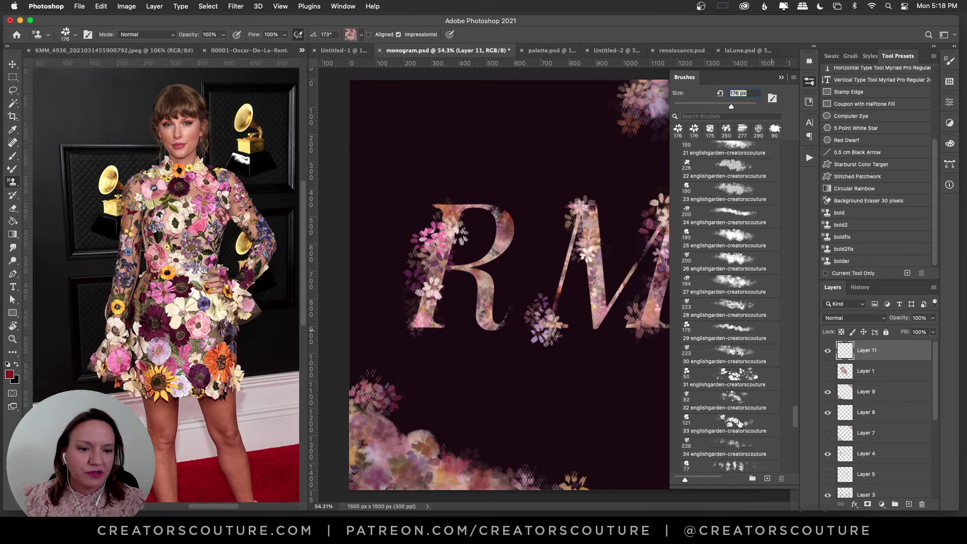
pyautogui.click(741, 174)
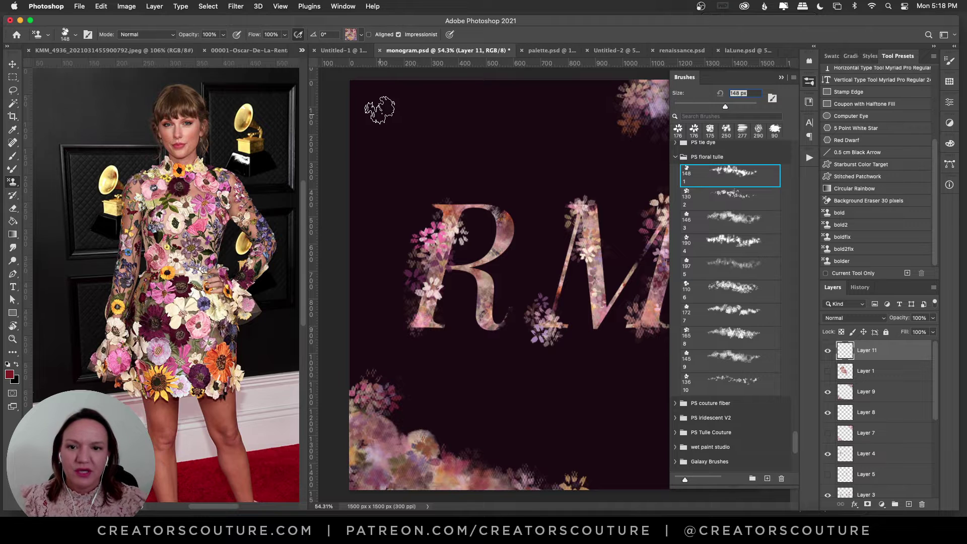
# Test the floral tulle brush with strokes above the letters in monogram.psd, undoing the strokes.
pyautogui.moveTo(391, 100)
pyautogui.mouseDown()
pyautogui.moveTo(386, 145)
pyautogui.moveTo(426, 141)
pyautogui.mouseUp()
pyautogui.moveTo(489, 164); pyautogui.dragTo(600, 172)
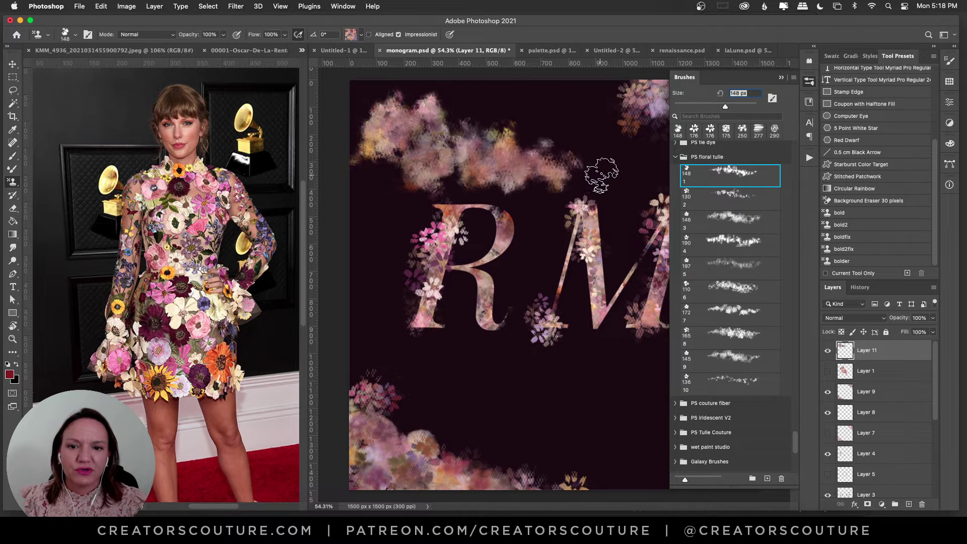
pyautogui.press('super+z')
pyautogui.moveTo(438, 166); pyautogui.dragTo(508, 155)
pyautogui.press('super+z')
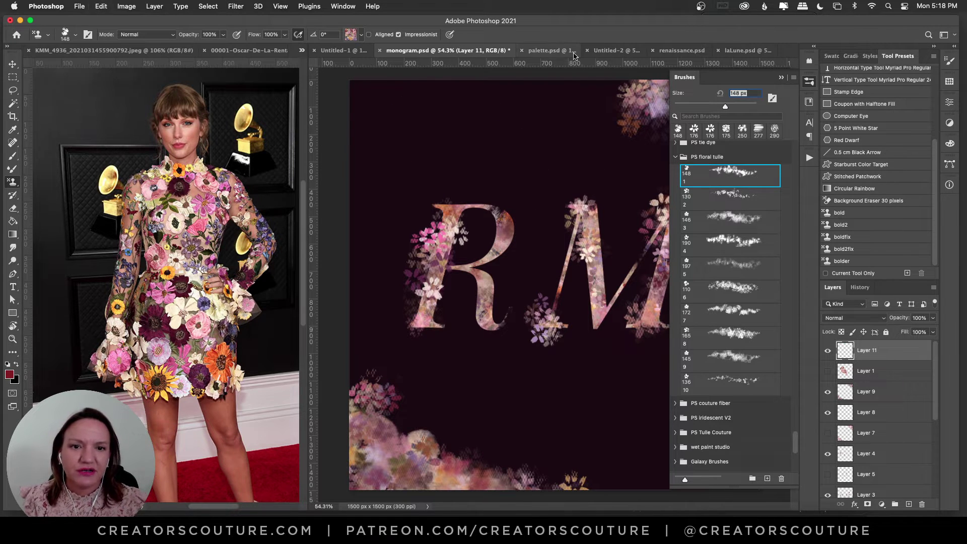
# In the Untitled-2 document, hide the RM text layer and add a new empty layer above it.
pyautogui.click(616, 51)
pyautogui.click(828, 349)
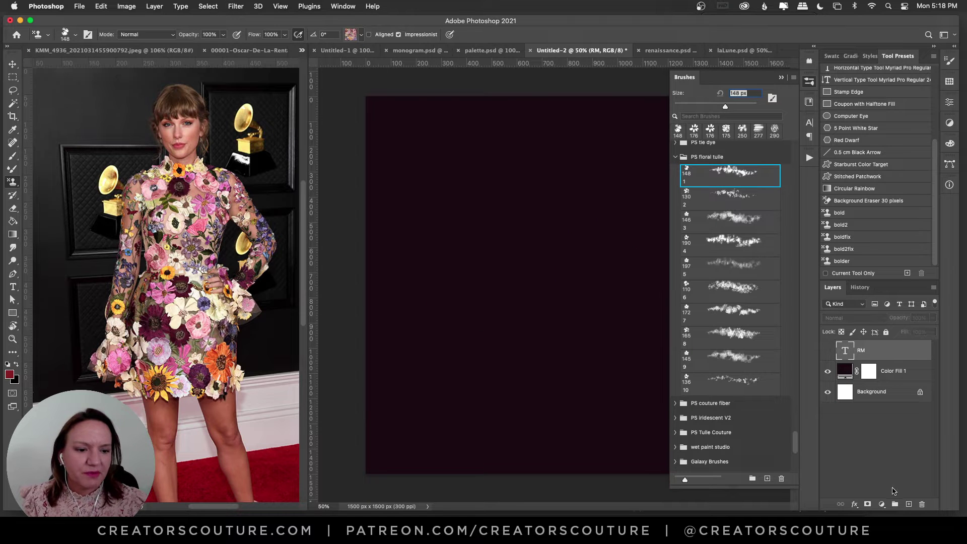
pyautogui.click(910, 504)
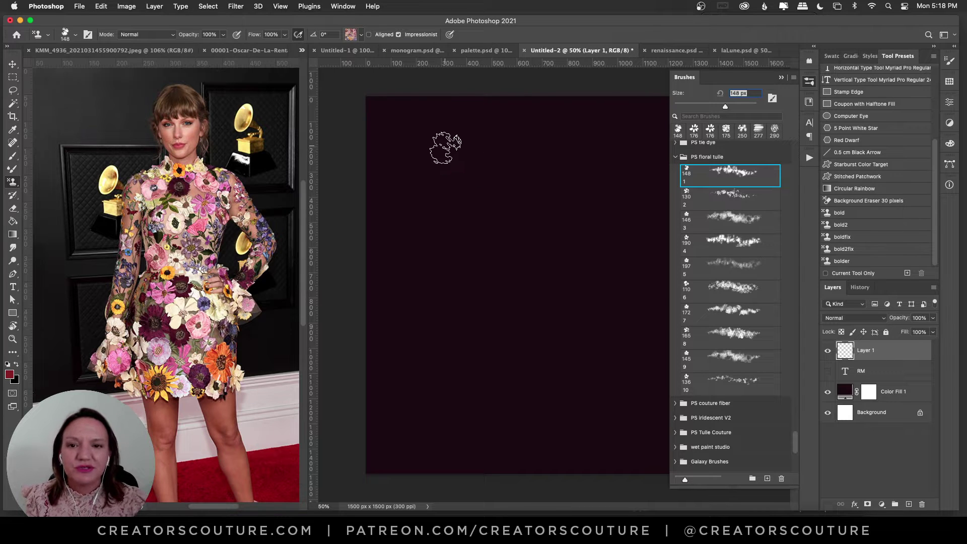
# Set the Pattern Stamp's pattern to the second MoodyFlorals-CreatorsCouture swatch, testing brush 1 strokes before and after the change and undoing them.
pyautogui.moveTo(447, 145)
pyautogui.mouseDown()
pyautogui.moveTo(432, 210)
pyautogui.moveTo(458, 218)
pyautogui.moveTo(433, 272)
pyautogui.moveTo(482, 276)
pyautogui.moveTo(449, 325)
pyautogui.moveTo(486, 354)
pyautogui.moveTo(503, 381)
pyautogui.moveTo(506, 426)
pyautogui.moveTo(526, 438)
pyautogui.mouseUp()
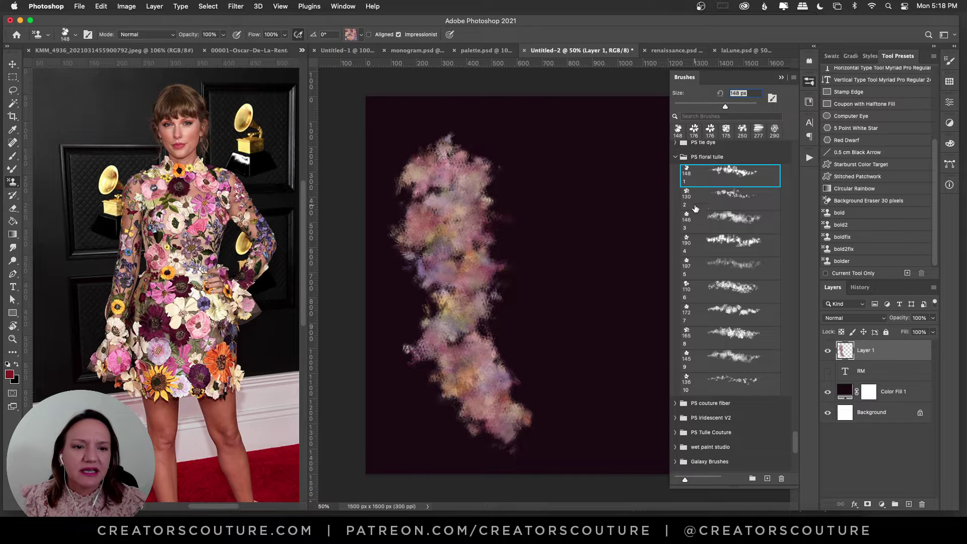
pyautogui.click(351, 34)
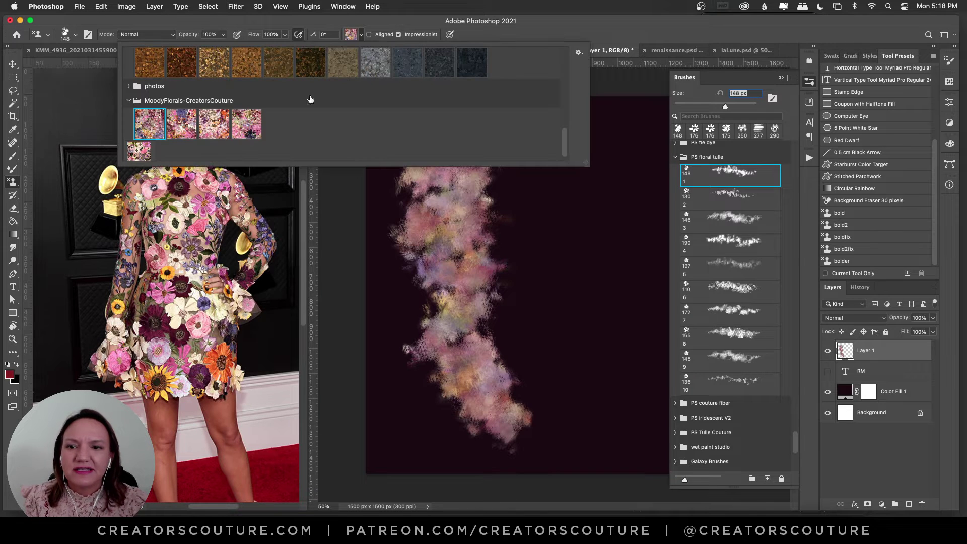
pyautogui.click(192, 131)
pyautogui.press('Return')
pyautogui.moveTo(540, 136)
pyautogui.mouseDown()
pyautogui.moveTo(535, 171)
pyautogui.moveTo(555, 207)
pyautogui.moveTo(541, 244)
pyautogui.moveTo(570, 270)
pyautogui.moveTo(553, 317)
pyautogui.moveTo(566, 388)
pyautogui.mouseUp()
pyautogui.press('super+z')
pyautogui.press('super+z')
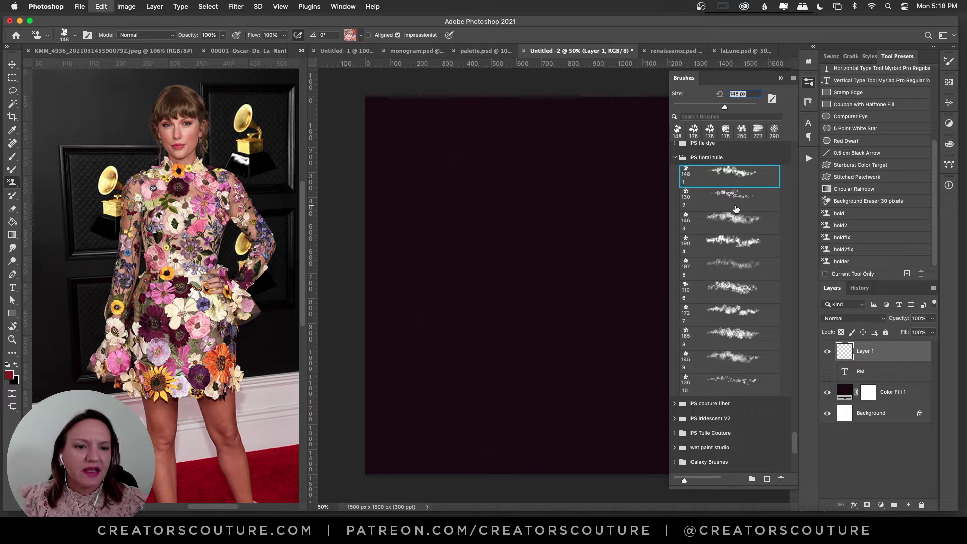
# Layer diagonal strokes of floral tulle brush 1 (148 px) and brush 2 (130 px) on Layer 1, undoing the first brush 2 trial.
pyautogui.click(736, 209)
pyautogui.moveTo(449, 129)
pyautogui.mouseDown()
pyautogui.moveTo(444, 212)
pyautogui.moveTo(421, 272)
pyautogui.mouseUp()
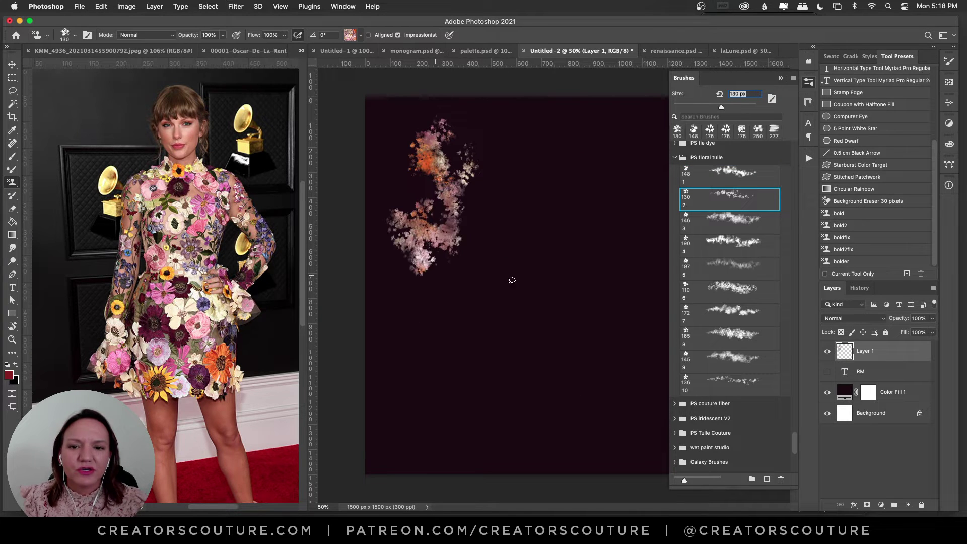
pyautogui.press('super+z')
pyautogui.click(724, 181)
pyautogui.moveTo(418, 161); pyautogui.dragTo(504, 323)
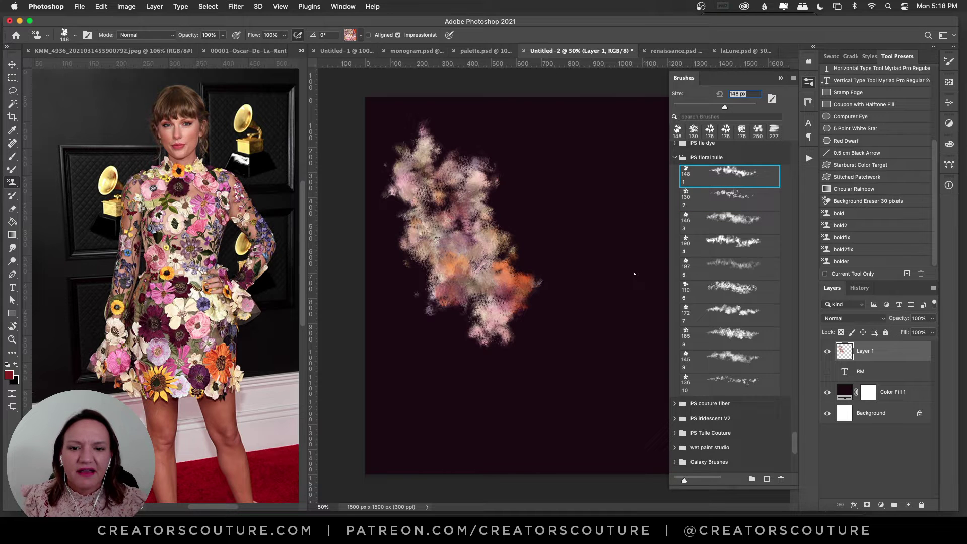
pyautogui.click(728, 202)
pyautogui.moveTo(401, 167)
pyautogui.mouseDown()
pyautogui.moveTo(464, 253)
pyautogui.moveTo(509, 282)
pyautogui.moveTo(521, 330)
pyautogui.mouseUp()
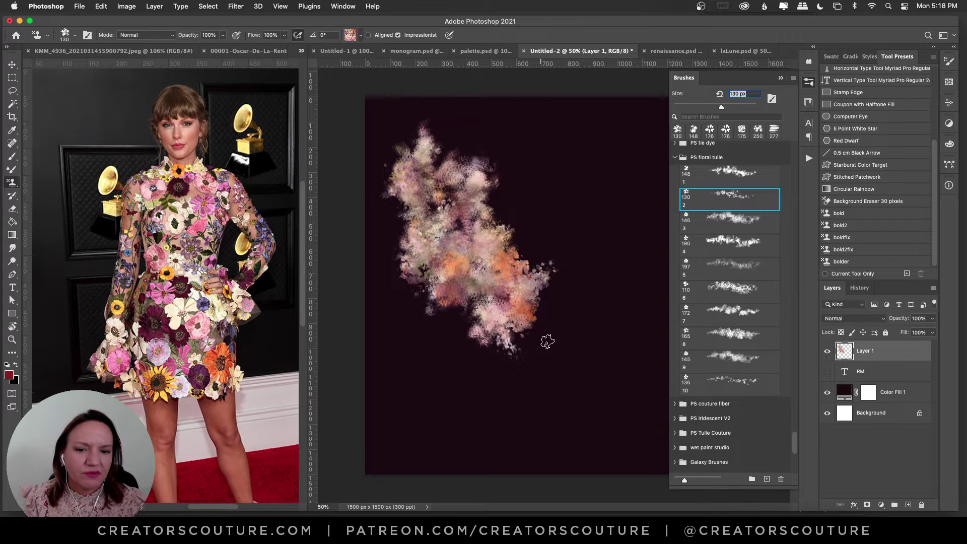
# Test floral tulle brushes 3 (146 px) and 4 (190 px) with strokes beside the painted area, undoing each one.
pyautogui.click(732, 225)
pyautogui.moveTo(580, 152)
pyautogui.mouseDown()
pyautogui.moveTo(594, 190)
pyautogui.moveTo(573, 254)
pyautogui.moveTo(650, 289)
pyautogui.mouseUp()
pyautogui.press('cmd+z')
pyautogui.click(730, 249)
pyautogui.moveTo(595, 161); pyautogui.dragTo(604, 327)
pyautogui.press('cmd+z')
# Test floral tulle brush 6 (110 px) with several strokes, undoing them, and clear all the paint from Layer 1.
pyautogui.click(728, 291)
pyautogui.moveTo(594, 171); pyautogui.dragTo(616, 319)
pyautogui.press('cmd+z')
pyautogui.moveTo(610, 128)
pyautogui.mouseDown()
pyautogui.moveTo(620, 191)
pyautogui.moveTo(586, 233)
pyautogui.moveTo(612, 324)
pyautogui.moveTo(580, 388)
pyautogui.mouseUp()
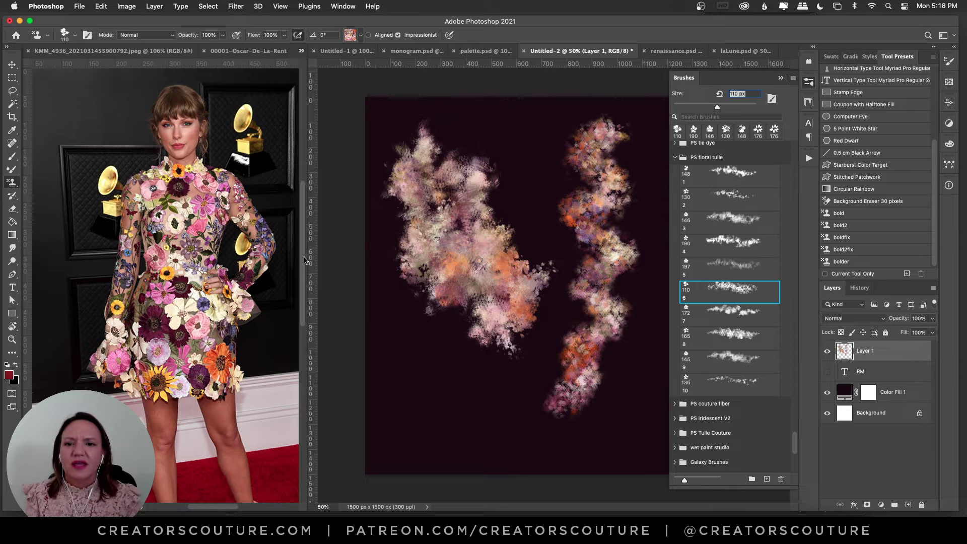
pyautogui.press('super+z')
pyautogui.moveTo(403, 169); pyautogui.dragTo(421, 267)
pyautogui.press('super+a')
pyautogui.press('BackSpace')
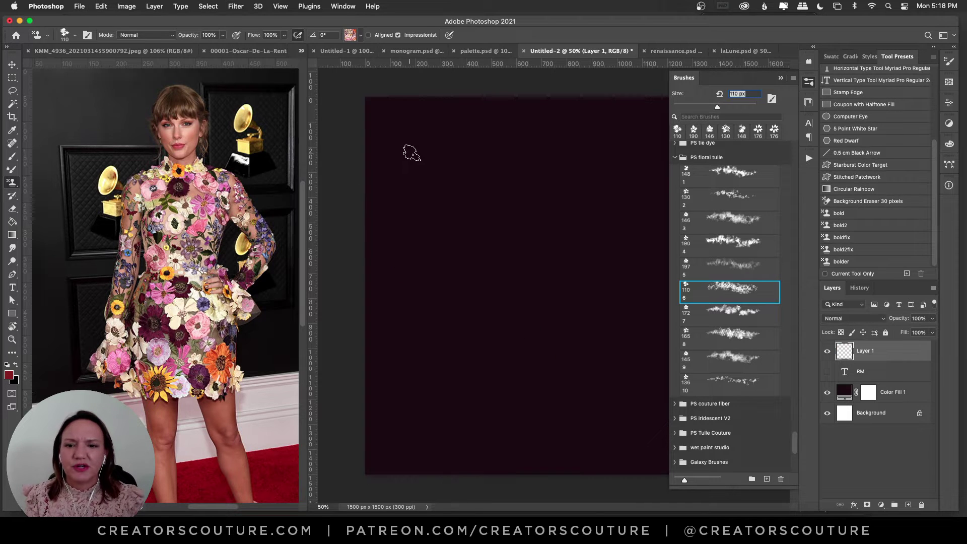
# Paint a diagonal wavy stroke with floral tulle brush 6, and test brush 7 (172 px) beside and over it, undoing the brush 7 strokes.
pyautogui.moveTo(411, 154)
pyautogui.mouseDown()
pyautogui.moveTo(444, 221)
pyautogui.moveTo(521, 332)
pyautogui.mouseUp()
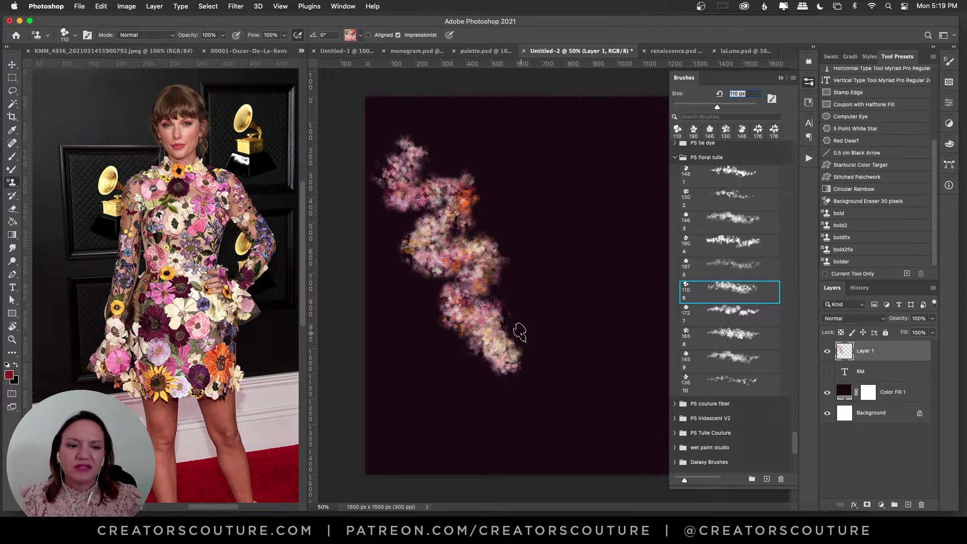
pyautogui.click(753, 305)
pyautogui.moveTo(594, 166)
pyautogui.mouseDown()
pyautogui.moveTo(604, 223)
pyautogui.moveTo(561, 279)
pyautogui.moveTo(615, 313)
pyautogui.mouseUp()
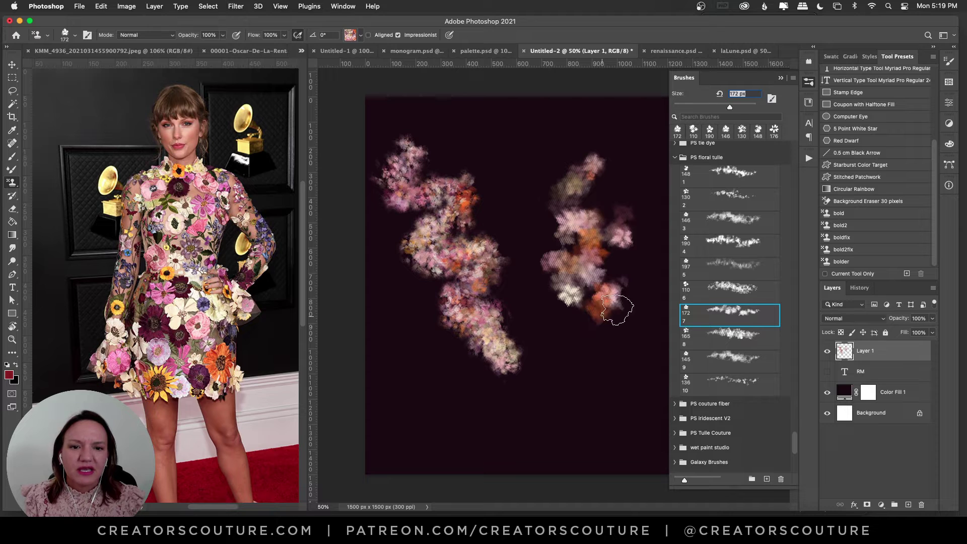
pyautogui.press('super+z')
pyautogui.moveTo(459, 136)
pyautogui.mouseDown()
pyautogui.moveTo(452, 182)
pyautogui.moveTo(514, 330)
pyautogui.mouseUp()
pyautogui.press('super+z')
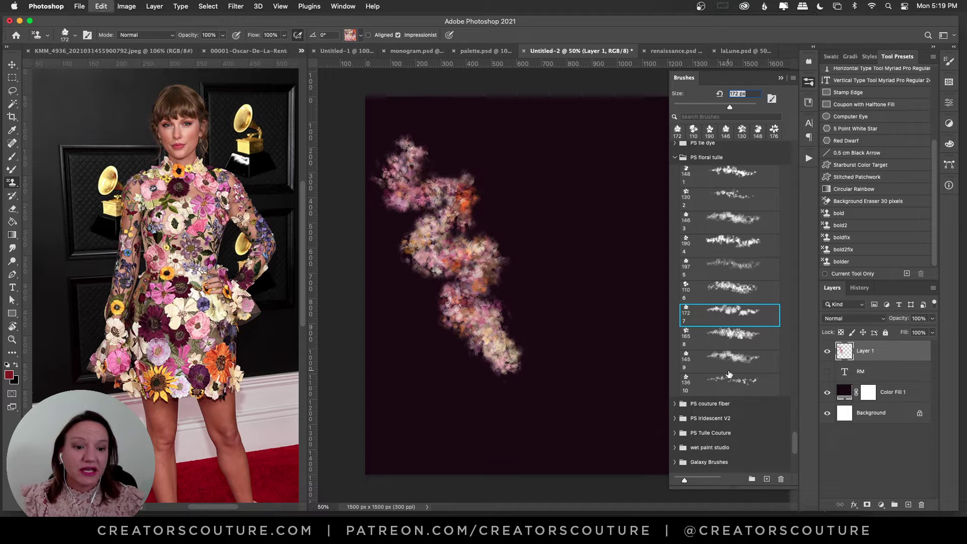
# Test floral tulle brush 10 (136 px), empty Layer 1, and paint a long wavy diagonal stroke down the canvas with that brush.
pyautogui.click(729, 383)
pyautogui.moveTo(443, 144)
pyautogui.mouseDown()
pyautogui.moveTo(488, 199)
pyautogui.moveTo(492, 269)
pyautogui.moveTo(519, 318)
pyautogui.mouseUp()
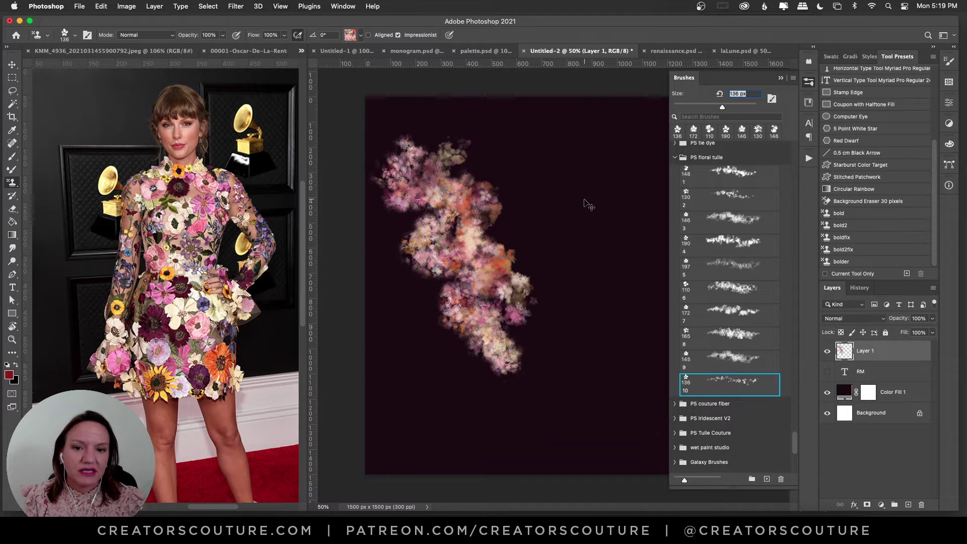
pyautogui.press('super+z')
pyautogui.moveTo(453, 134)
pyautogui.mouseDown()
pyautogui.moveTo(476, 206)
pyautogui.moveTo(478, 276)
pyautogui.moveTo(485, 260)
pyautogui.mouseUp()
pyautogui.press('super+z')
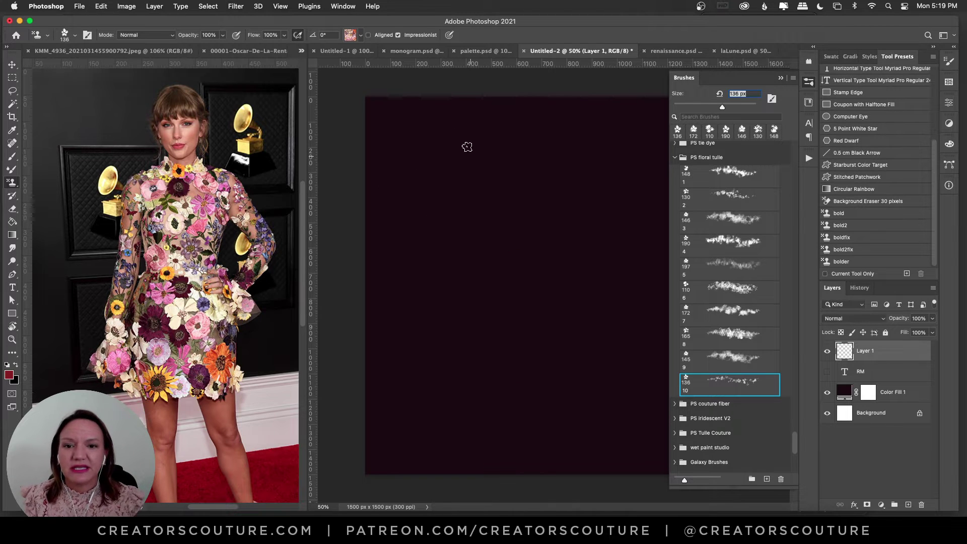
pyautogui.moveTo(443, 133)
pyautogui.mouseDown()
pyautogui.moveTo(472, 173)
pyautogui.moveTo(425, 213)
pyautogui.moveTo(468, 229)
pyautogui.moveTo(445, 285)
pyautogui.moveTo(497, 296)
pyautogui.moveTo(477, 343)
pyautogui.moveTo(521, 351)
pyautogui.moveTo(536, 387)
pyautogui.moveTo(556, 403)
pyautogui.mouseUp()
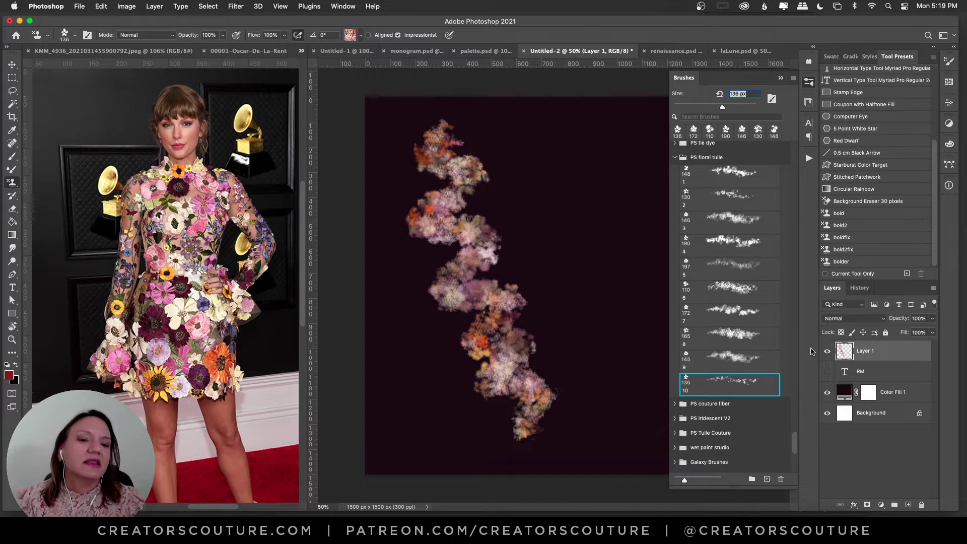
# Paint over the upper part of the diagonal stroke with brush 2 englishgarden-creatorscouture (150 px), undoing the first attempt.
pyautogui.moveTo(795, 443); pyautogui.dragTo(792, 384)
pyautogui.click(728, 220)
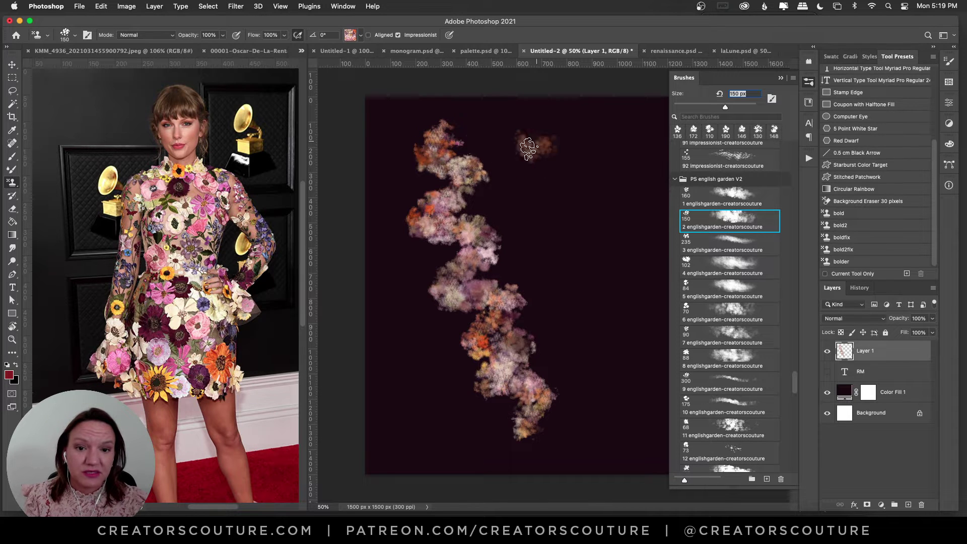
pyautogui.moveTo(443, 154); pyautogui.dragTo(433, 222)
pyautogui.press('super+z')
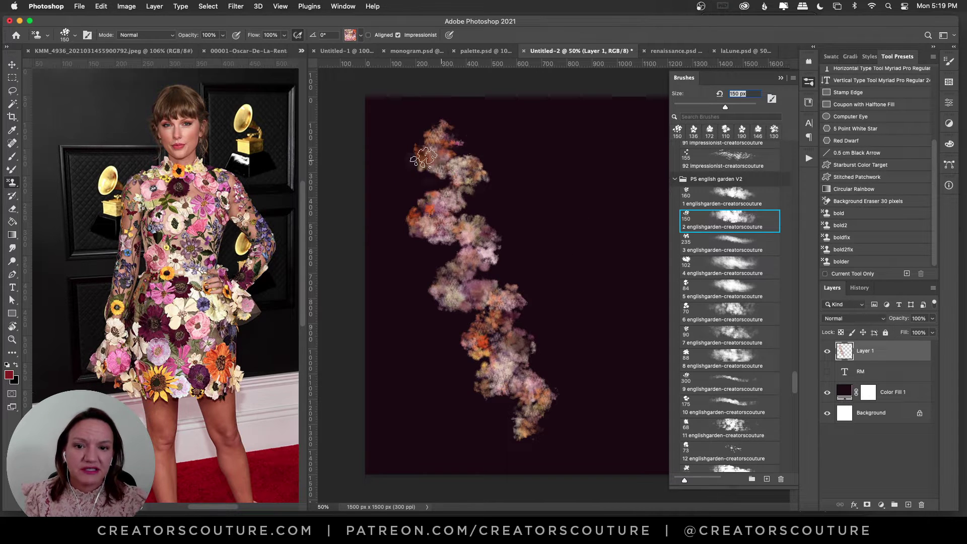
pyautogui.moveTo(413, 151)
pyautogui.mouseDown()
pyautogui.moveTo(425, 217)
pyautogui.moveTo(445, 291)
pyautogui.mouseUp()
# Test brush 1 englishgarden-creatorscouture (160 px) with strokes beside and over the lower part of the floral stroke, undoing each one.
pyautogui.click(725, 199)
pyautogui.moveTo(551, 220)
pyautogui.mouseDown()
pyautogui.moveTo(540, 228)
pyautogui.moveTo(559, 371)
pyautogui.mouseUp()
pyautogui.press('super+z')
pyautogui.moveTo(499, 262)
pyautogui.mouseDown()
pyautogui.moveTo(532, 286)
pyautogui.moveTo(552, 421)
pyautogui.mouseUp()
pyautogui.press('super+z')
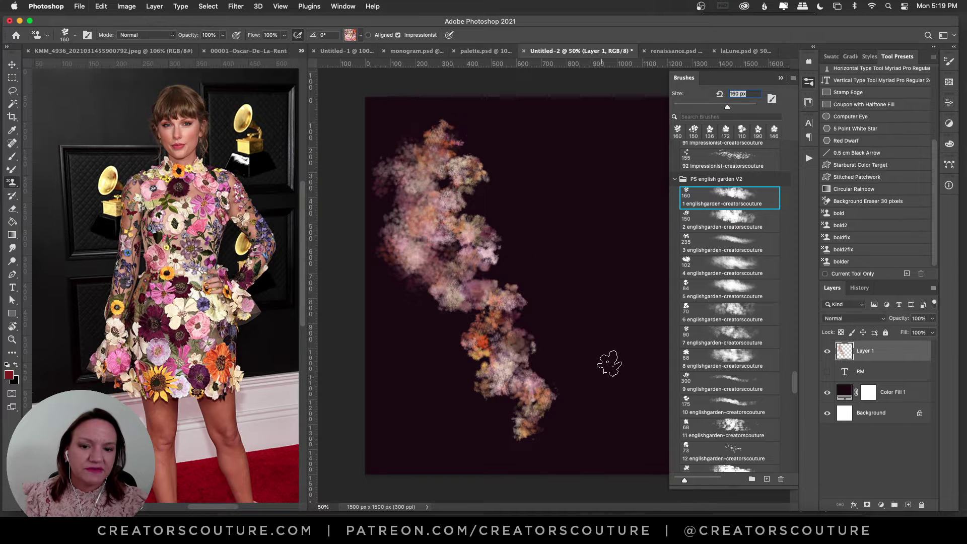
pyautogui.moveTo(622, 194)
pyautogui.mouseDown()
pyautogui.moveTo(594, 292)
pyautogui.moveTo(590, 416)
pyautogui.mouseUp()
pyautogui.press('super+z')
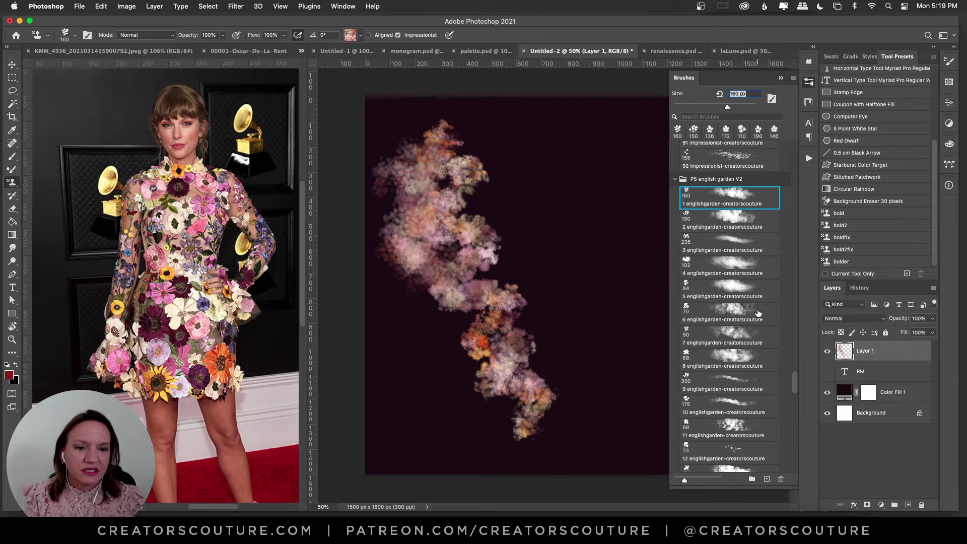
# Test the scattered brush 31 englishgarden-creatorscouture (50 px), undo its strokes, and clear Layer 1.
pyautogui.moveTo(790, 392); pyautogui.dragTo(791, 425)
pyautogui.click(731, 384)
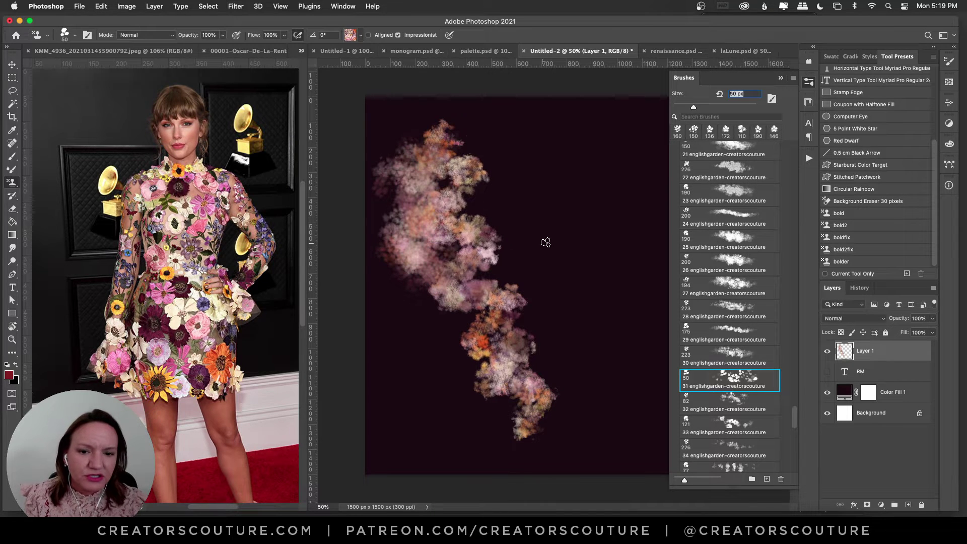
pyautogui.moveTo(546, 243); pyautogui.dragTo(612, 382)
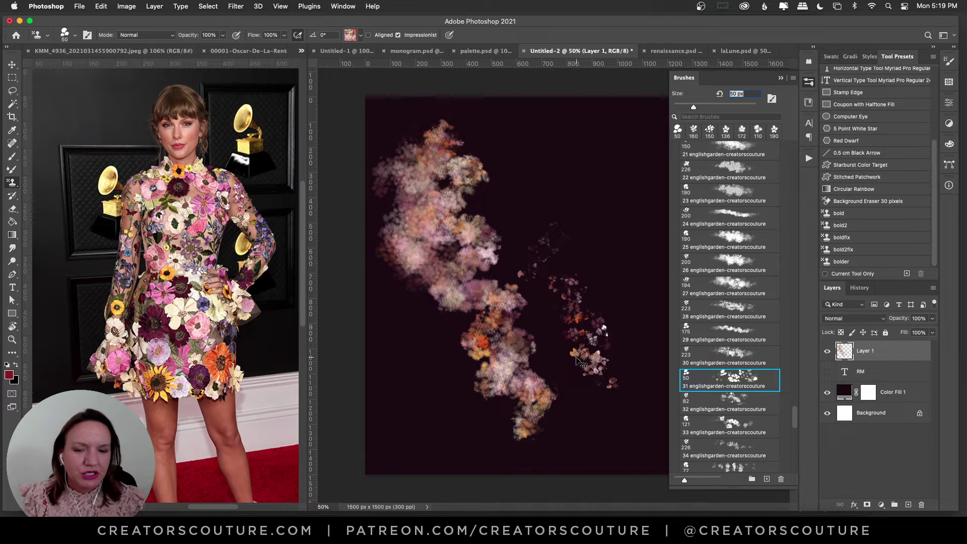
pyautogui.press('super+z')
pyautogui.moveTo(472, 151)
pyautogui.mouseDown()
pyautogui.moveTo(454, 194)
pyautogui.moveTo(461, 244)
pyautogui.moveTo(501, 274)
pyautogui.moveTo(506, 313)
pyautogui.moveTo(491, 287)
pyautogui.moveTo(513, 324)
pyautogui.moveTo(514, 362)
pyautogui.moveTo(545, 403)
pyautogui.moveTo(526, 369)
pyautogui.moveTo(462, 324)
pyautogui.moveTo(520, 353)
pyautogui.moveTo(538, 412)
pyautogui.mouseUp()
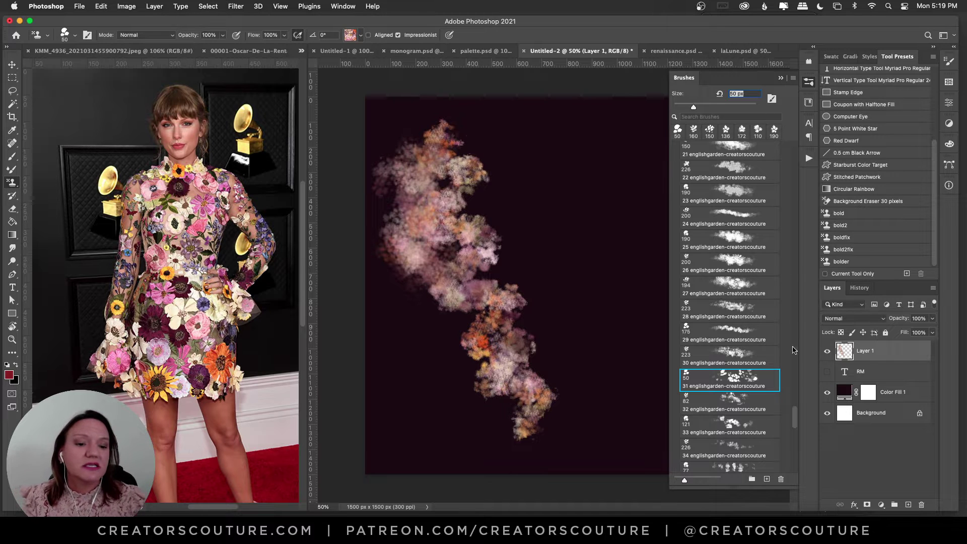
pyautogui.press('Delete')
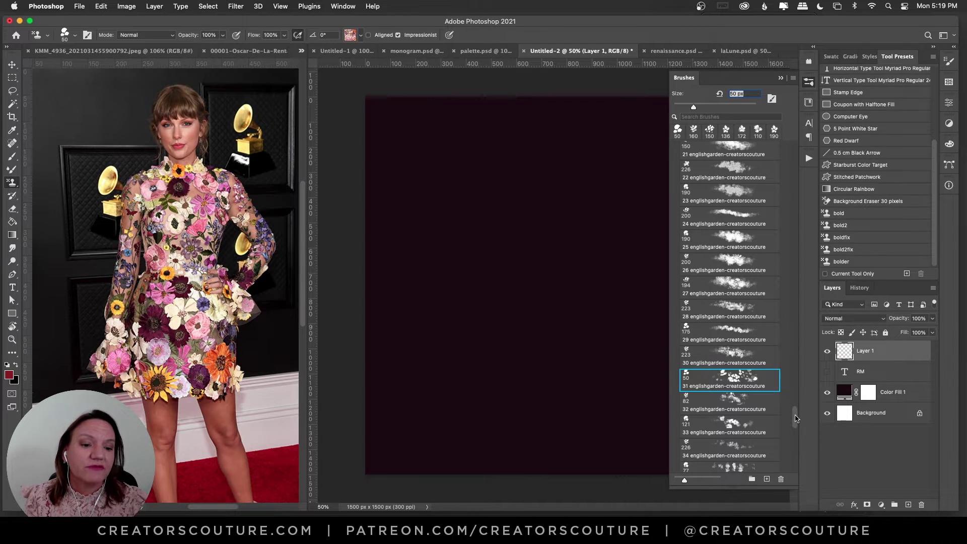
# Paint a wavy stroke down the canvas with PS floral tulle brush 1 (148 px), and check the Color Fill 1 layer's colour.
pyautogui.scroll(-10, 780, 358)
pyautogui.click(733, 257)
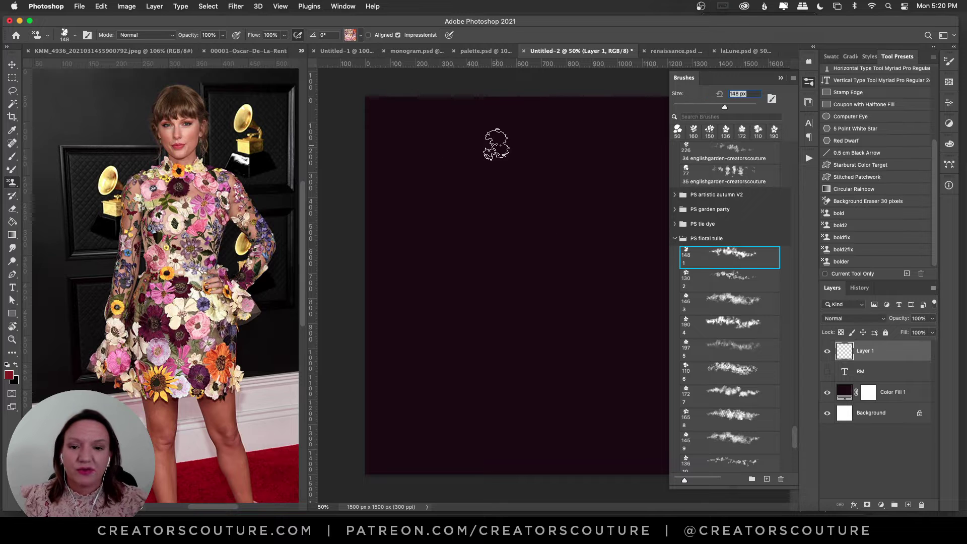
pyautogui.moveTo(496, 145)
pyautogui.mouseDown()
pyautogui.moveTo(464, 194)
pyautogui.moveTo(452, 269)
pyautogui.moveTo(484, 324)
pyautogui.moveTo(506, 411)
pyautogui.mouseUp()
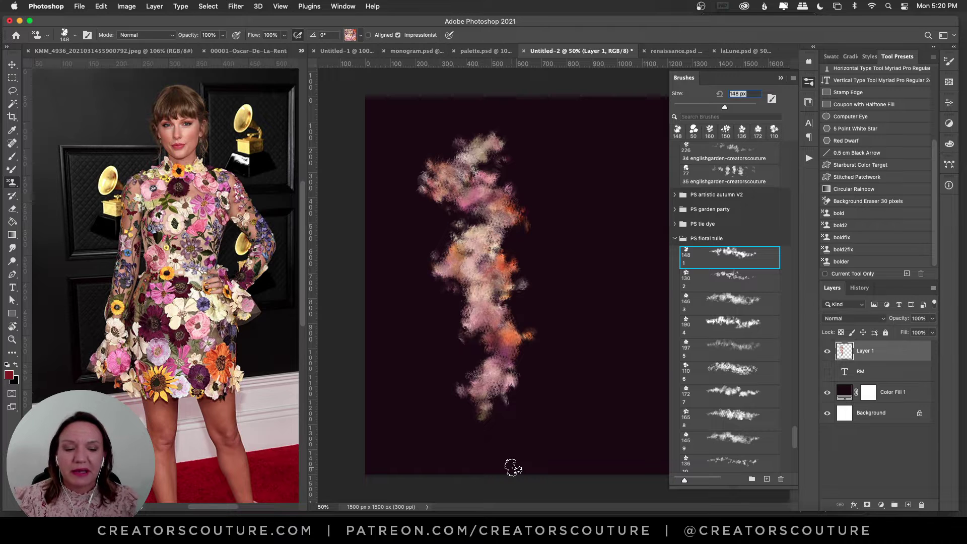
pyautogui.doubleClick(844, 396)
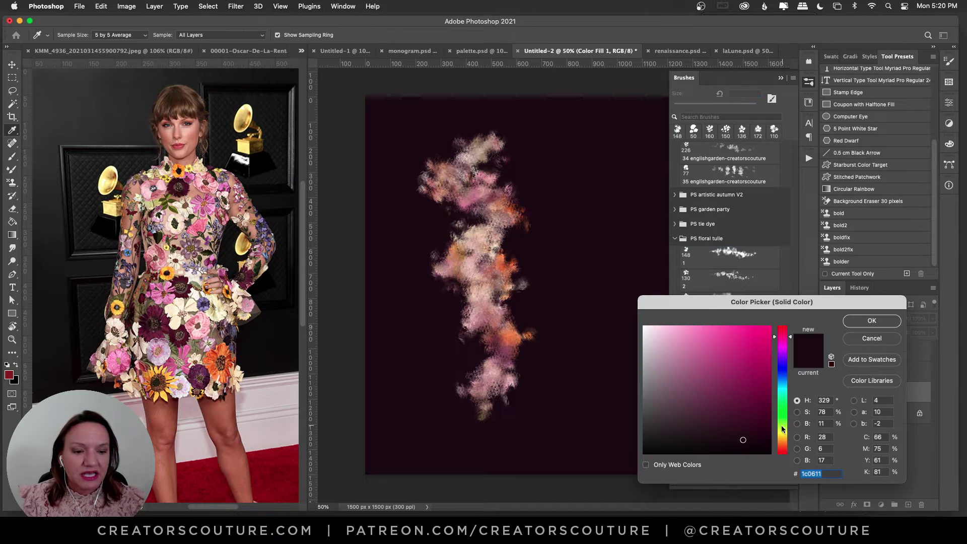
pyautogui.click(857, 325)
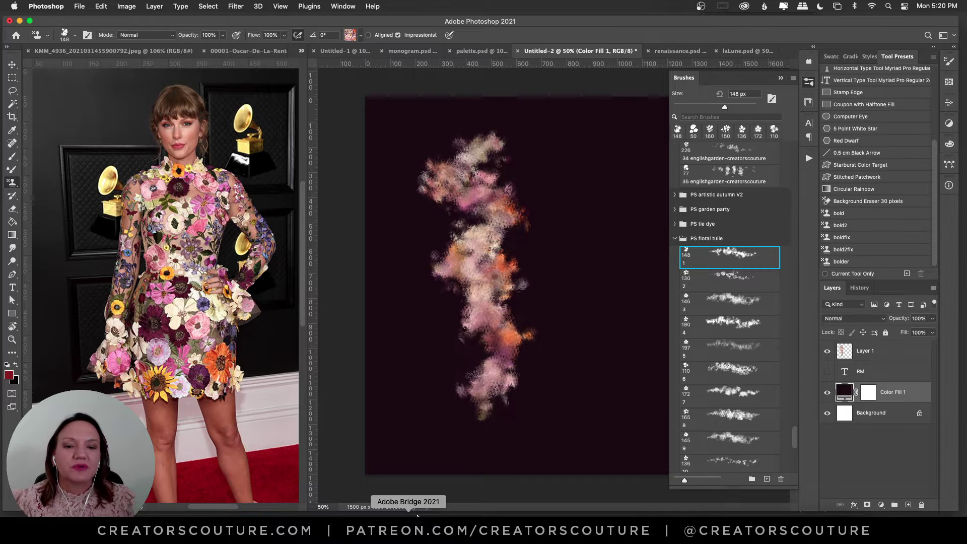
# Clear all the paint from Layer 1, leaving the Color Fill 1 layer unrasterized, and remove the selection.
pyautogui.press('super+a')
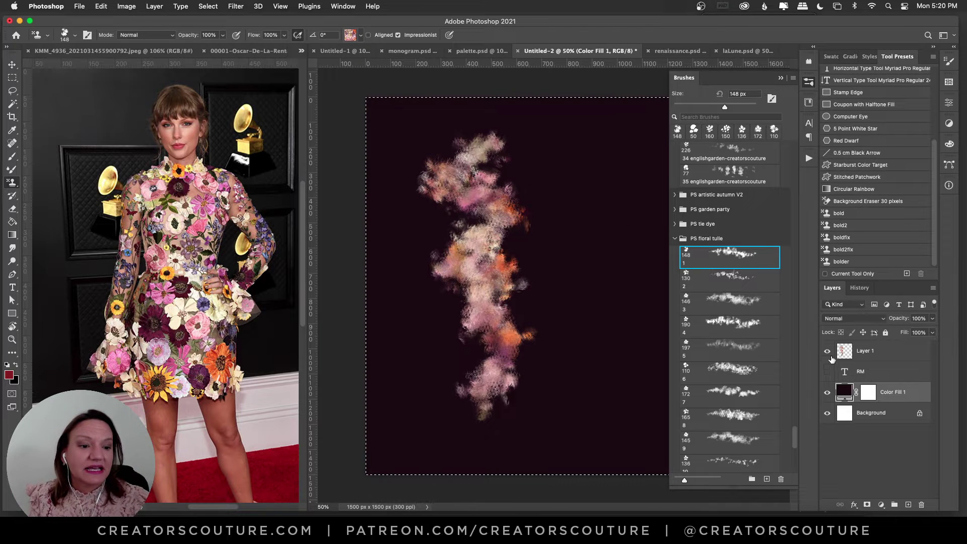
pyautogui.press('BackSpace')
pyautogui.click(448, 214)
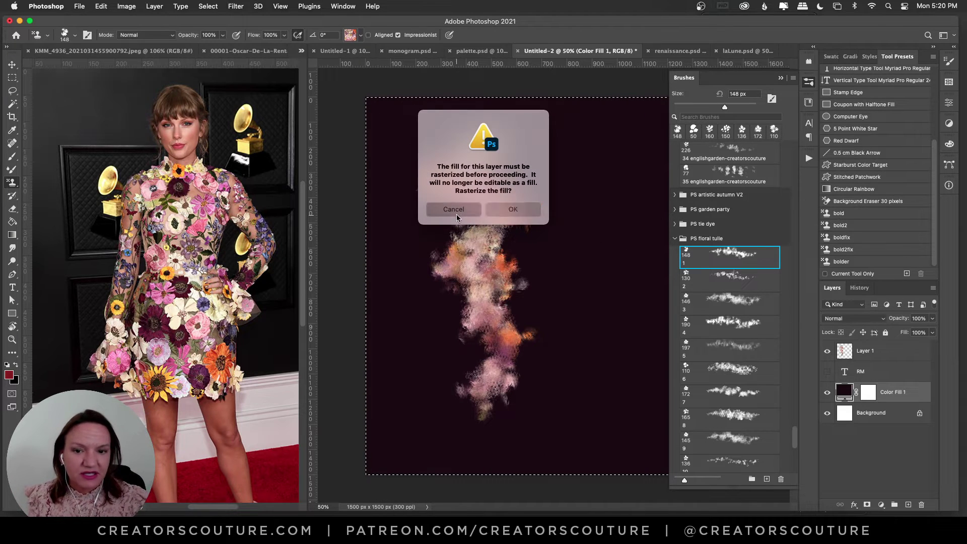
pyautogui.click(854, 355)
pyautogui.press('BackSpace')
pyautogui.press('super+d')
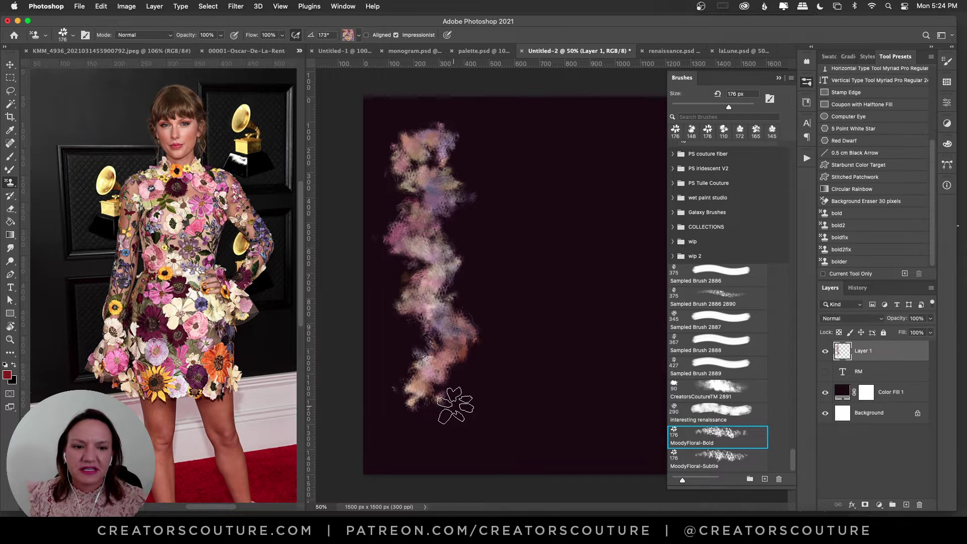
# Test the MoodyFloral-Bold brush (176 px) with strokes down the empty area beside the existing floral stroke, undoing each one.
pyautogui.moveTo(794, 464)
pyautogui.mouseDown()
pyautogui.moveTo(796, 446)
pyautogui.moveTo(789, 483)
pyautogui.mouseUp()
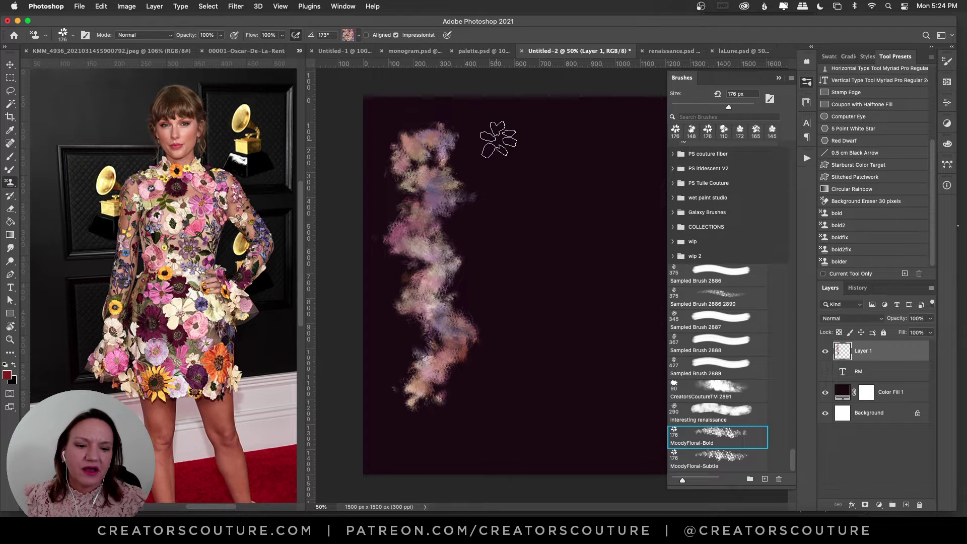
pyautogui.moveTo(509, 123)
pyautogui.mouseDown()
pyautogui.moveTo(493, 163)
pyautogui.moveTo(502, 218)
pyautogui.moveTo(538, 280)
pyautogui.moveTo(522, 401)
pyautogui.mouseUp()
pyautogui.press('super+z')
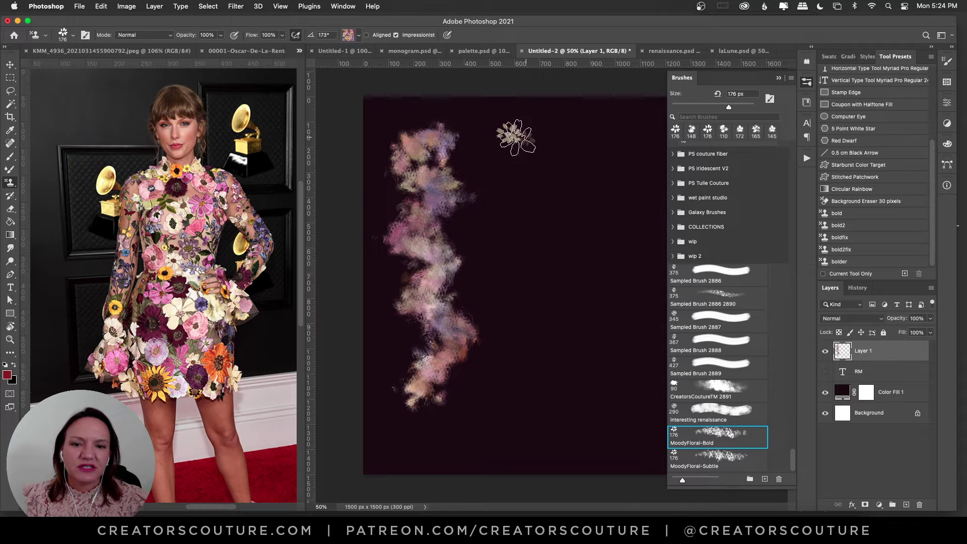
pyautogui.moveTo(516, 138); pyautogui.dragTo(547, 426)
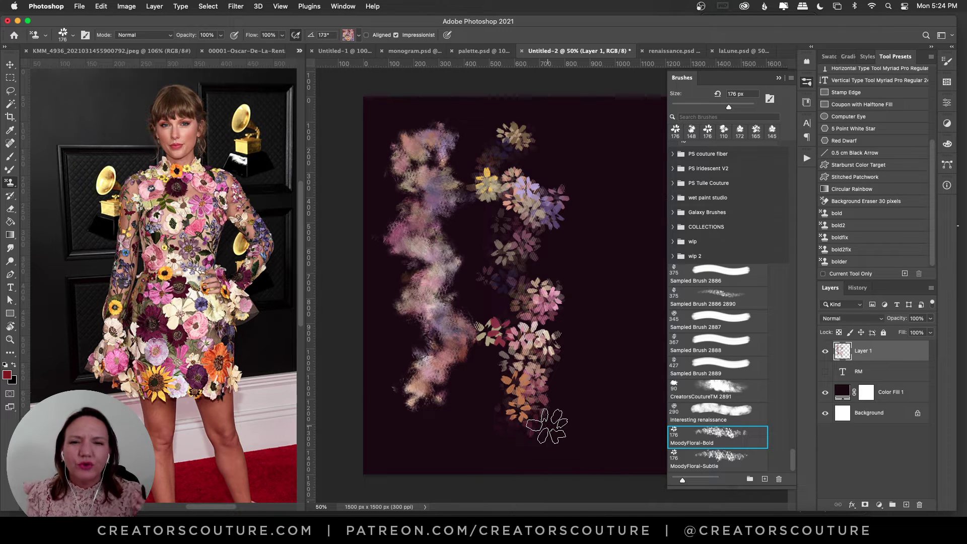
pyautogui.press('super+z')
pyautogui.moveTo(518, 151); pyautogui.dragTo(537, 398)
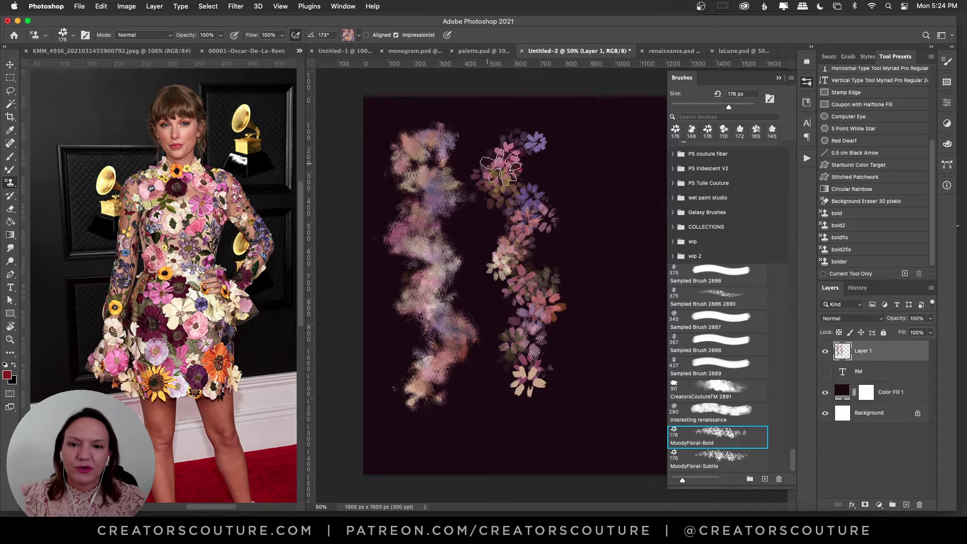
pyautogui.press('super+z')
# Try layering MoodyFloral-Bold flowers directly over the existing floral stroke, undoing both attempts.
pyautogui.moveTo(455, 140)
pyautogui.mouseDown()
pyautogui.moveTo(434, 235)
pyautogui.moveTo(470, 395)
pyautogui.mouseUp()
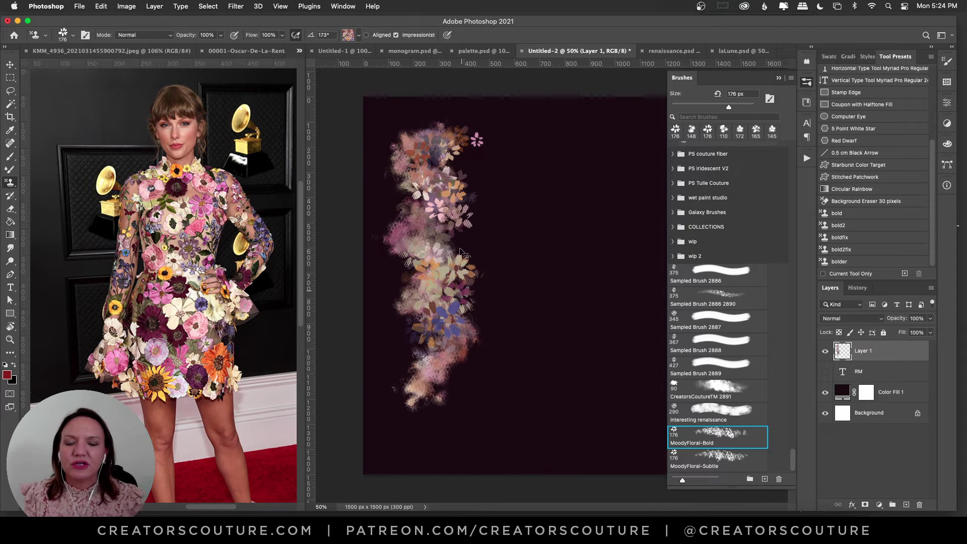
pyautogui.press('super+z')
pyautogui.moveTo(452, 138)
pyautogui.mouseDown()
pyautogui.moveTo(424, 201)
pyautogui.moveTo(426, 317)
pyautogui.moveTo(453, 428)
pyautogui.mouseUp()
pyautogui.press('super+z')
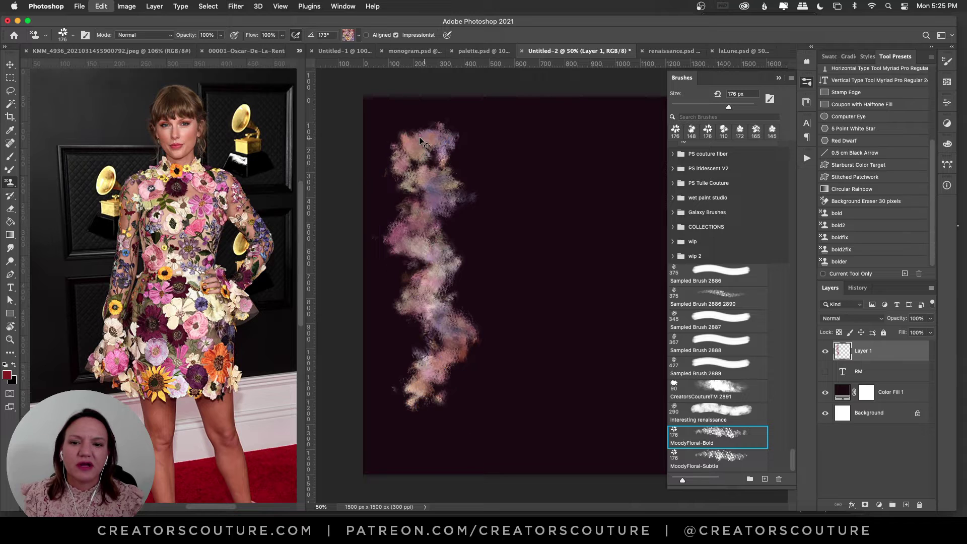
# Try MoodyFloral-Bold flowers (176 px) over and along the edge of the existing floral stroke, undoing every attempt.
pyautogui.moveTo(428, 117)
pyautogui.mouseDown()
pyautogui.moveTo(433, 247)
pyautogui.moveTo(471, 401)
pyautogui.mouseUp()
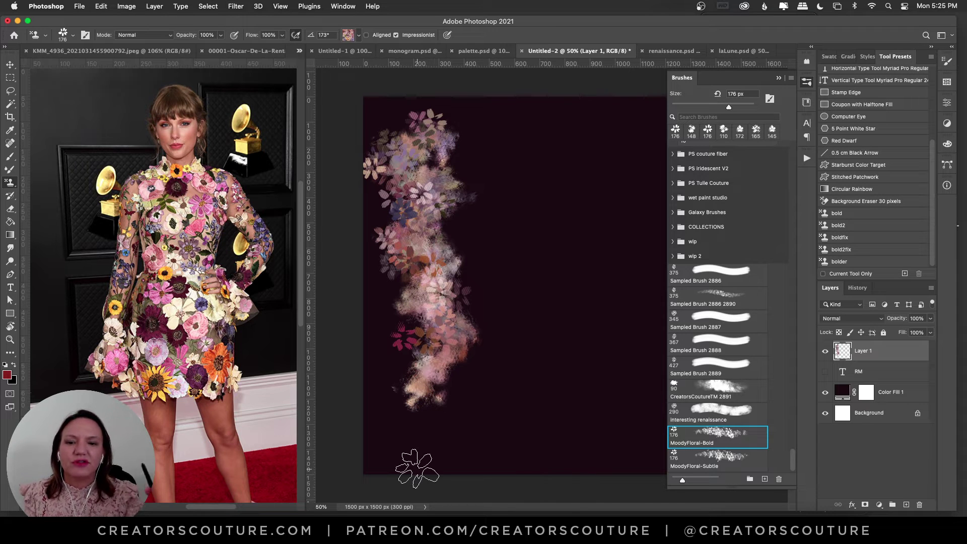
pyautogui.press('super+z')
pyautogui.moveTo(479, 151); pyautogui.dragTo(456, 390)
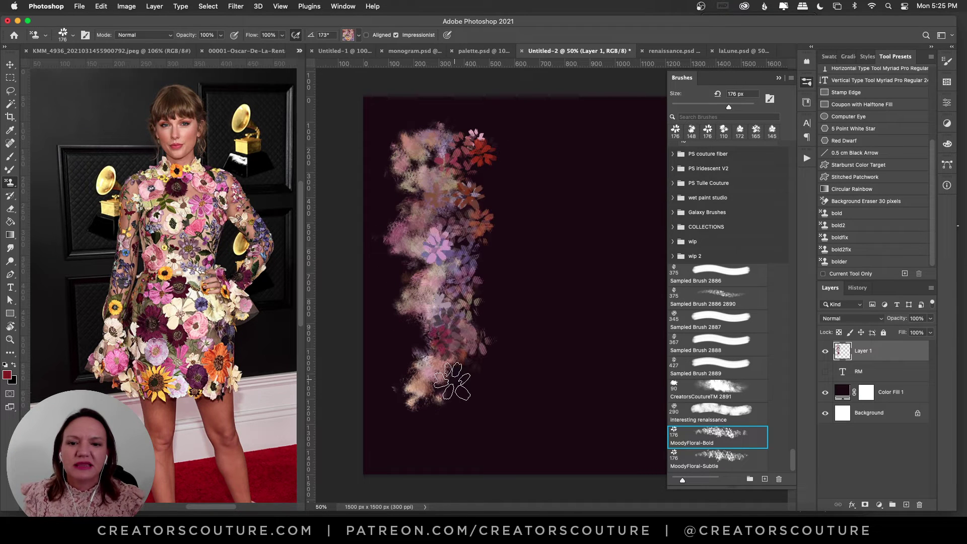
pyautogui.press('super+z')
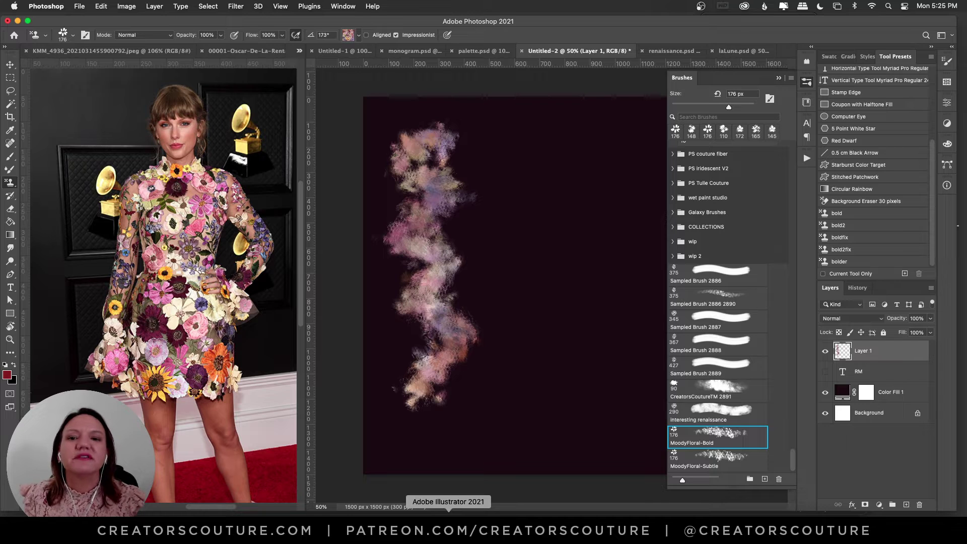
pyautogui.moveTo(453, 161)
pyautogui.mouseDown()
pyautogui.moveTo(441, 212)
pyautogui.moveTo(440, 447)
pyautogui.mouseUp()
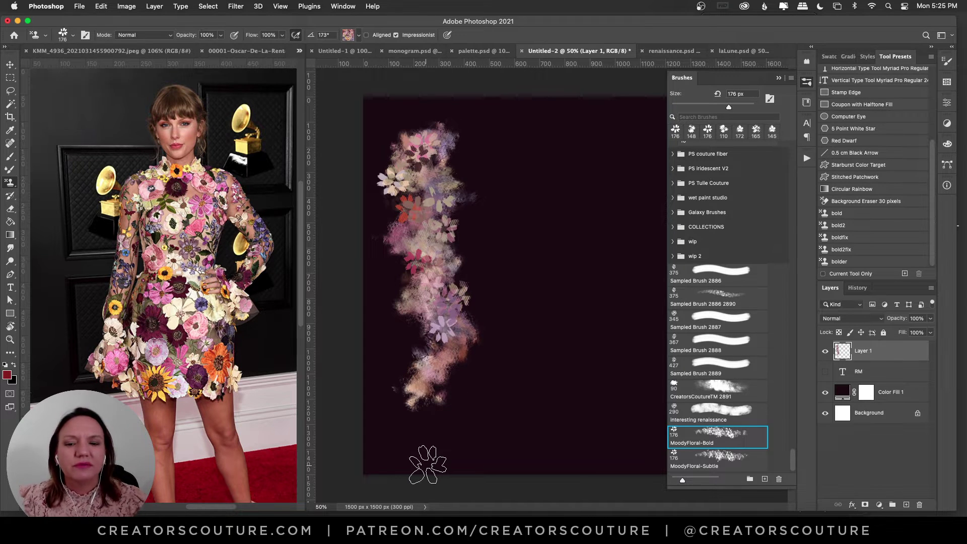
pyautogui.press('super+z')
pyautogui.press('super+shift+z')
pyautogui.press('super+z')
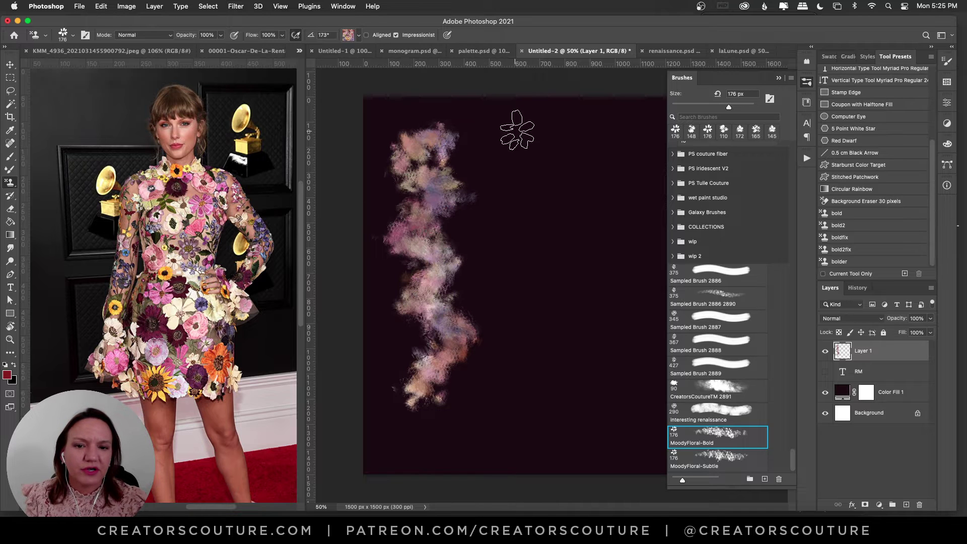
# Paint a test stroke with MoodyFloral-Bold down the empty canvas beside the floral tulle stroke, undoing the first attempt.
pyautogui.moveTo(518, 130)
pyautogui.mouseDown()
pyautogui.moveTo(492, 158)
pyautogui.moveTo(498, 224)
pyautogui.moveTo(527, 290)
pyautogui.moveTo(524, 398)
pyautogui.mouseUp()
pyautogui.press('super+z')
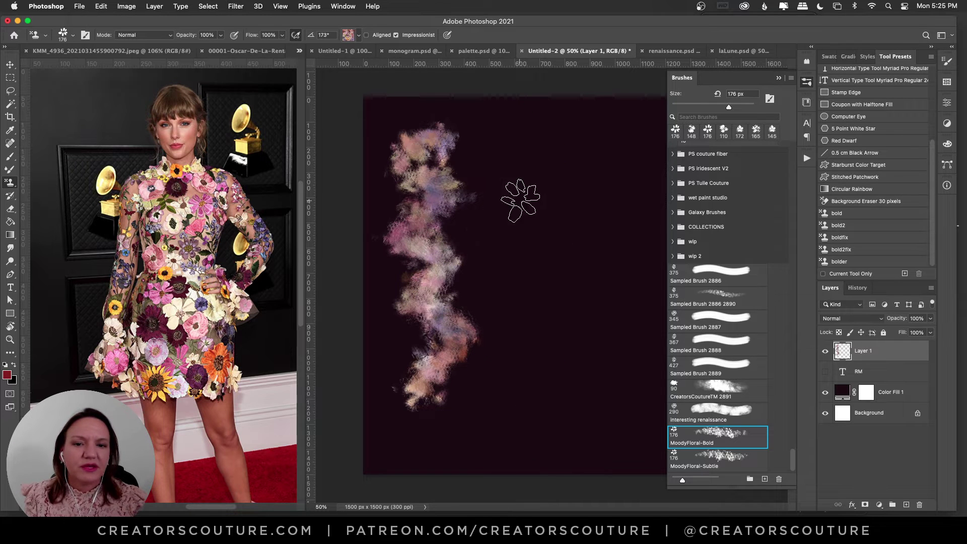
pyautogui.moveTo(520, 201)
pyautogui.mouseDown()
pyautogui.moveTo(510, 260)
pyautogui.moveTo(512, 440)
pyautogui.mouseUp()
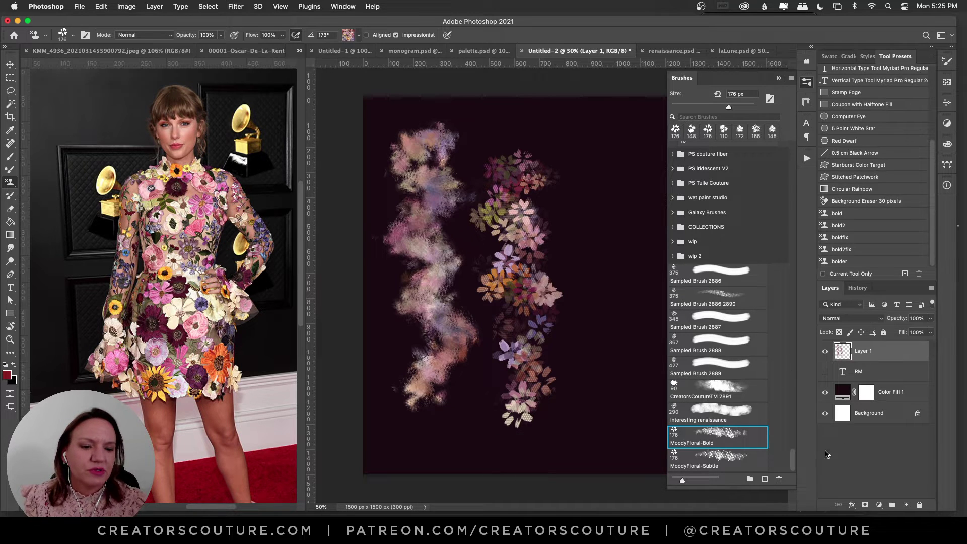
# Test the MoodyFloral-Subtle brush (176 px) with a stroke down the remaining empty canvas and another over the original floral tulle stroke.
pyautogui.click(707, 467)
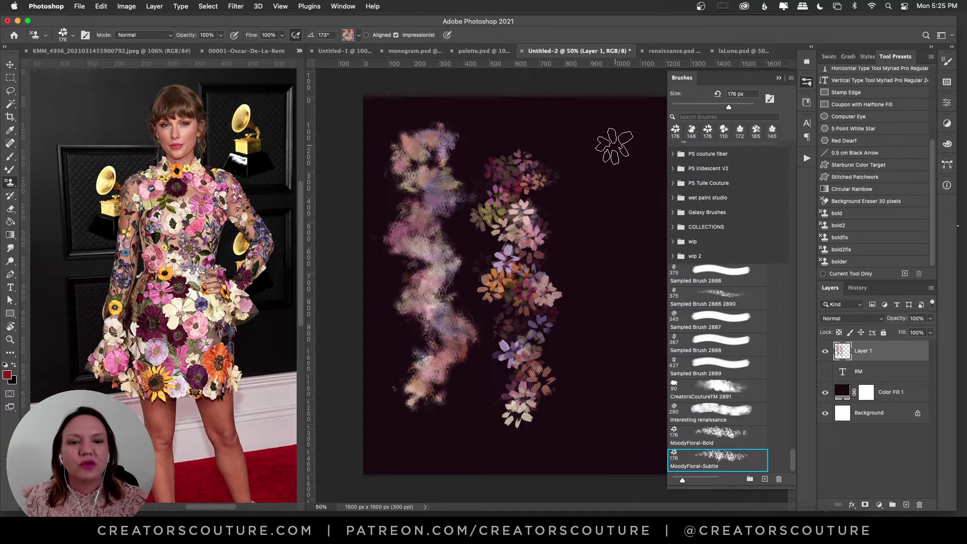
pyautogui.moveTo(615, 147)
pyautogui.mouseDown()
pyautogui.moveTo(584, 184)
pyautogui.moveTo(628, 199)
pyautogui.moveTo(585, 247)
pyautogui.moveTo(607, 271)
pyautogui.moveTo(613, 324)
pyautogui.moveTo(648, 288)
pyautogui.moveTo(581, 179)
pyautogui.moveTo(626, 209)
pyautogui.moveTo(597, 322)
pyautogui.moveTo(612, 433)
pyautogui.mouseUp()
pyautogui.press('super+z')
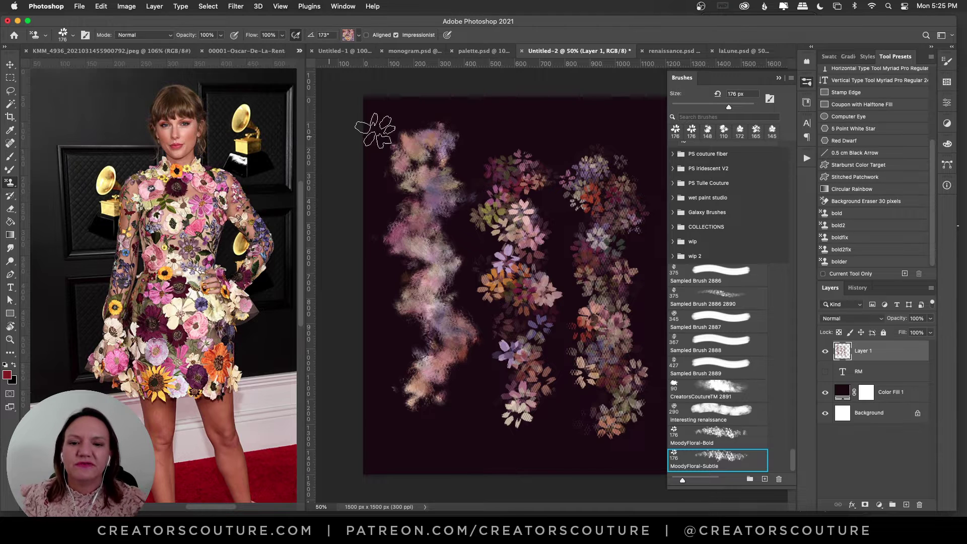
pyautogui.moveTo(403, 126)
pyautogui.mouseDown()
pyautogui.moveTo(413, 327)
pyautogui.moveTo(433, 418)
pyautogui.mouseUp()
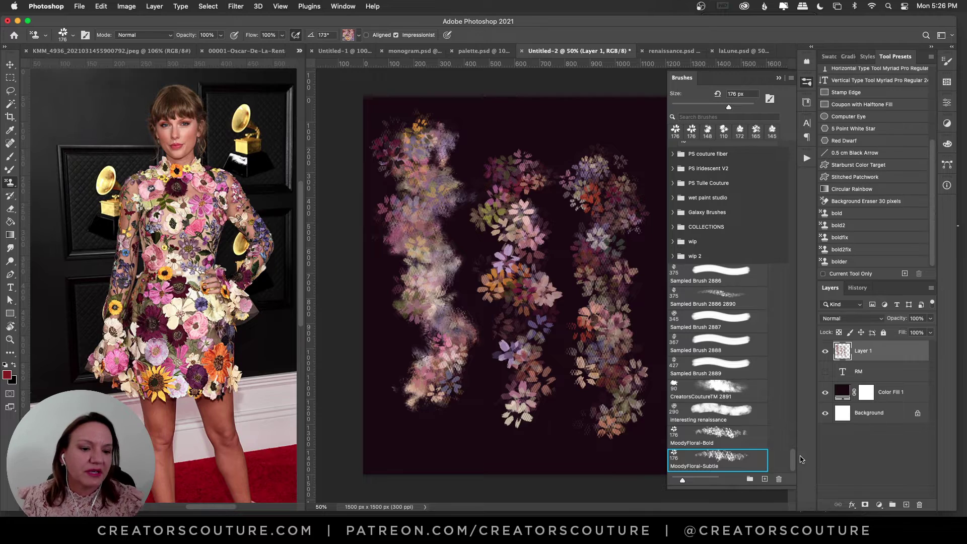
# Collapse the PS modern impressionist V2 and PS english garden V2 brush folders above the PS floral tulle set.
pyautogui.moveTo(794, 458); pyautogui.dragTo(814, 232)
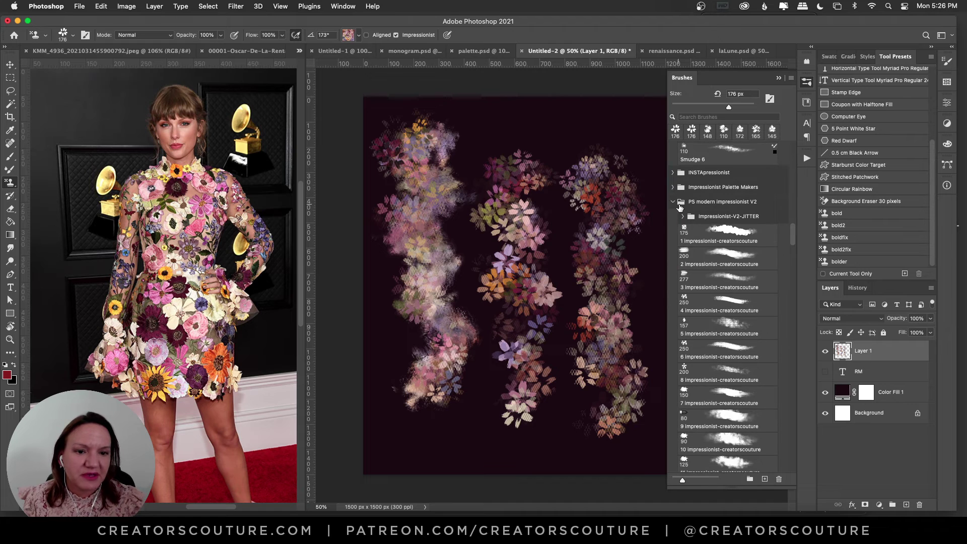
pyautogui.click(673, 202)
pyautogui.click(673, 216)
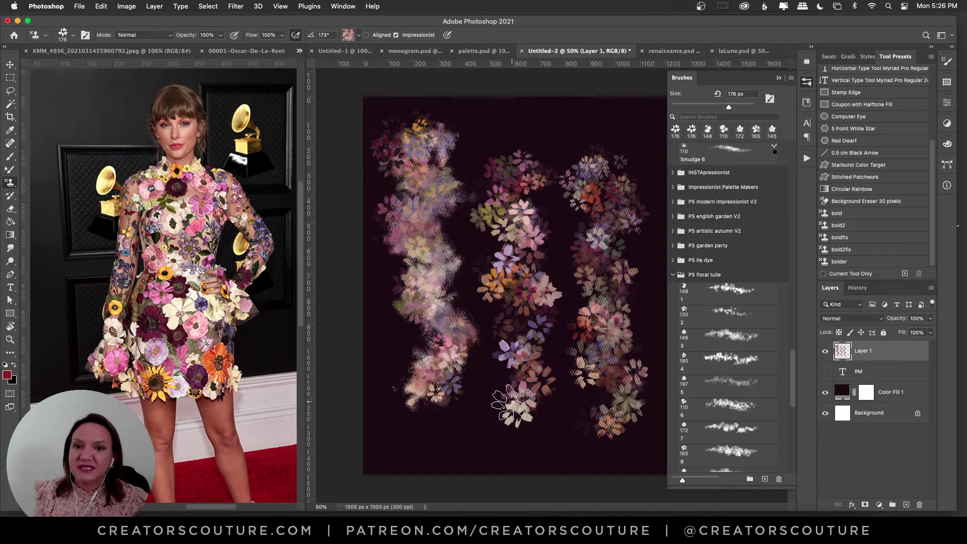
# Review the painted example in monogram.psd, and check the character settings of the RM text in Untitled-2.
pyautogui.click(421, 51)
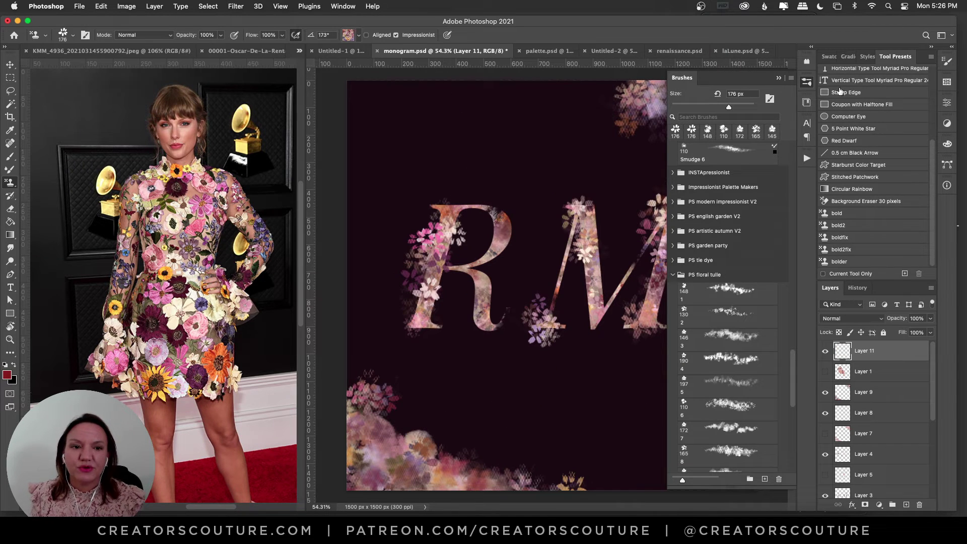
pyautogui.click(806, 82)
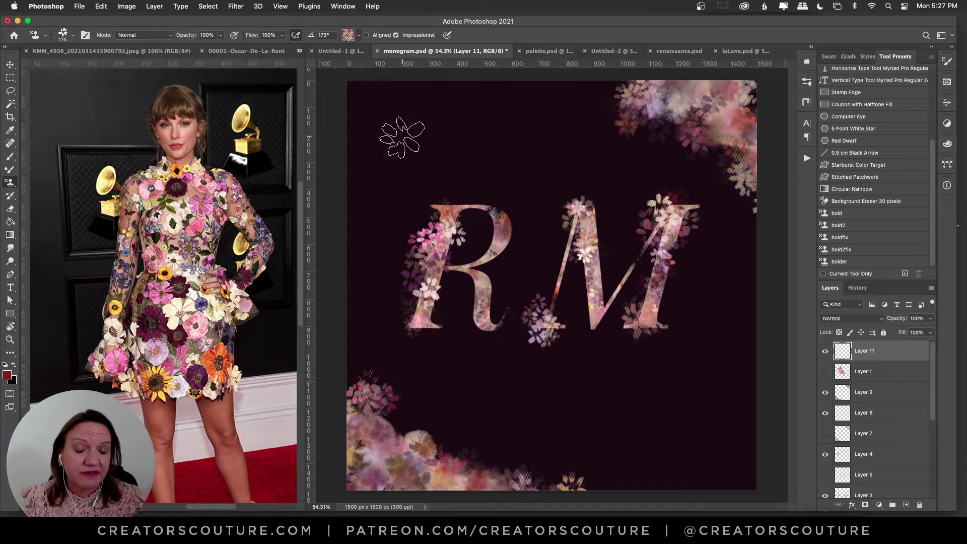
pyautogui.click(609, 54)
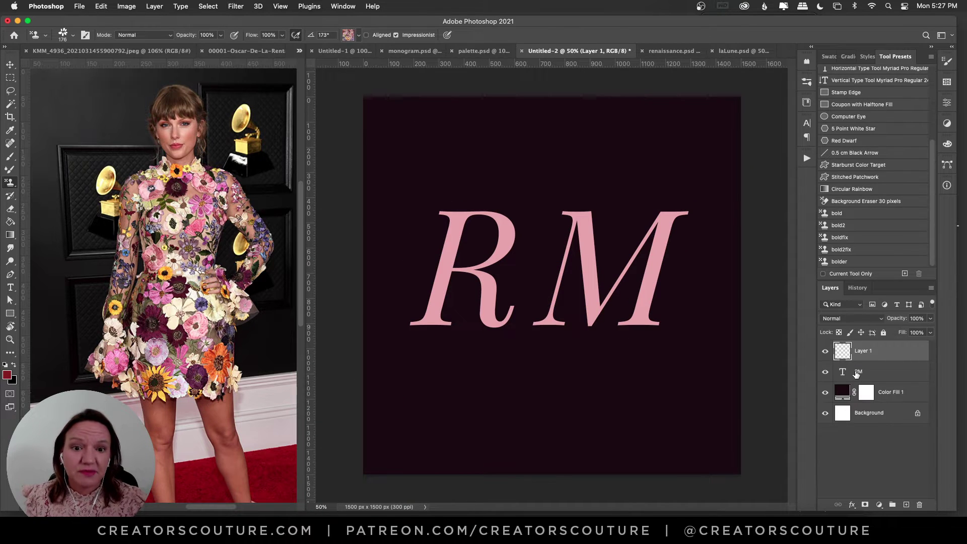
pyautogui.click(807, 124)
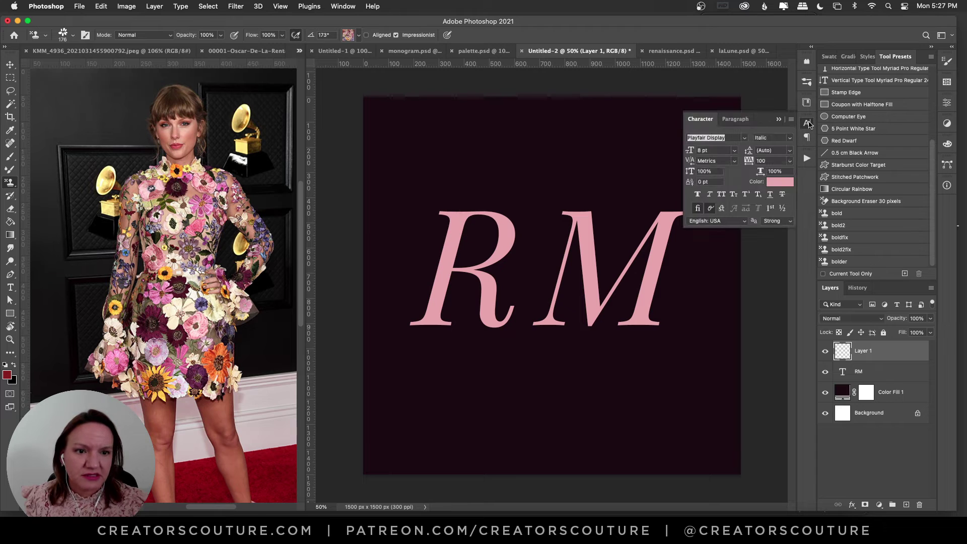
pyautogui.click(809, 127)
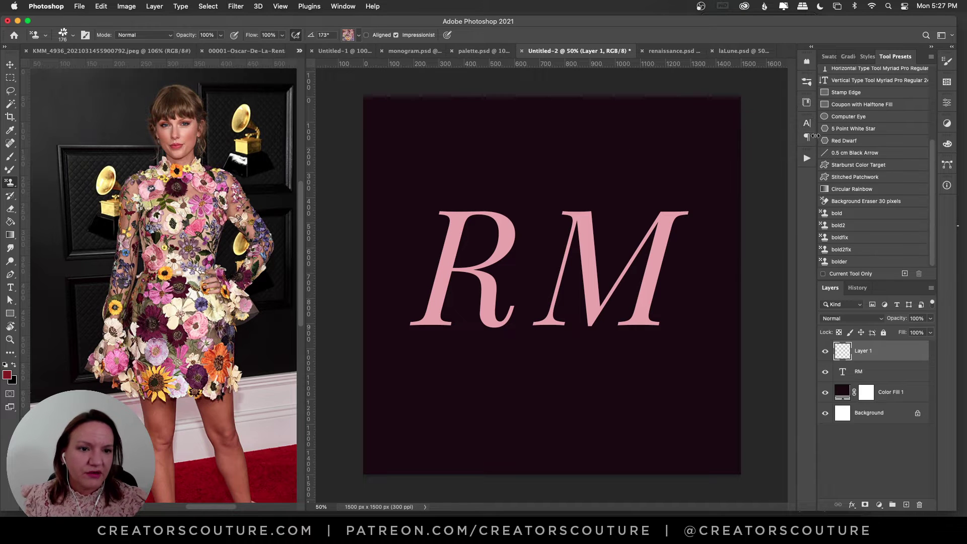
# Load the RM text layer's letter shapes as a selection and hide the text layer.
pyautogui.keyDown('super'); pyautogui.click(844, 374); pyautogui.keyUp('super')
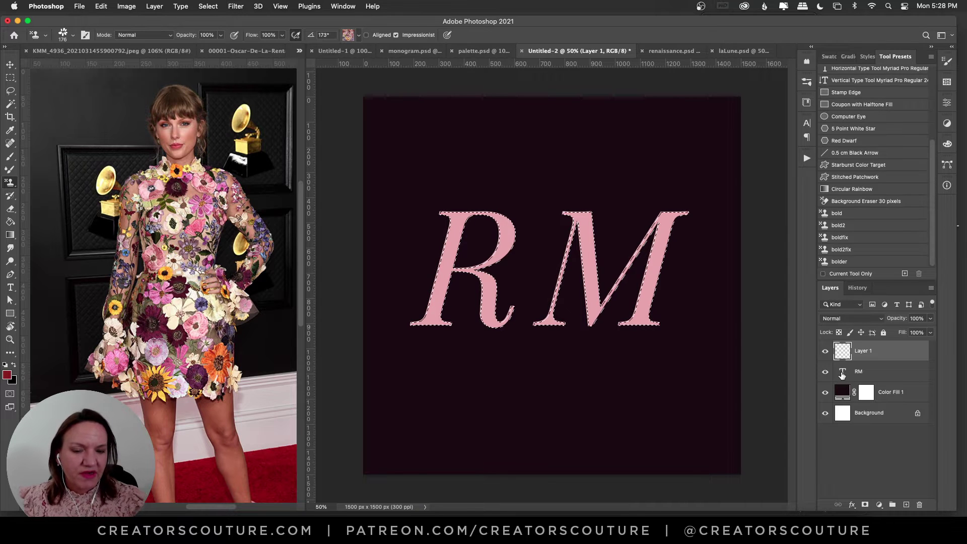
pyautogui.click(824, 373)
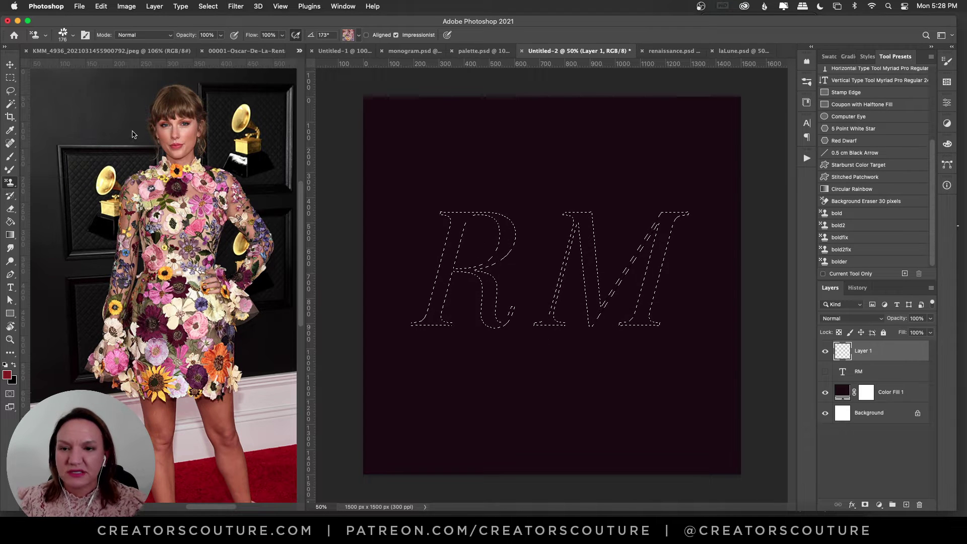
# Fill the selected R and M on Layer 1 with MoodyFloral-Subtle strokes (176 px), using the first MoodyFlorals-CreatorsCouture pattern.
pyautogui.click(348, 35)
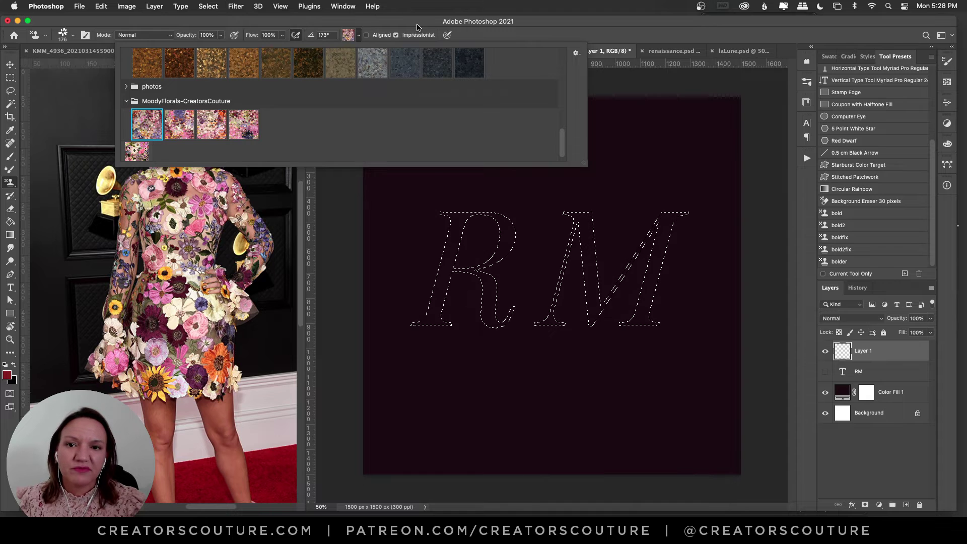
pyautogui.click(807, 81)
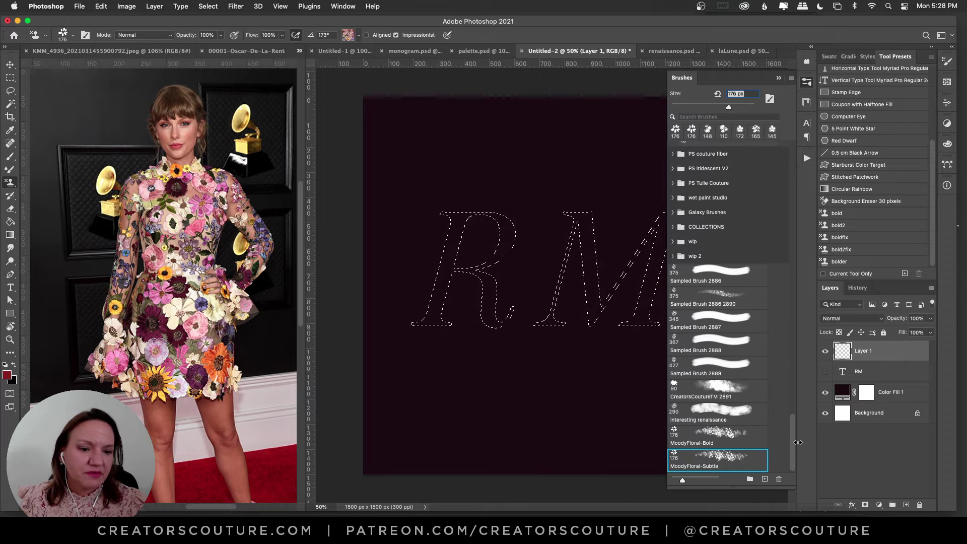
pyautogui.scroll(1, 756, 443)
pyautogui.scroll(-1, 730, 454)
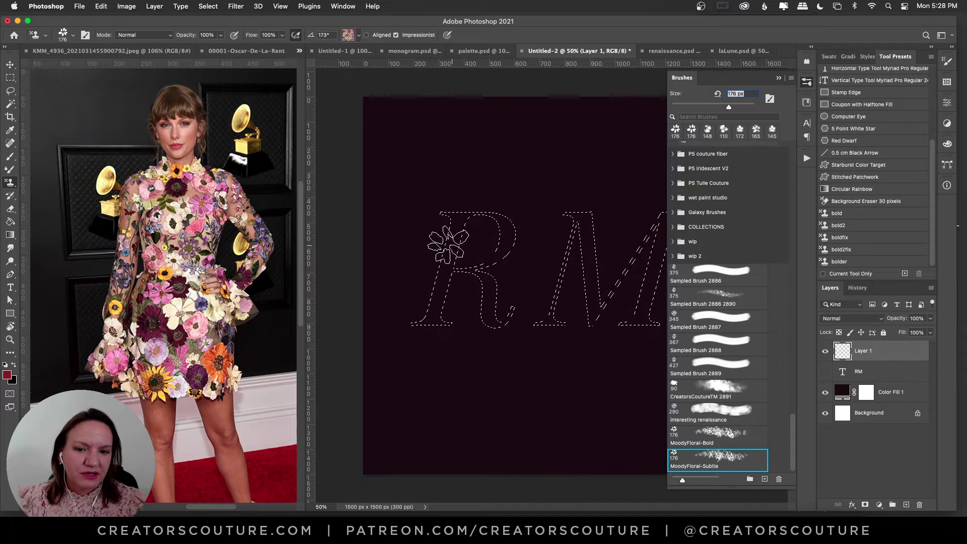
pyautogui.moveTo(457, 291)
pyautogui.mouseDown()
pyautogui.moveTo(512, 347)
pyautogui.moveTo(467, 342)
pyautogui.moveTo(435, 267)
pyautogui.moveTo(496, 372)
pyautogui.mouseUp()
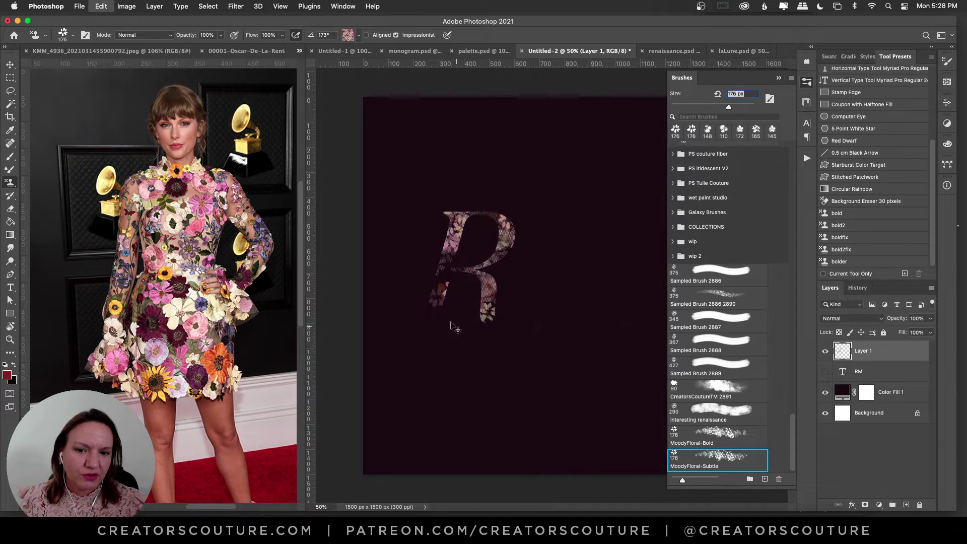
pyautogui.click(807, 82)
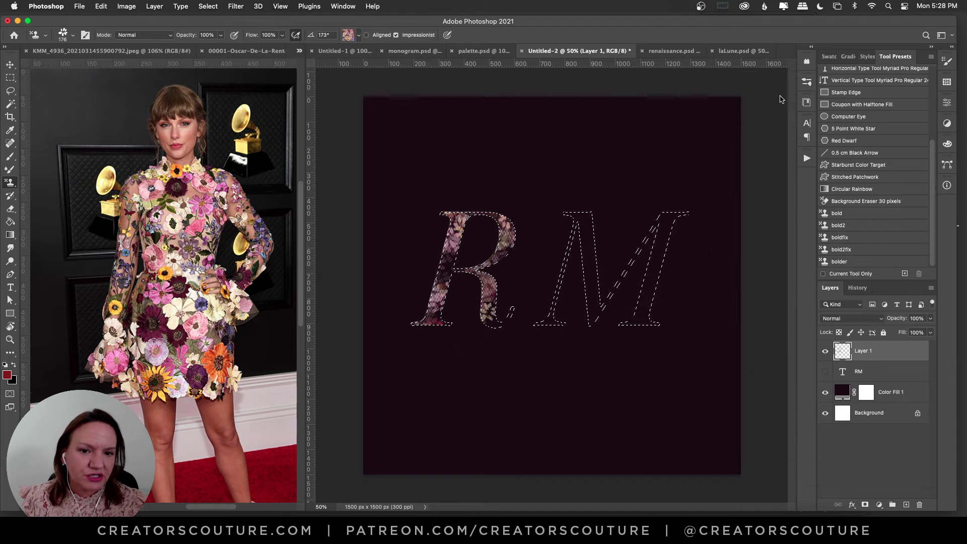
pyautogui.moveTo(583, 242)
pyautogui.mouseDown()
pyautogui.moveTo(595, 301)
pyautogui.moveTo(633, 367)
pyautogui.moveTo(548, 302)
pyautogui.moveTo(605, 367)
pyautogui.mouseUp()
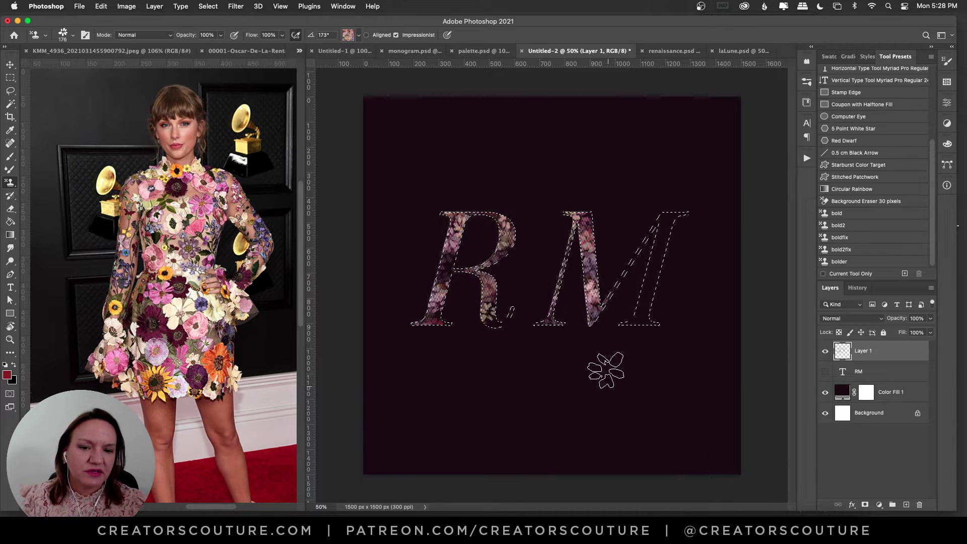
pyautogui.moveTo(646, 222)
pyautogui.mouseDown()
pyautogui.moveTo(643, 311)
pyautogui.moveTo(667, 389)
pyautogui.mouseUp()
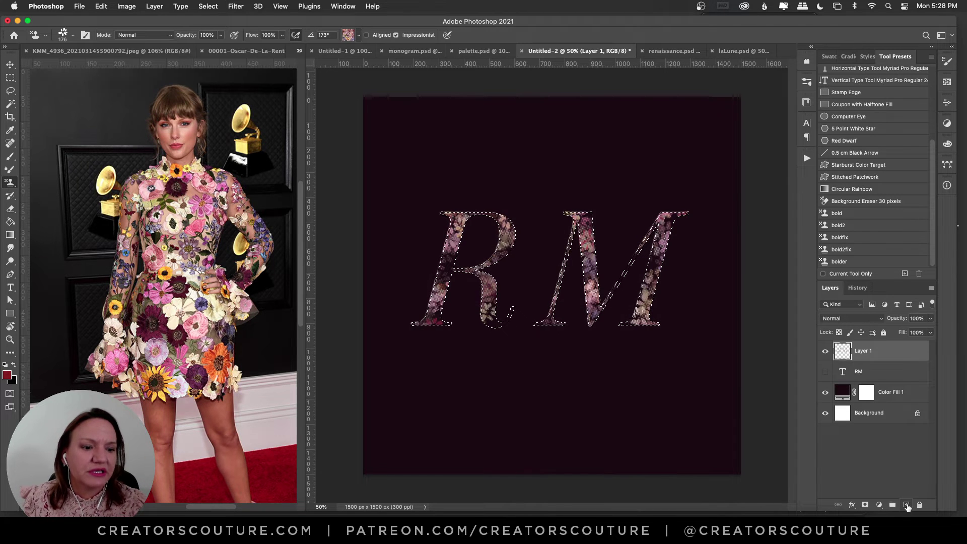
# Add a new layer above Layer 1 and paint over the selected letters with PS floral tulle brush 1 (148 px).
pyautogui.click(906, 505)
pyautogui.click(807, 82)
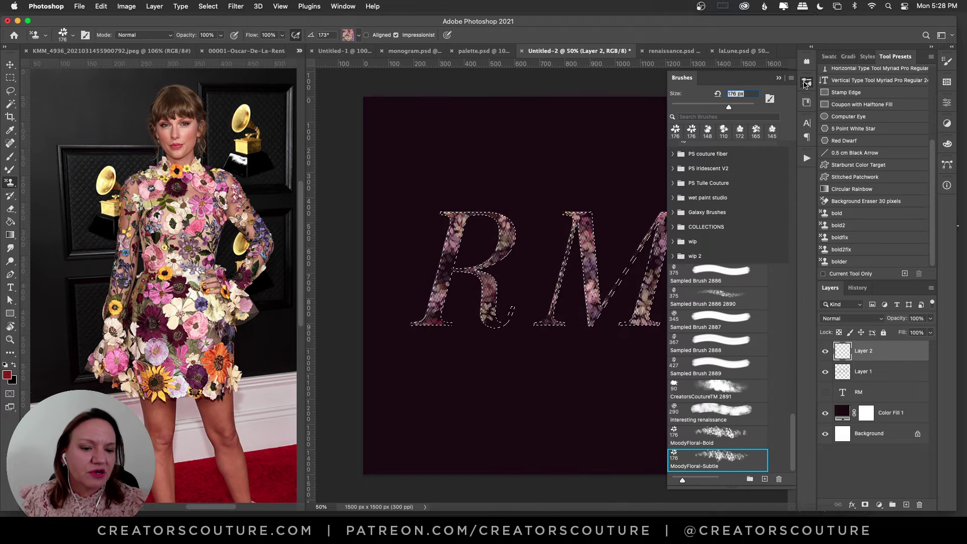
pyautogui.scroll(10, 732, 235)
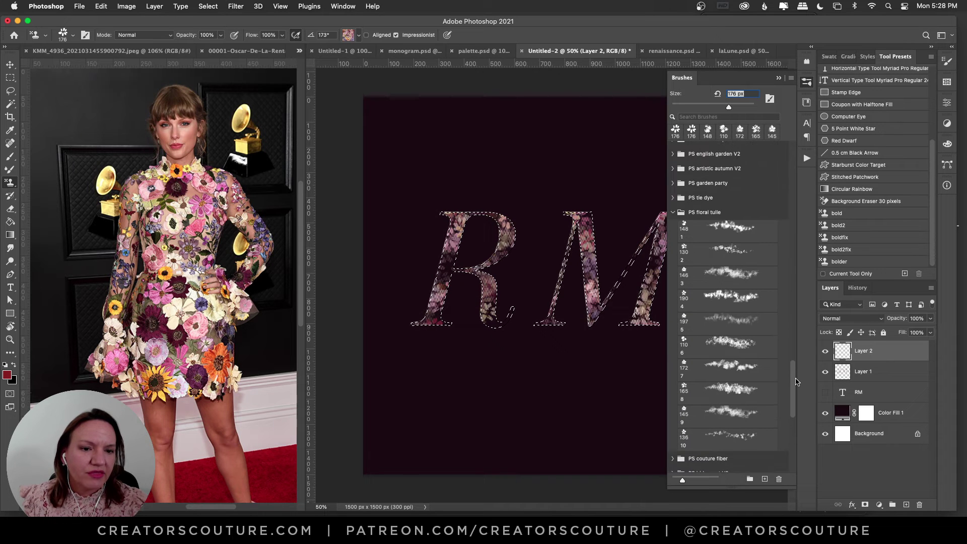
pyautogui.click(732, 225)
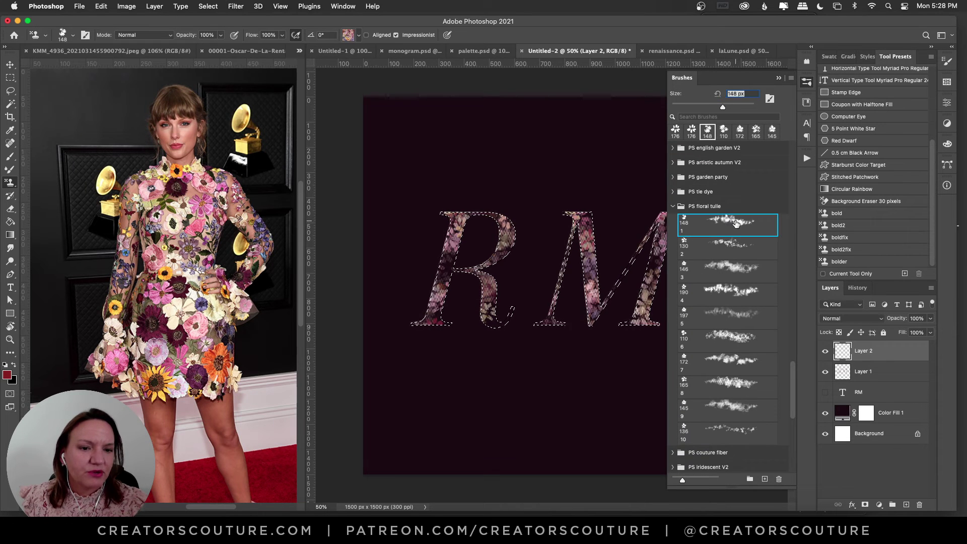
pyautogui.click(808, 83)
pyautogui.press('super+z')
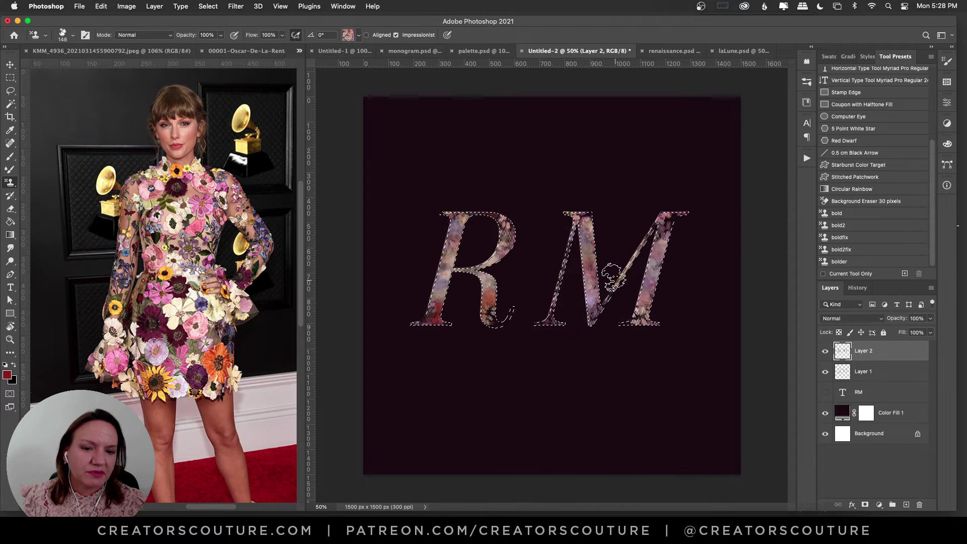
pyautogui.moveTo(607, 330)
pyautogui.mouseDown()
pyautogui.moveTo(659, 237)
pyautogui.moveTo(629, 327)
pyautogui.mouseUp()
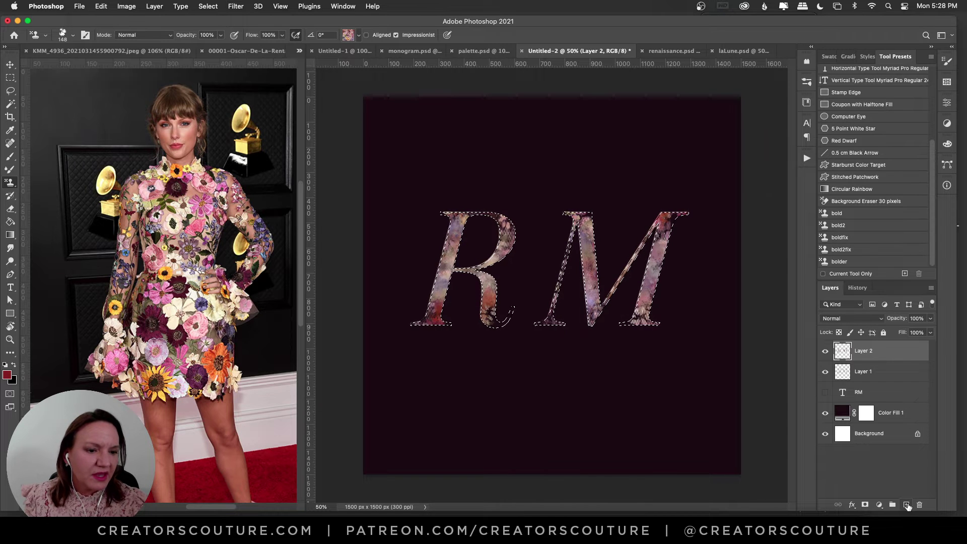
# Add a new layer above Layer 2 and paint the selected letters with MoodyFloral-Bold (176 px) and the second MoodyFlorals-CreatorsCouture pattern.
pyautogui.click(906, 504)
pyautogui.click(807, 83)
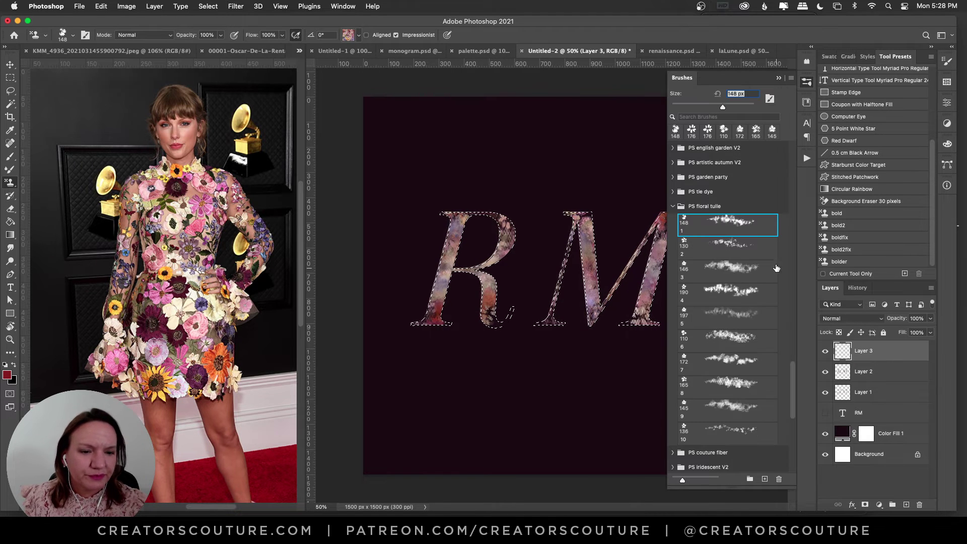
pyautogui.scroll(-5, 767, 451)
pyautogui.click(720, 434)
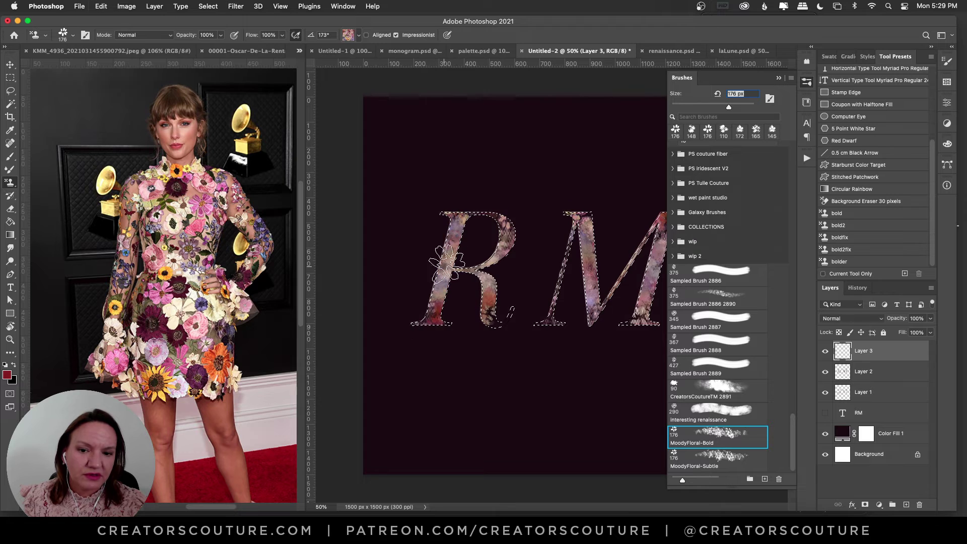
pyautogui.click(358, 35)
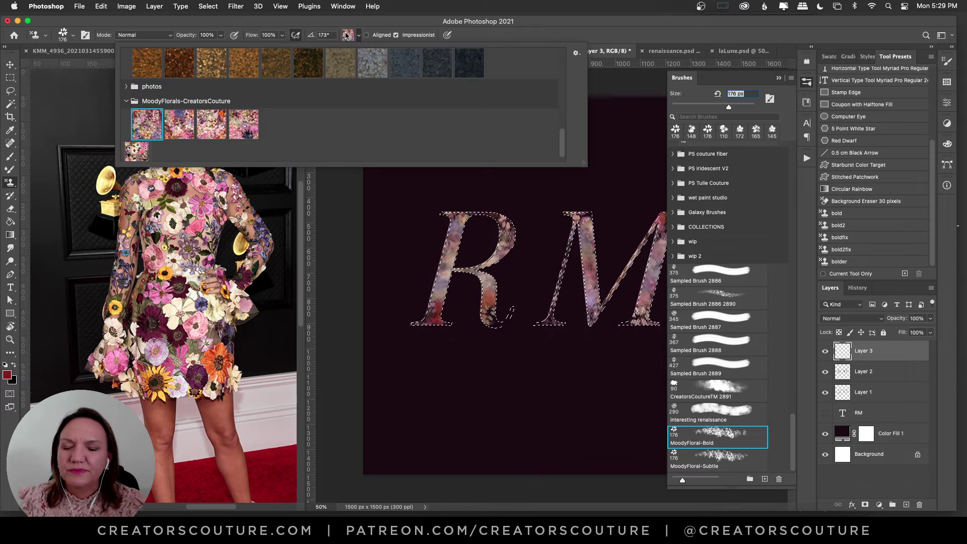
pyautogui.click(177, 132)
pyautogui.press('Return')
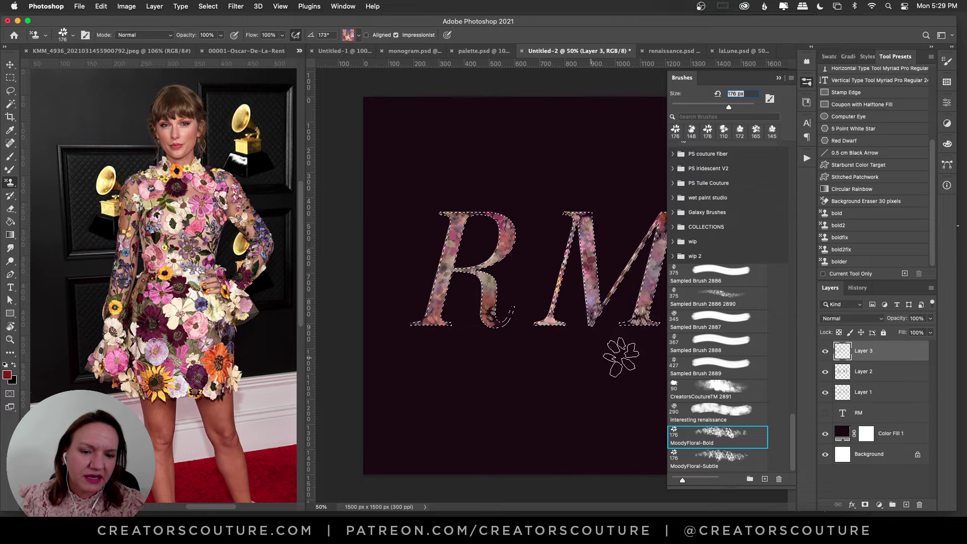
# Undo the last stroke on Layer 3 and add two new empty layers above it.
pyautogui.click(806, 81)
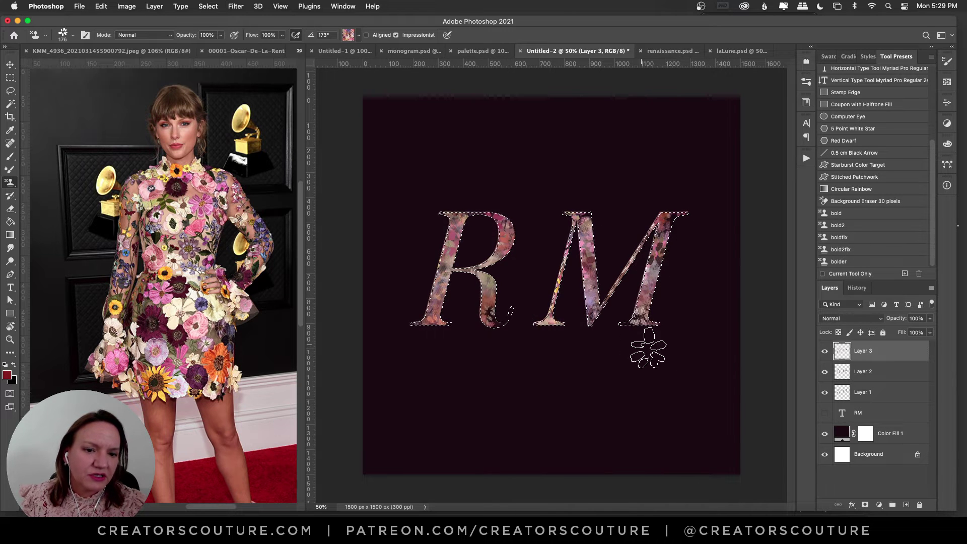
pyautogui.press('super+z')
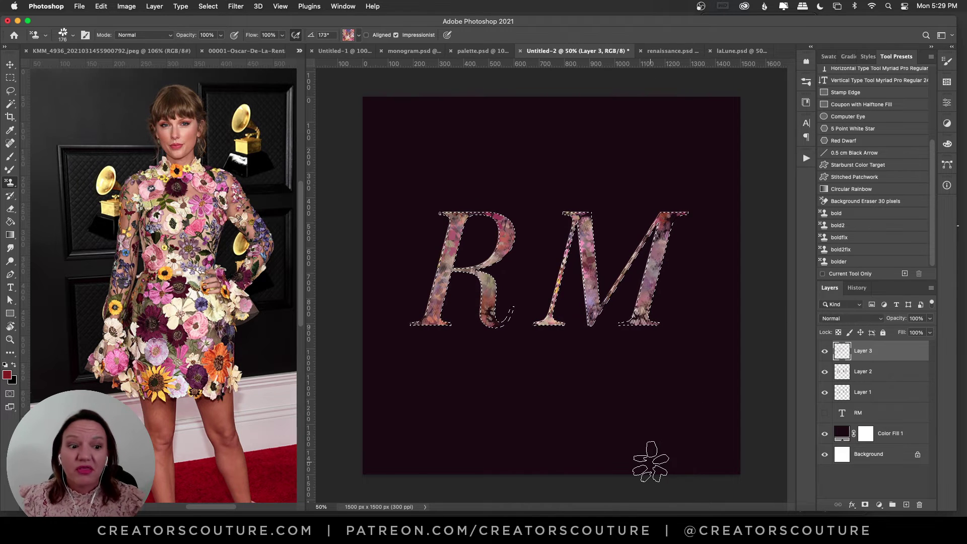
pyautogui.click(905, 505)
pyautogui.click(906, 505)
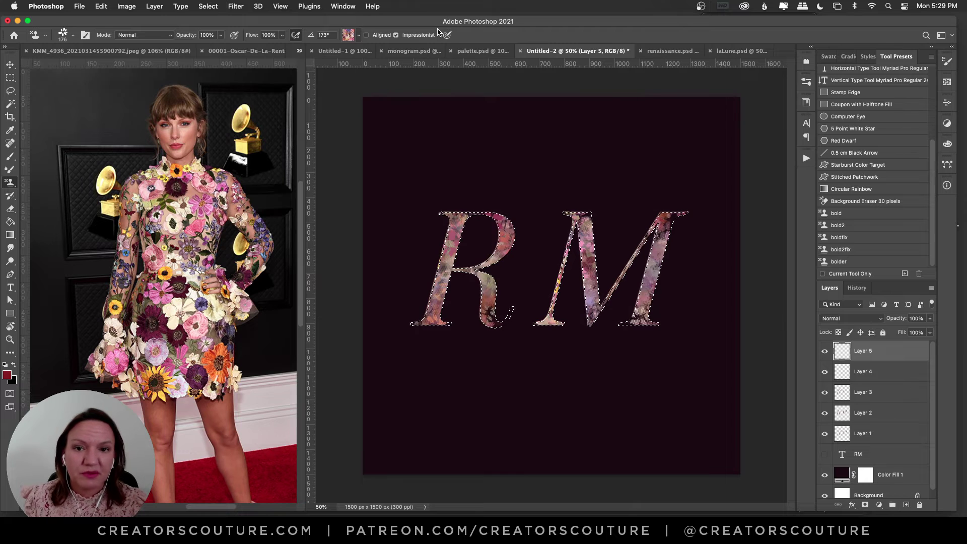
# Consult the finished RM artwork in monogram.psd as a reference and return to the Untitled-2 document.
pyautogui.click(415, 51)
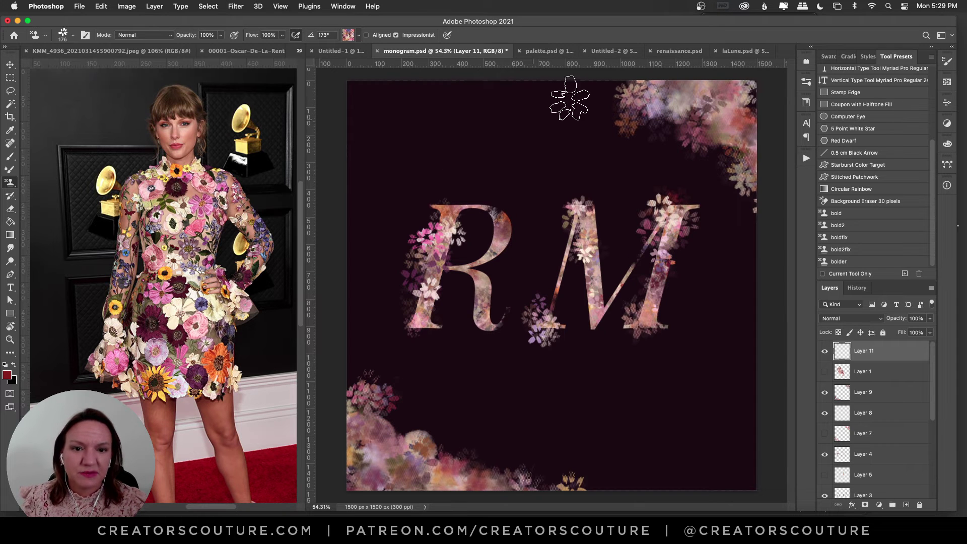
pyautogui.click(609, 51)
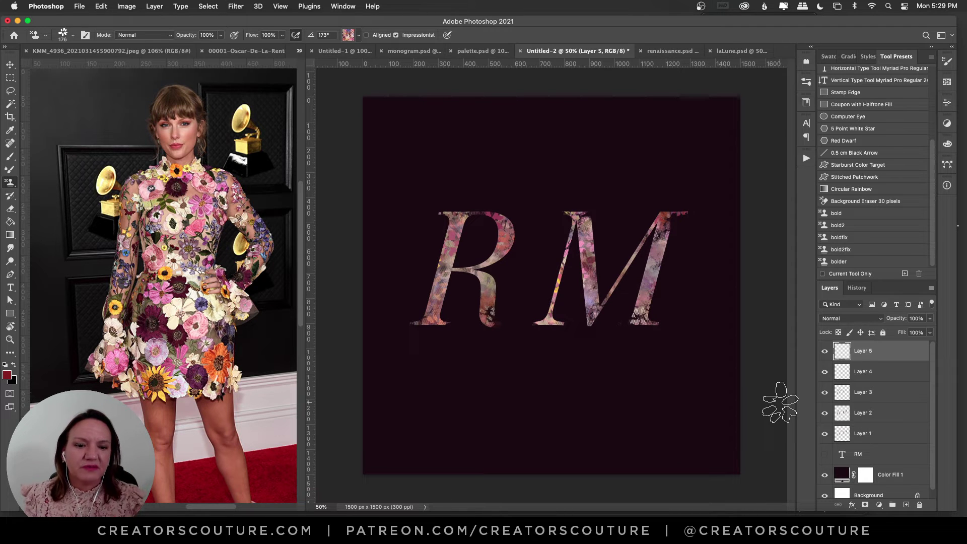
# Reselect the letter shapes, fill the gaps in the R's tail and M's serifs on Layer 1 with PS floral tulle brush 1 (148 px), and deselect.
pyautogui.click(208, 6)
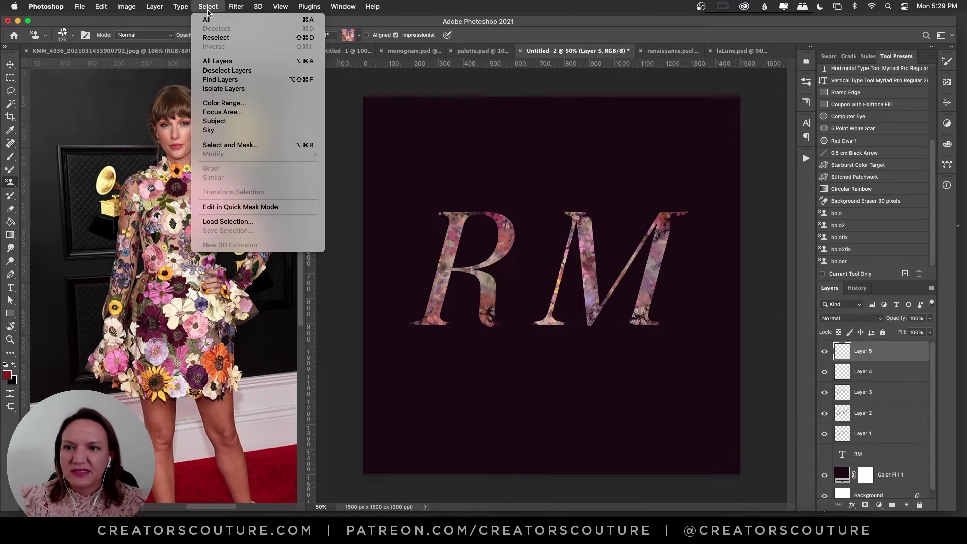
pyautogui.click(209, 39)
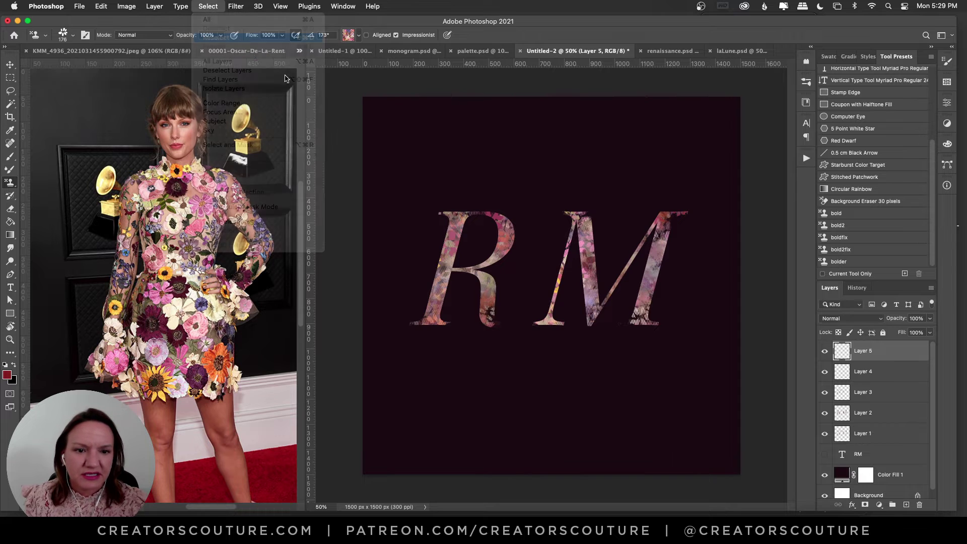
pyautogui.click(882, 435)
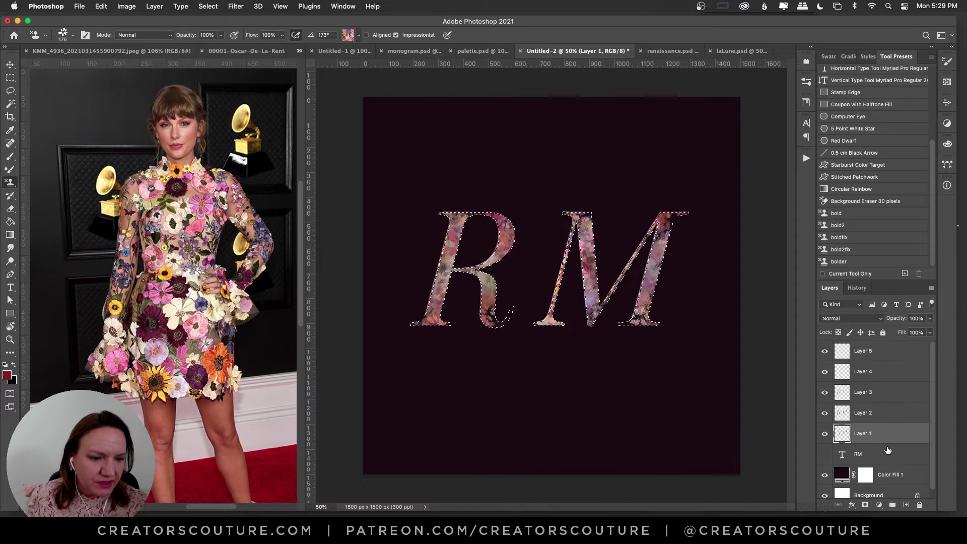
pyautogui.click(807, 82)
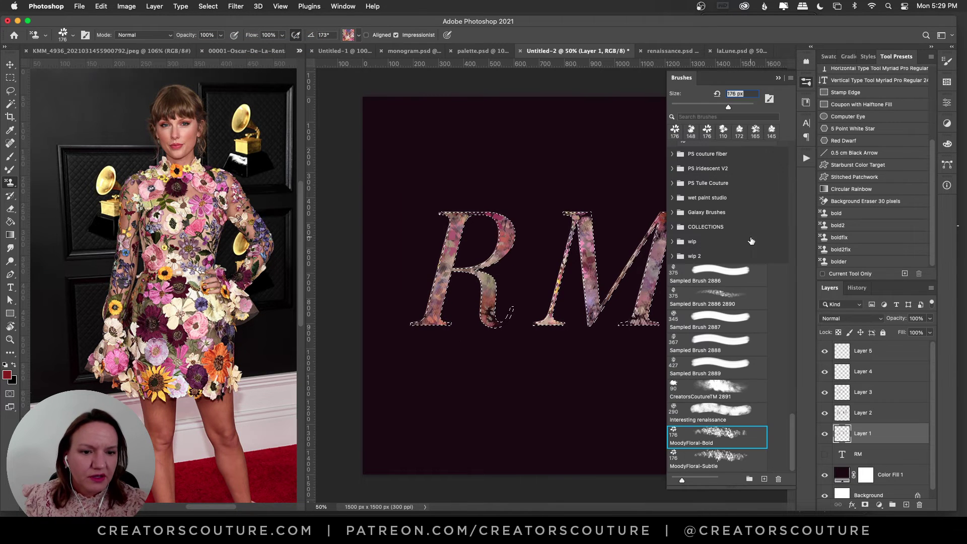
pyautogui.click(723, 390)
pyautogui.scroll(5, 723, 353)
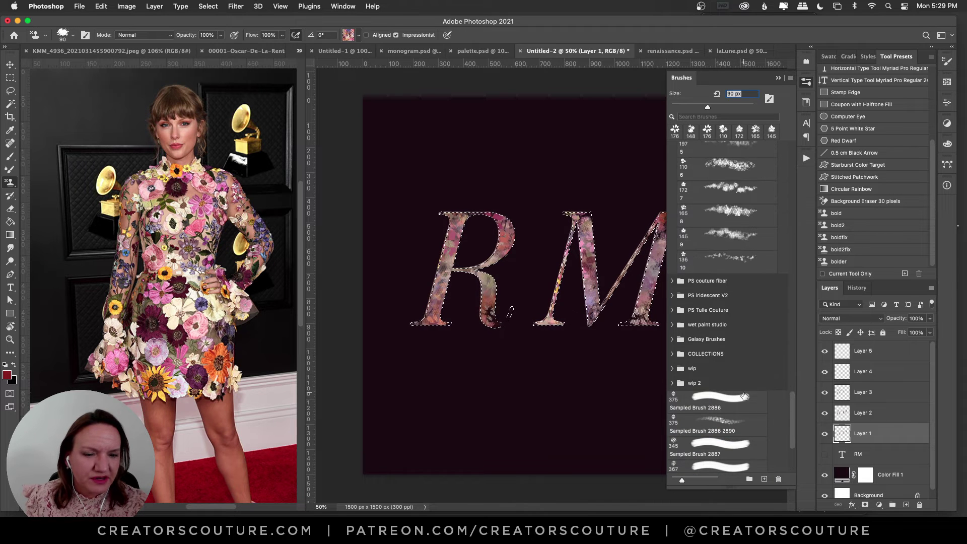
pyautogui.scroll(5, 766, 353)
pyautogui.click(740, 225)
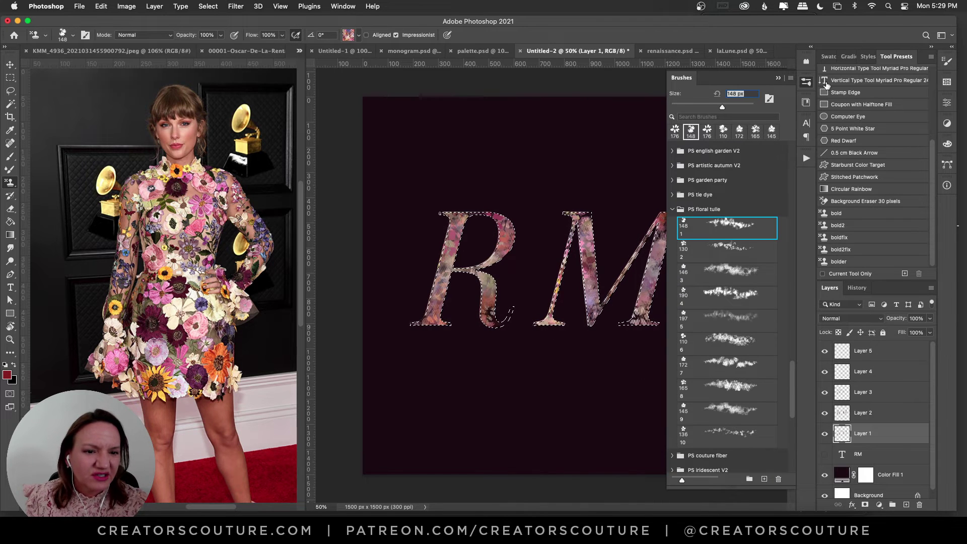
pyautogui.click(806, 81)
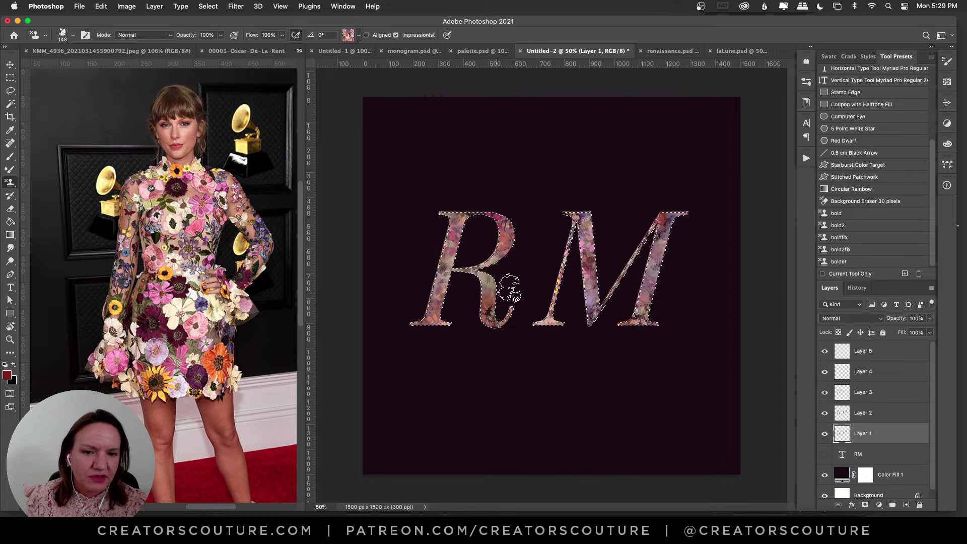
pyautogui.press('super+d')
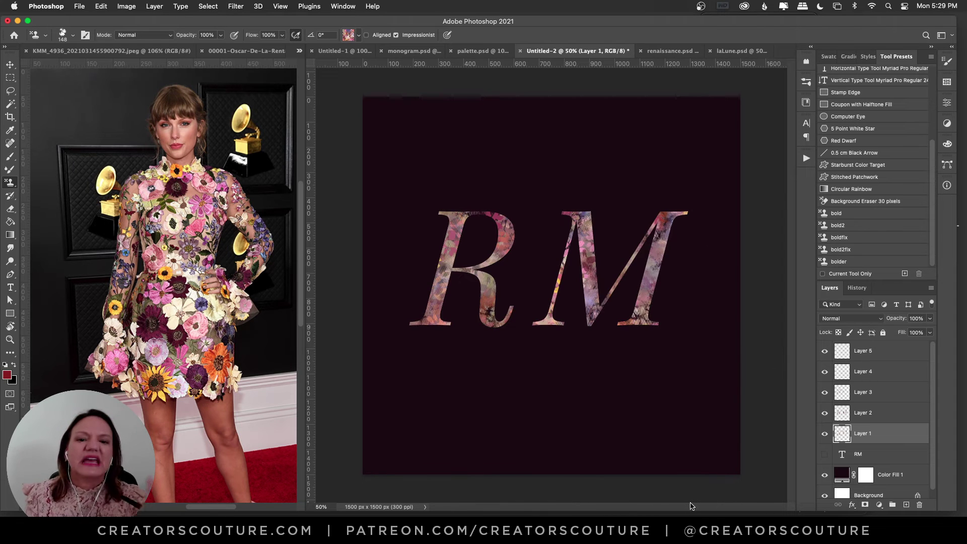
# Activate Layer 5 and choose the MoodyFloral-Subtle brush with the first MoodyFlorals-CreatorsCouture pattern.
pyautogui.hotkey('alt', '.')
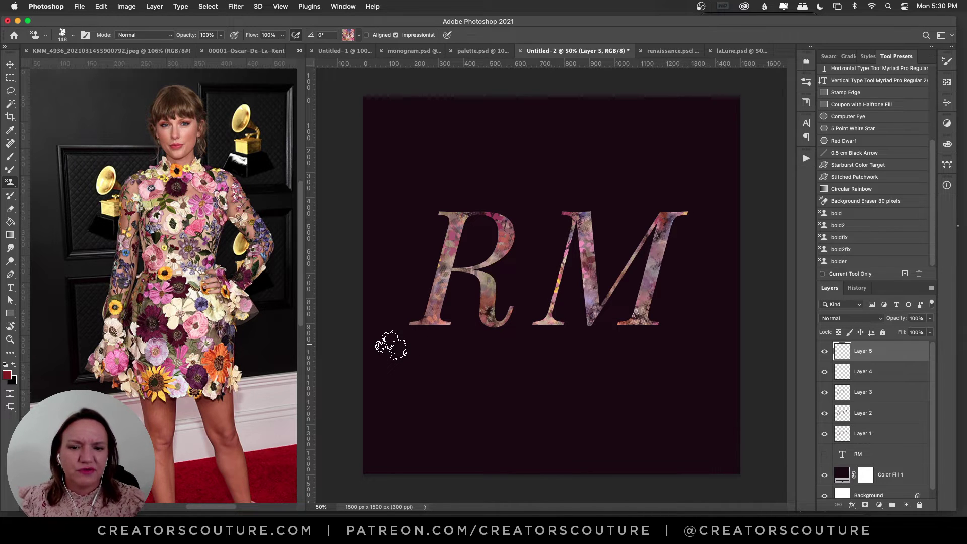
pyautogui.click(806, 82)
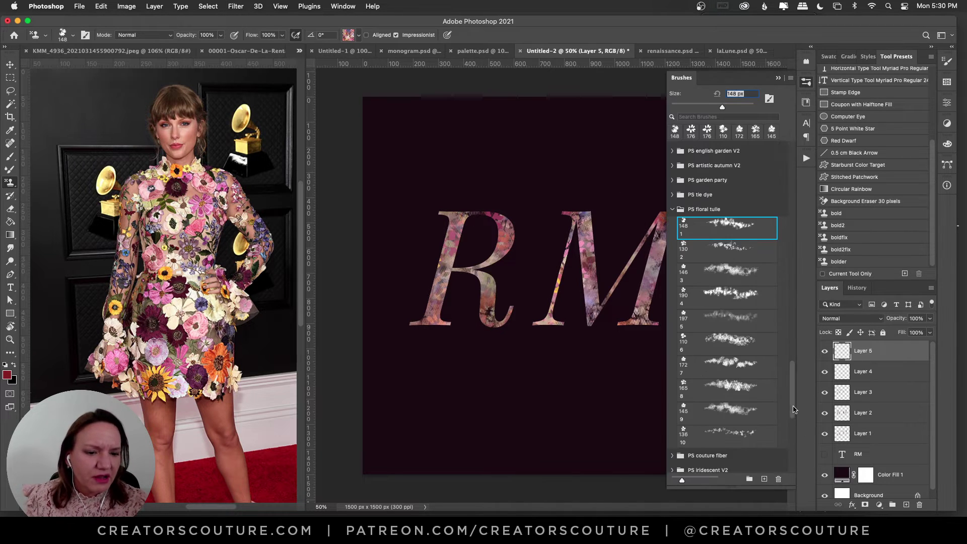
pyautogui.scroll(-10, 794, 410)
pyautogui.click(740, 468)
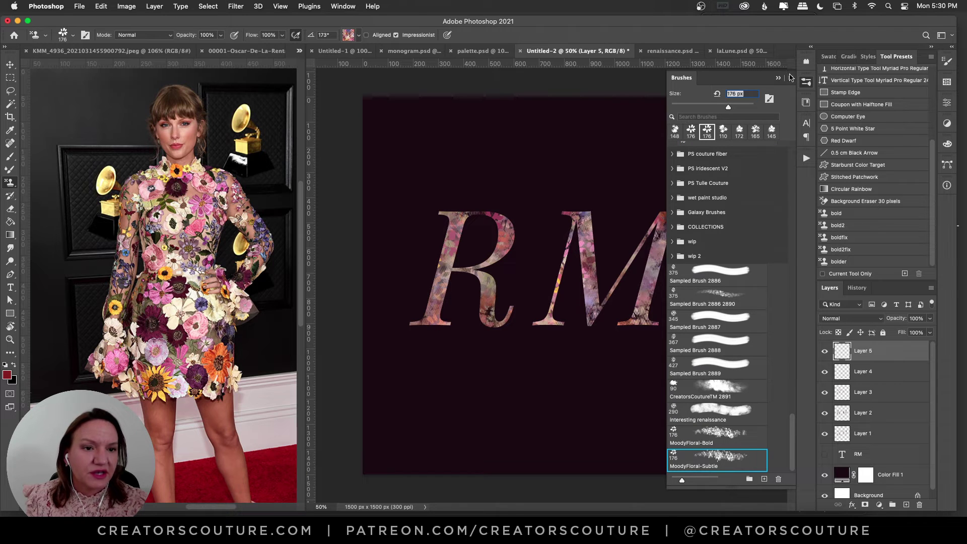
pyautogui.click(806, 81)
pyautogui.click(346, 35)
pyautogui.click(161, 119)
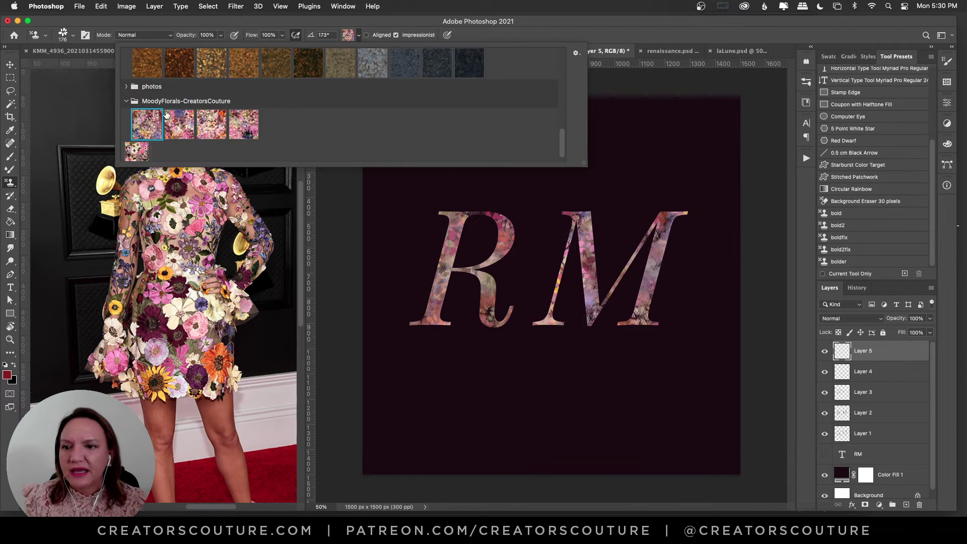
pyautogui.click(297, 35)
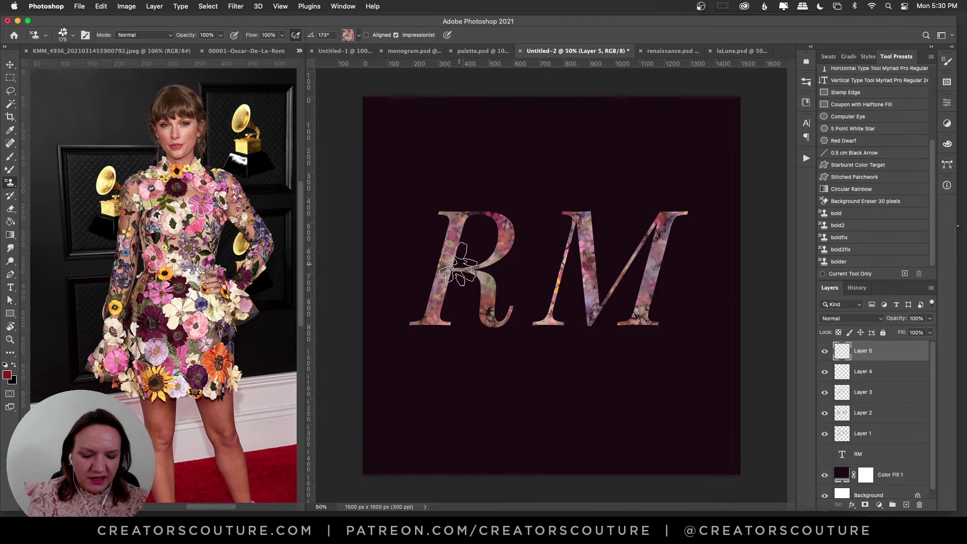
# Paint subtle 150 px florals on Layer 5 around the R's stem and tail and the M's top and lower serif, consulting monogram.psd and palette.psd.
pyautogui.press('[')
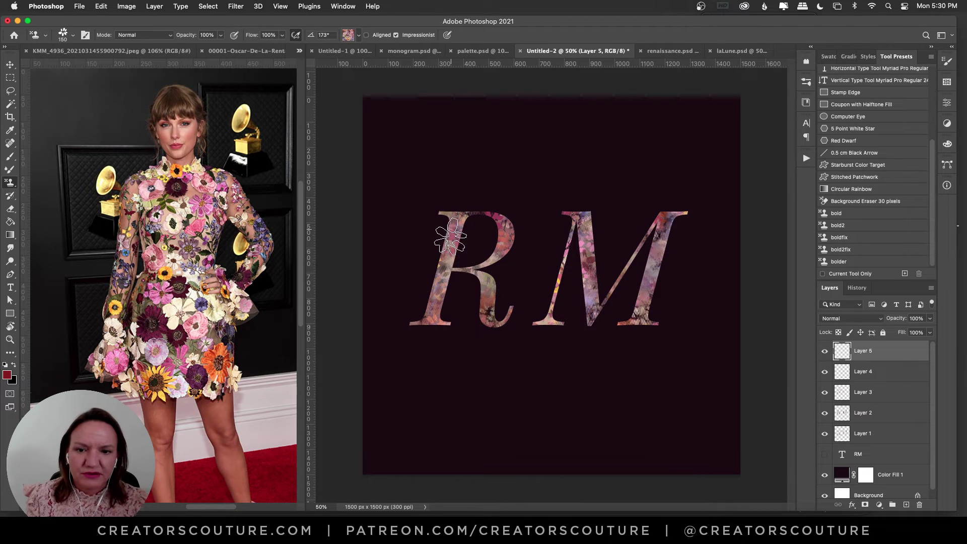
pyautogui.moveTo(449, 236)
pyautogui.mouseDown()
pyautogui.moveTo(427, 324)
pyautogui.moveTo(443, 324)
pyautogui.moveTo(438, 302)
pyautogui.moveTo(433, 373)
pyautogui.mouseUp()
pyautogui.moveTo(580, 216); pyautogui.dragTo(583, 252)
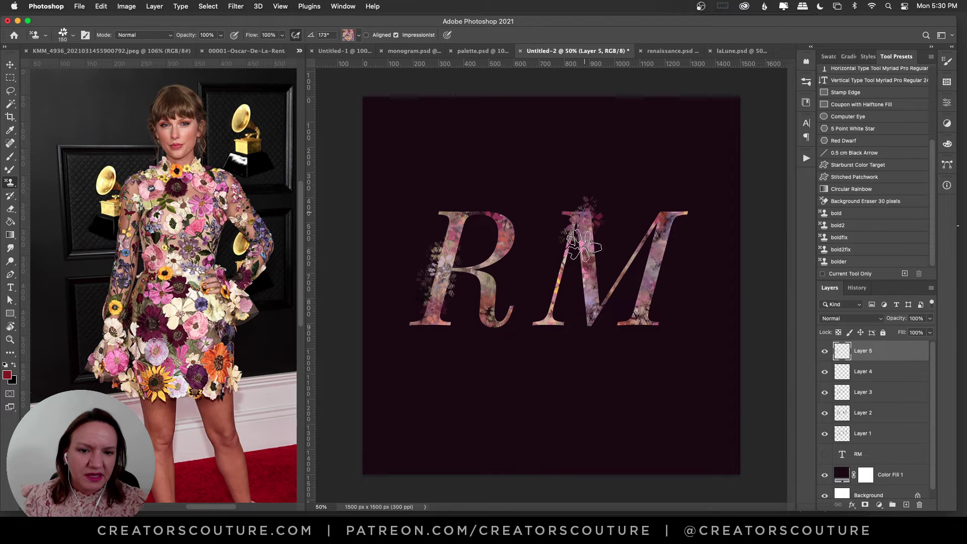
pyautogui.click(408, 53)
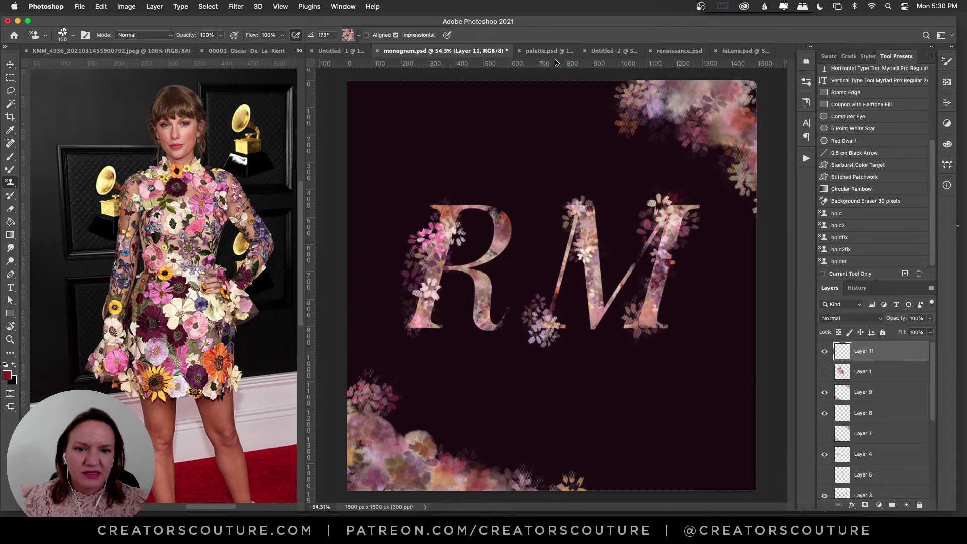
pyautogui.click(544, 52)
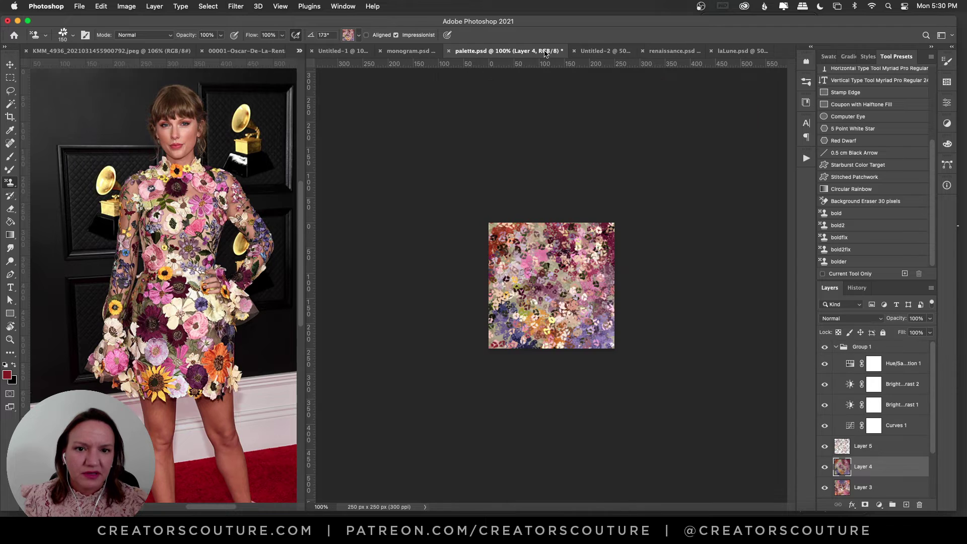
pyautogui.click(605, 51)
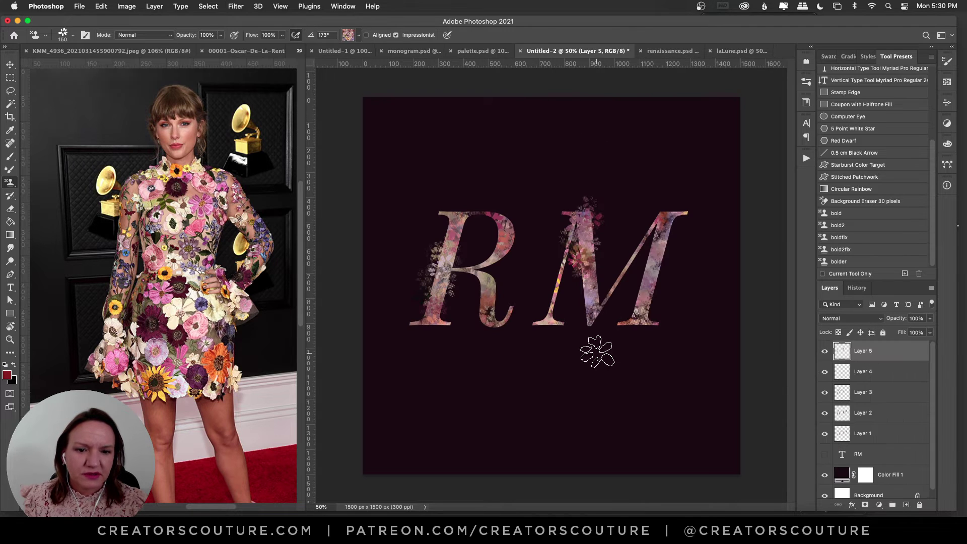
pyautogui.moveTo(655, 297)
pyautogui.mouseDown()
pyautogui.moveTo(637, 335)
pyautogui.moveTo(643, 360)
pyautogui.moveTo(632, 340)
pyautogui.moveTo(647, 340)
pyautogui.moveTo(650, 302)
pyautogui.mouseUp()
pyautogui.moveTo(504, 322); pyautogui.dragTo(496, 310)
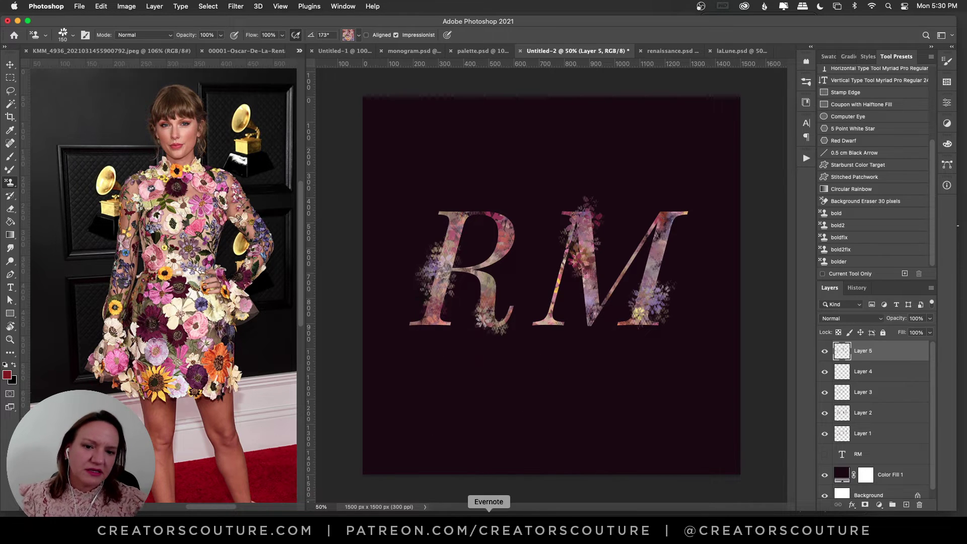
# Add a new layer above the RM text layer and paint florals behind the R's upper stem, undoing the trial strokes at its foot.
pyautogui.click(863, 453)
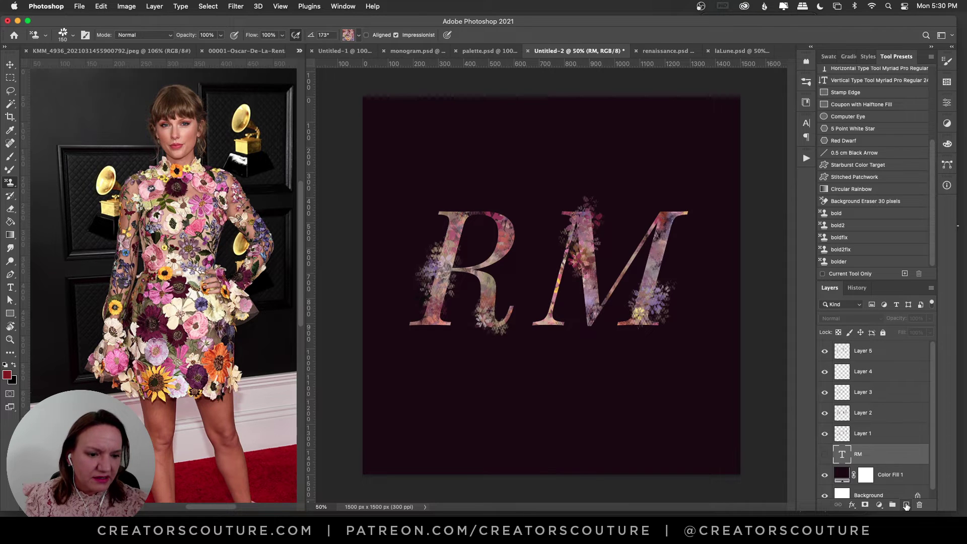
pyautogui.click(906, 506)
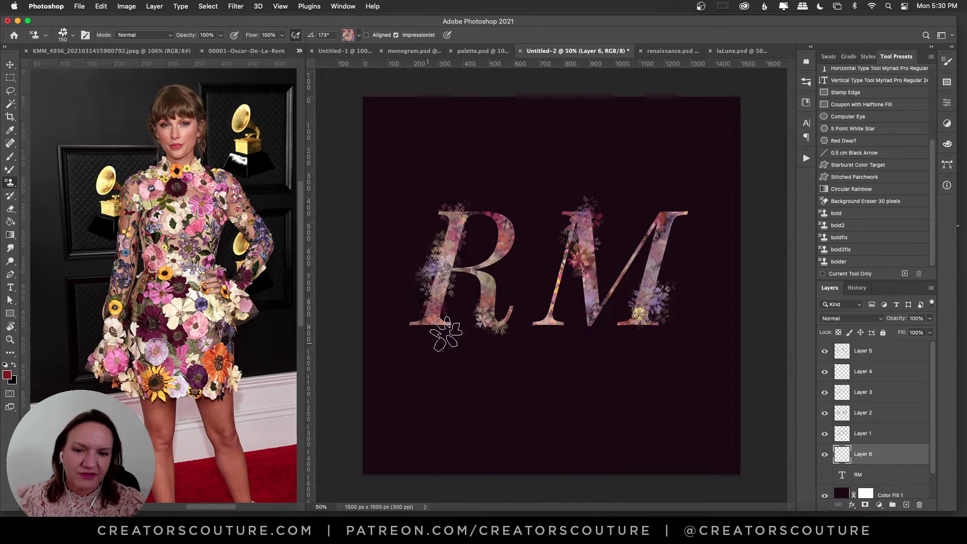
pyautogui.click(425, 323)
pyautogui.press('super+z')
pyautogui.click(439, 325)
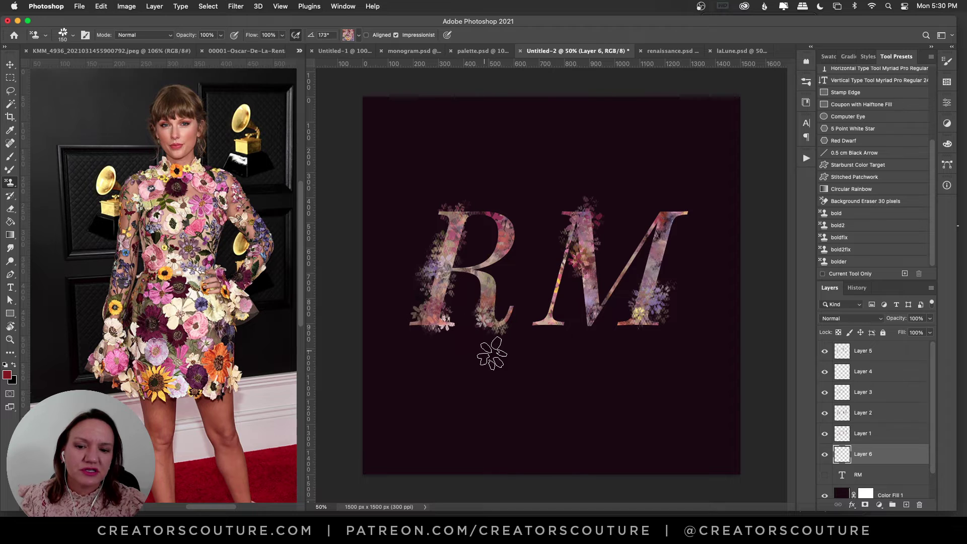
pyautogui.press('super+z')
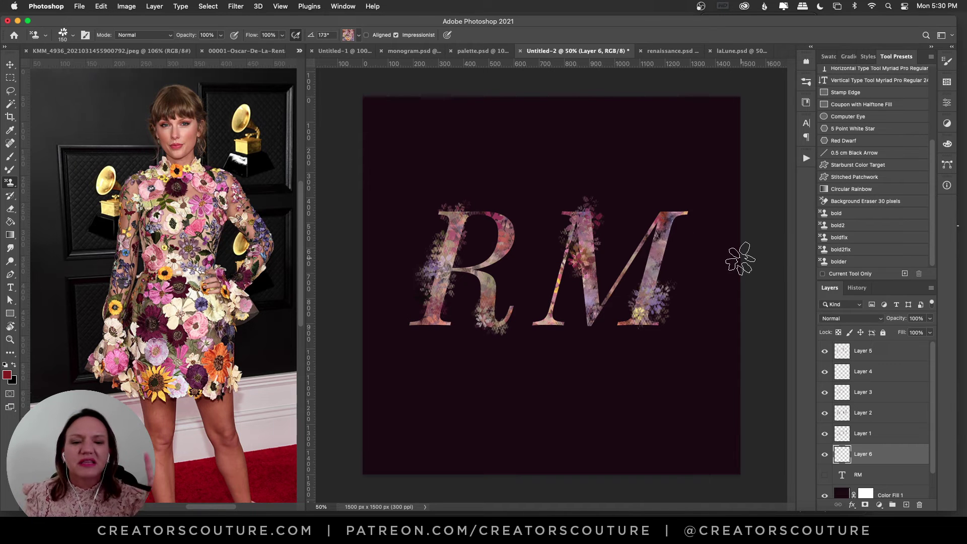
# Add a new layer above Layer 5 and choose the MoodyFloral-Bold brush, keeping the first MoodyFlorals-CreatorsCouture pattern.
pyautogui.click(897, 353)
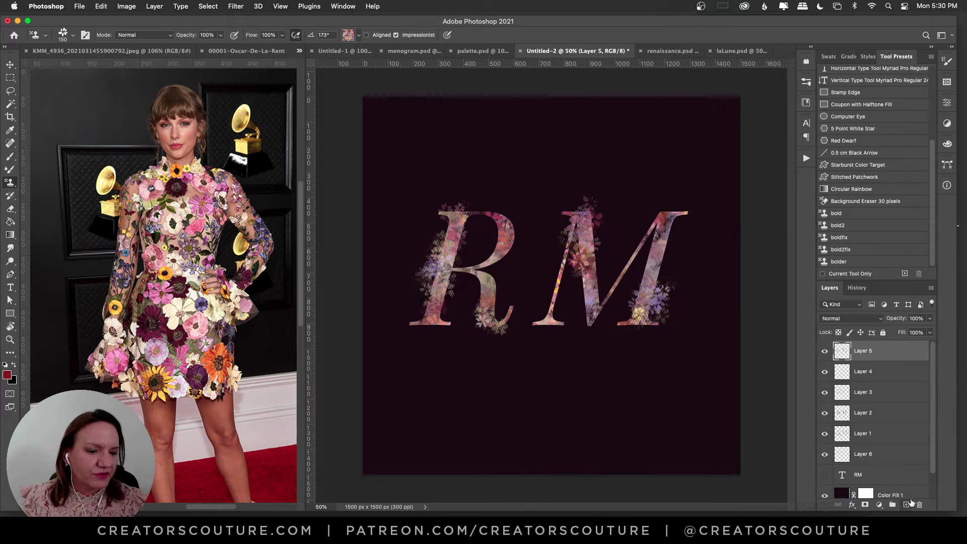
pyautogui.click(907, 504)
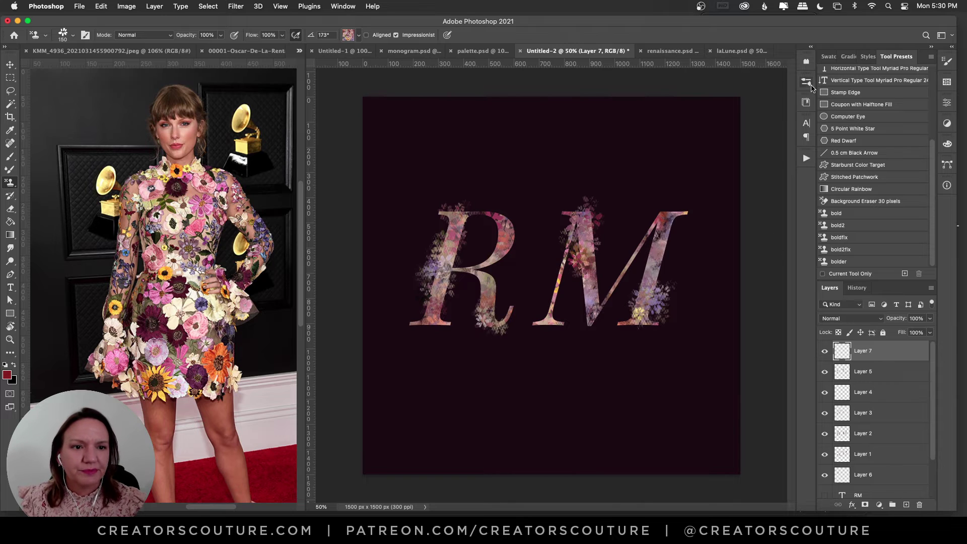
pyautogui.click(808, 84)
pyautogui.click(725, 442)
pyautogui.click(806, 83)
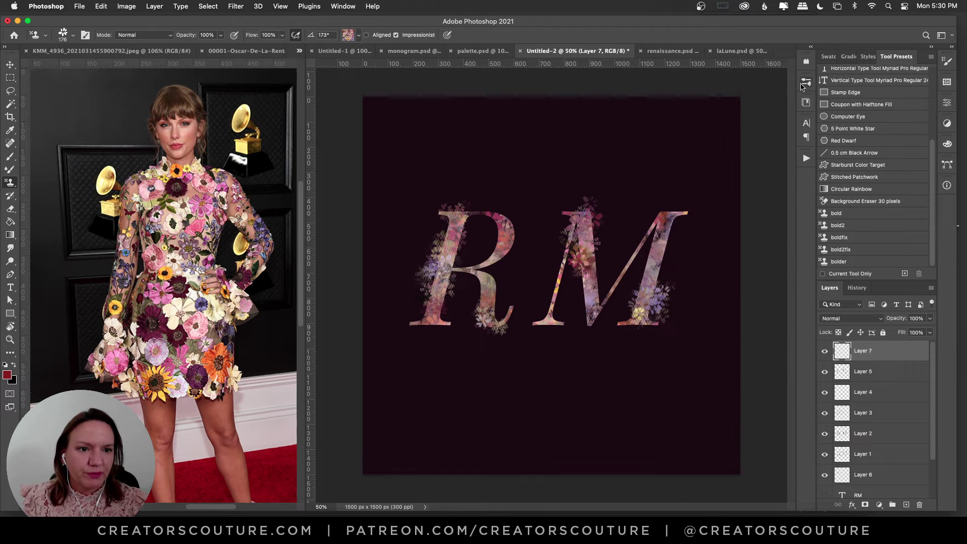
pyautogui.click(348, 35)
pyautogui.click(347, 34)
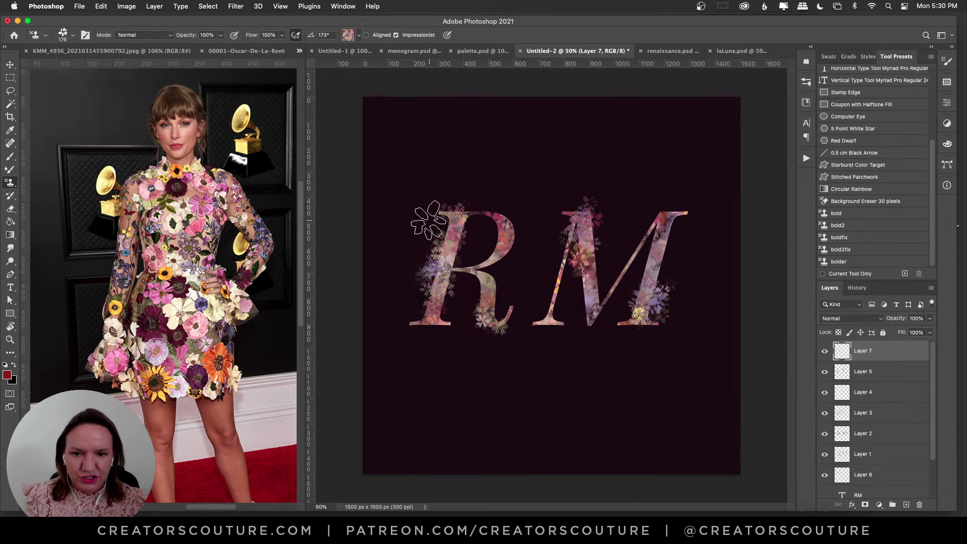
# Paint 150 px bold florals on Layer 7 over the R's stem, the M's upper left stem and the M's lower right serif.
pyautogui.press('[')
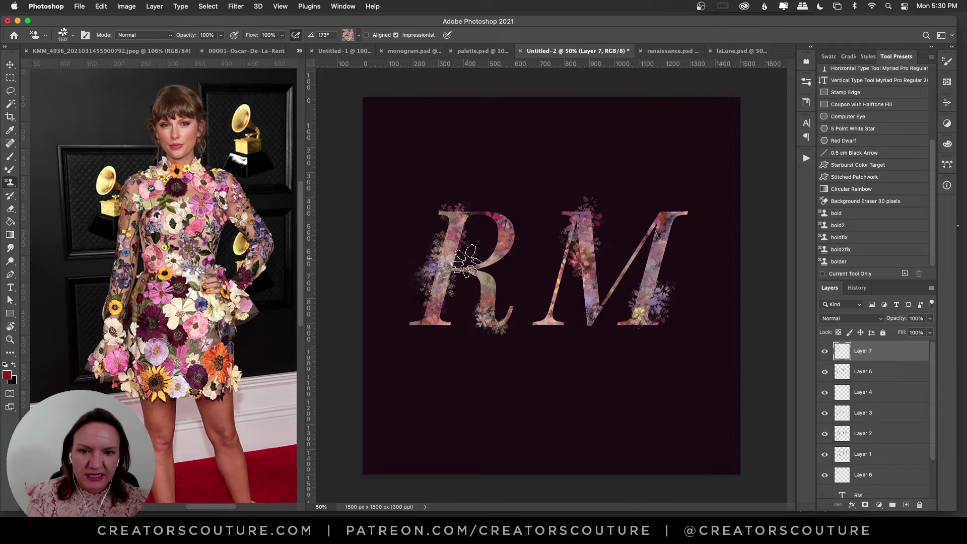
pyautogui.moveTo(440, 361)
pyautogui.mouseDown()
pyautogui.moveTo(452, 312)
pyautogui.moveTo(453, 230)
pyautogui.moveTo(446, 312)
pyautogui.mouseUp()
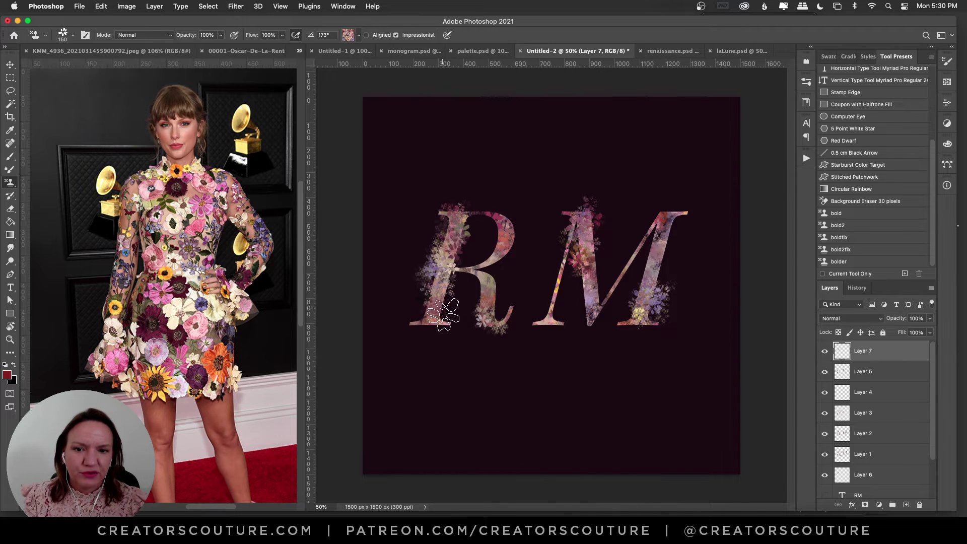
pyautogui.moveTo(577, 219); pyautogui.dragTo(582, 282)
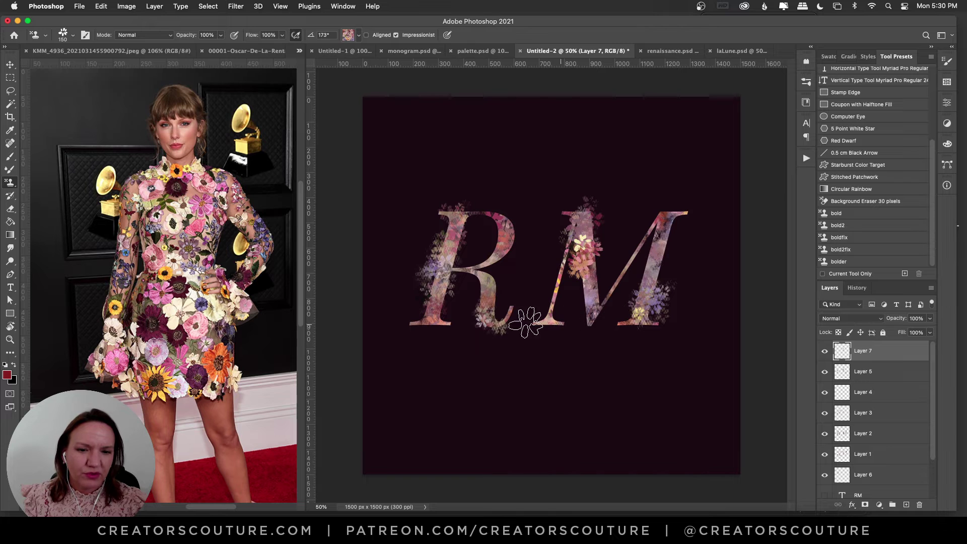
pyautogui.moveTo(440, 352)
pyautogui.mouseDown()
pyautogui.moveTo(444, 257)
pyautogui.moveTo(439, 357)
pyautogui.moveTo(441, 275)
pyautogui.moveTo(434, 300)
pyautogui.moveTo(437, 359)
pyautogui.moveTo(445, 249)
pyautogui.moveTo(434, 351)
pyautogui.moveTo(441, 259)
pyautogui.moveTo(438, 325)
pyautogui.moveTo(421, 341)
pyautogui.mouseUp()
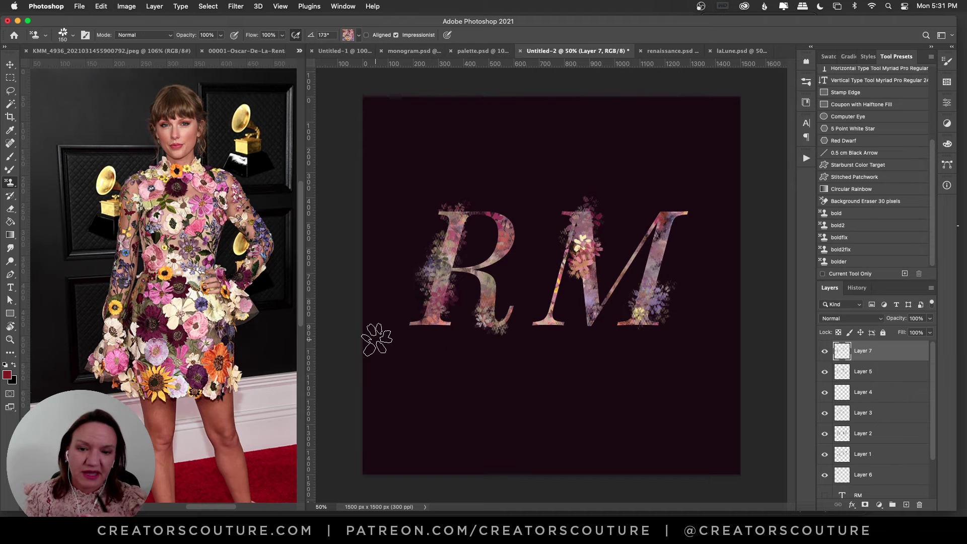
pyautogui.moveTo(658, 285)
pyautogui.mouseDown()
pyautogui.moveTo(652, 359)
pyautogui.moveTo(644, 314)
pyautogui.moveTo(654, 351)
pyautogui.moveTo(613, 363)
pyautogui.mouseUp()
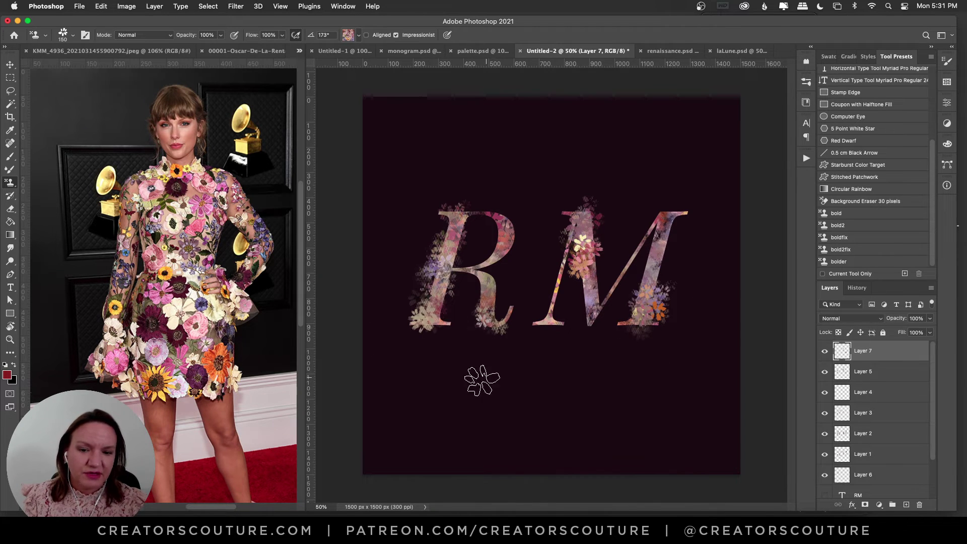
pyautogui.moveTo(479, 380)
pyautogui.mouseDown()
pyautogui.moveTo(442, 318)
pyautogui.moveTo(452, 305)
pyautogui.mouseUp()
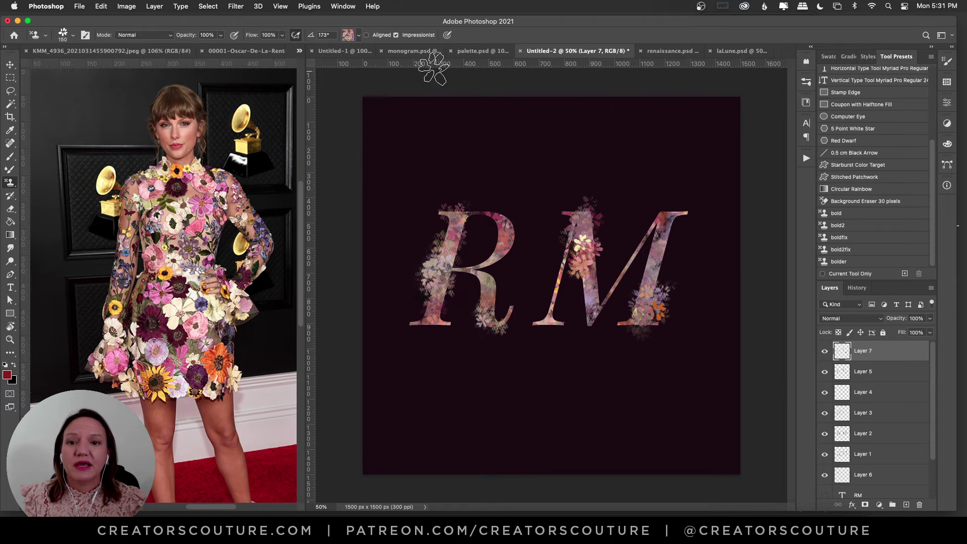
# Compare the monogram with monogram.psd, examining its letter florals and corner clusters against the full canvas.
pyautogui.click(409, 51)
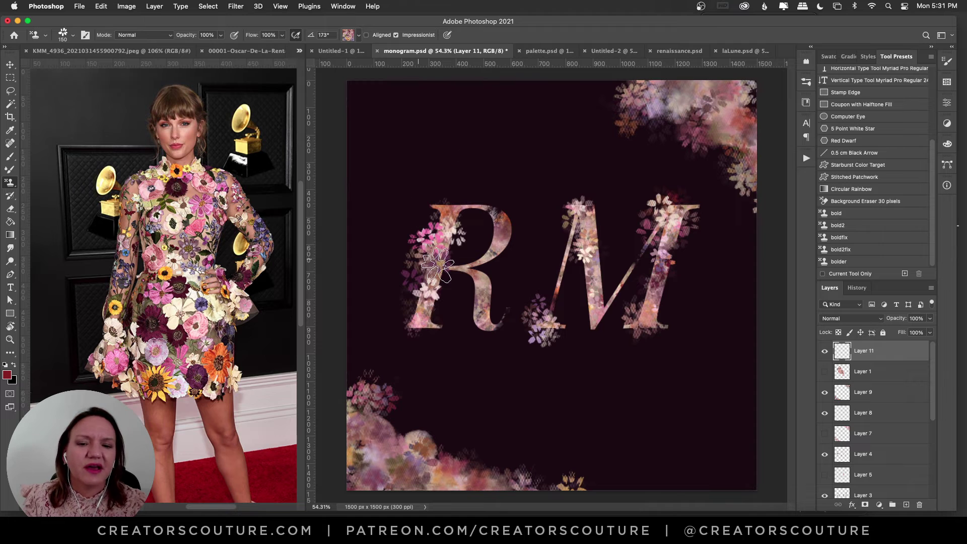
pyautogui.click(608, 51)
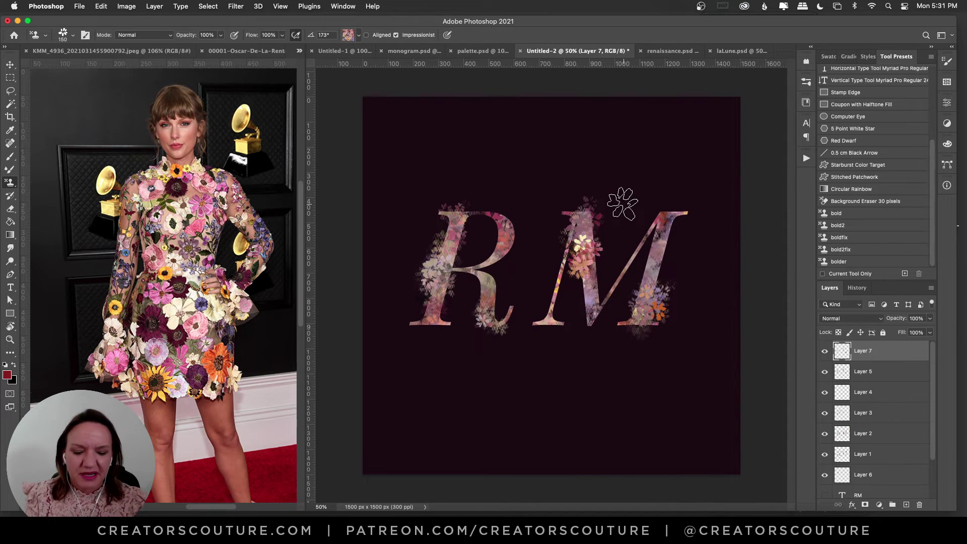
pyautogui.press('super+0')
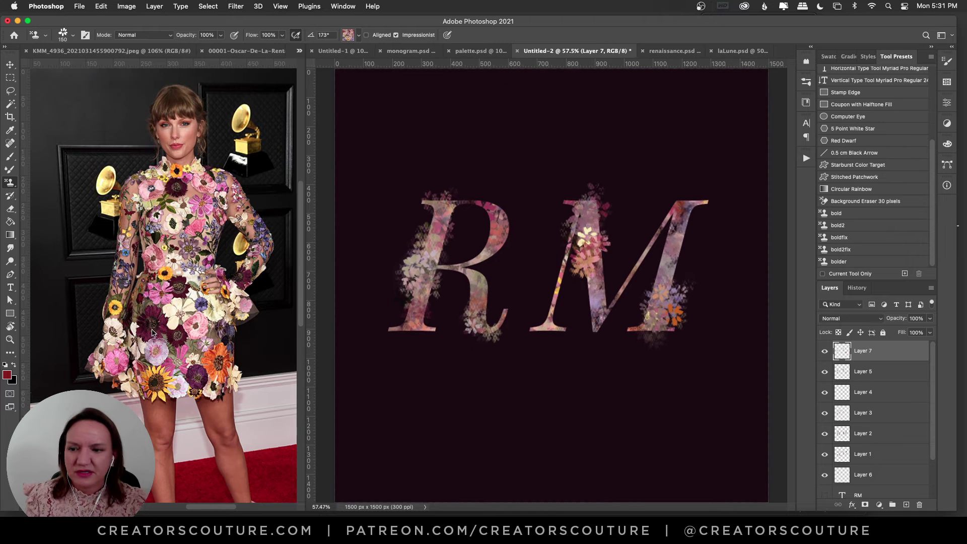
pyautogui.click(10, 339)
pyautogui.keyDown('alt'); pyautogui.click(559, 236); pyautogui.keyUp('alt')
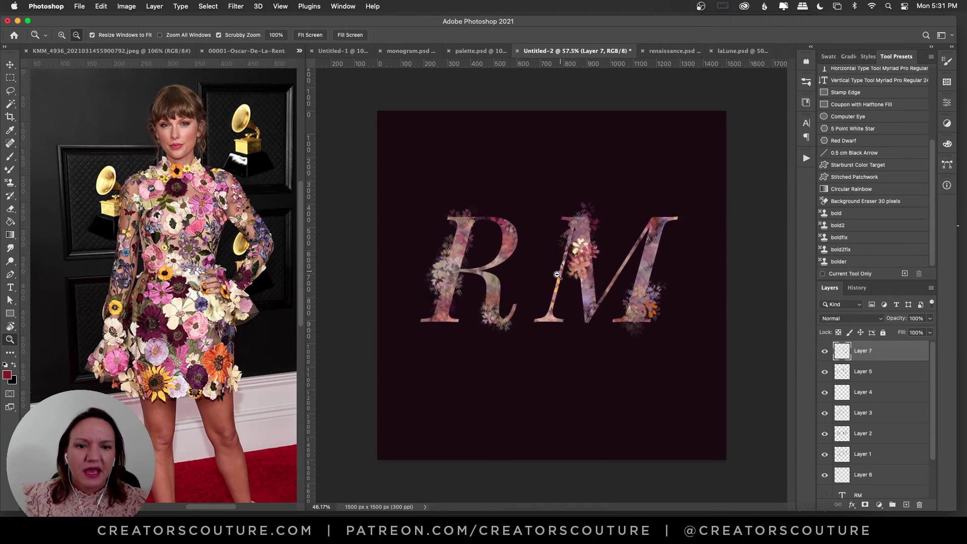
pyautogui.keyDown('alt'); pyautogui.click(560, 237); pyautogui.keyUp('alt')
pyautogui.click(560, 284)
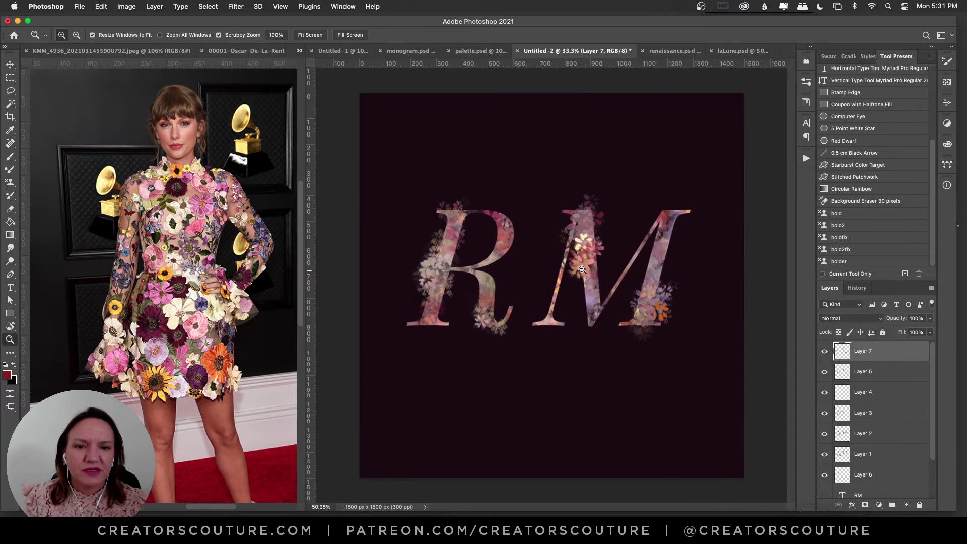
pyautogui.click(410, 53)
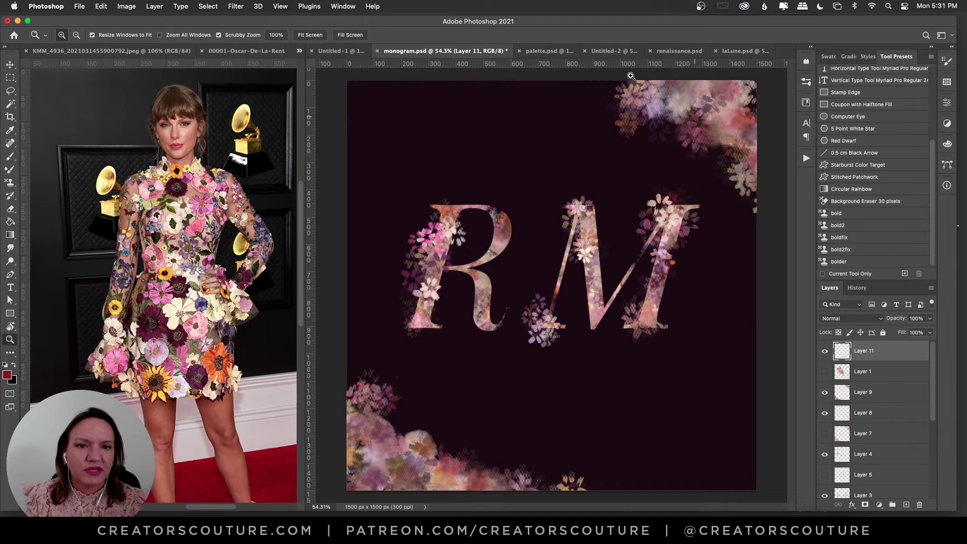
pyautogui.click(599, 51)
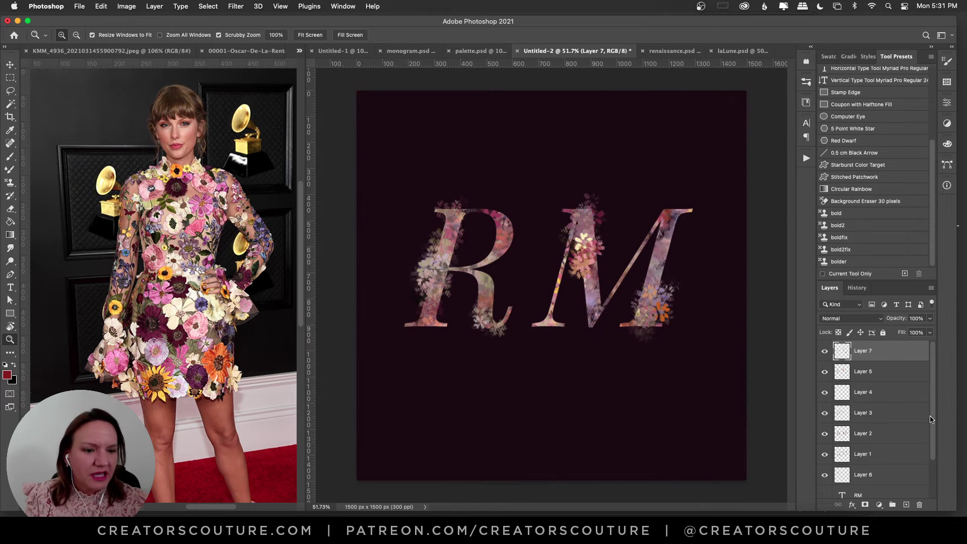
# Return to Pattern Stamp and choose the third MoodyFlorals-CreatorsCouture pattern.
pyautogui.click(805, 84)
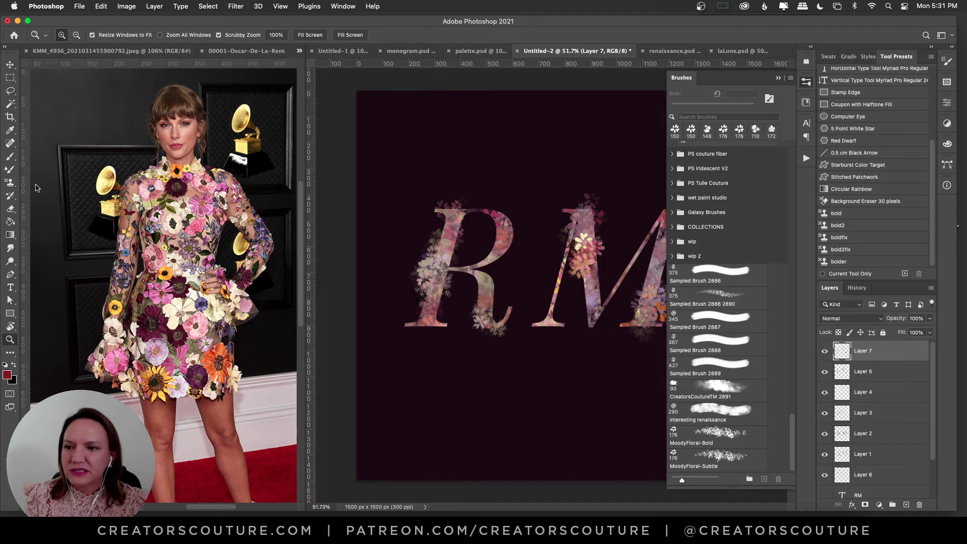
pyautogui.moveTo(10, 183); pyautogui.dragTo(55, 193)
pyautogui.click(347, 35)
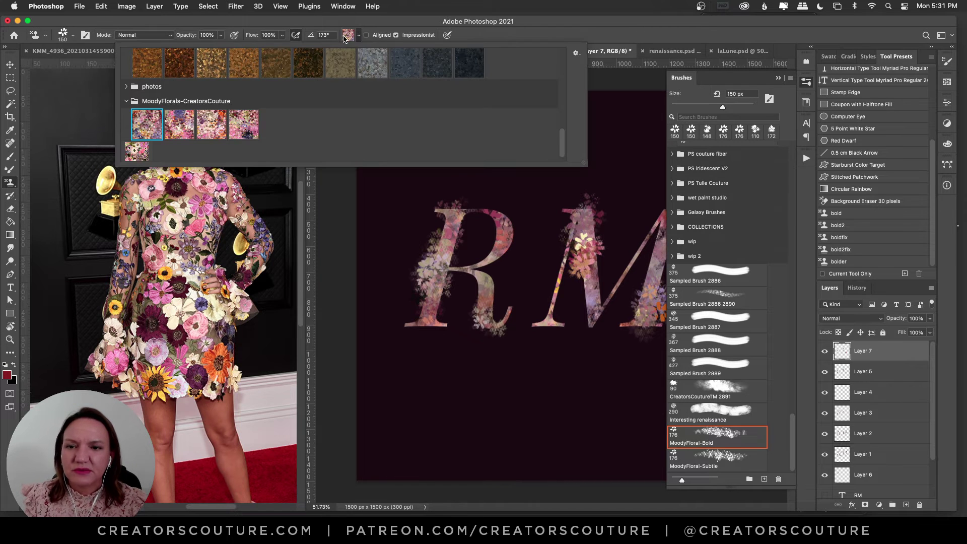
pyautogui.click(211, 126)
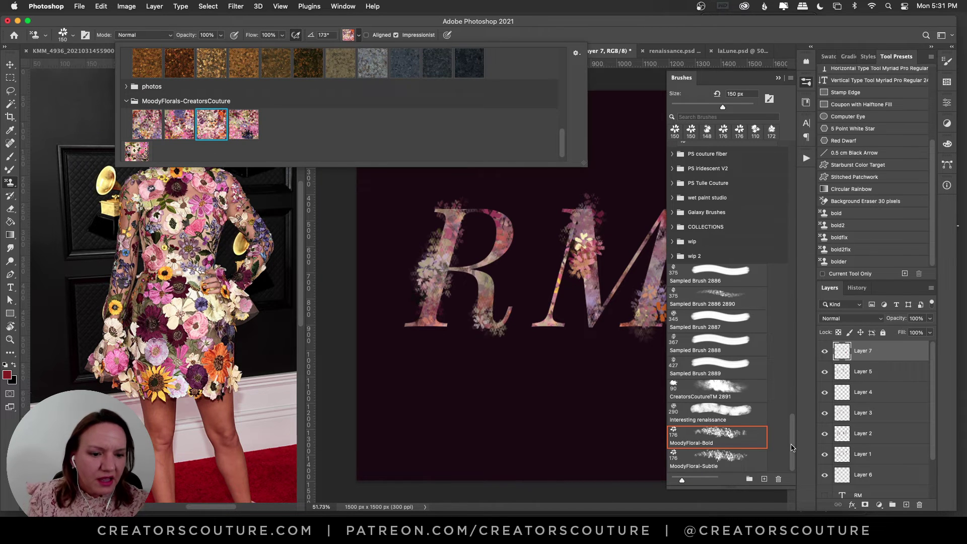
# Choose the 63 impressionist-creatorscouture brush from the PS modern impressionist V2 set at 190 px.
pyautogui.moveTo(793, 445); pyautogui.dragTo(783, 247)
pyautogui.scroll(-15, 774, 359)
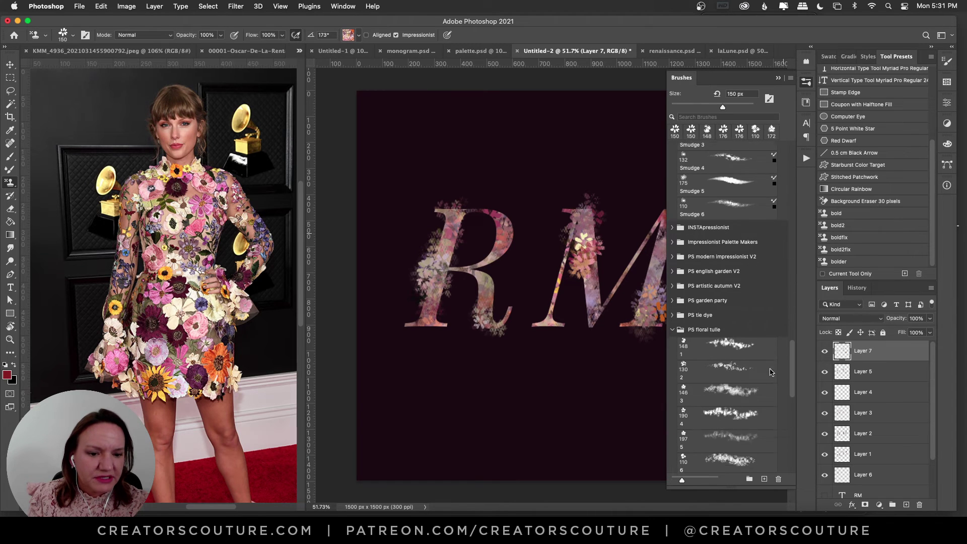
pyautogui.scroll(-10, 775, 359)
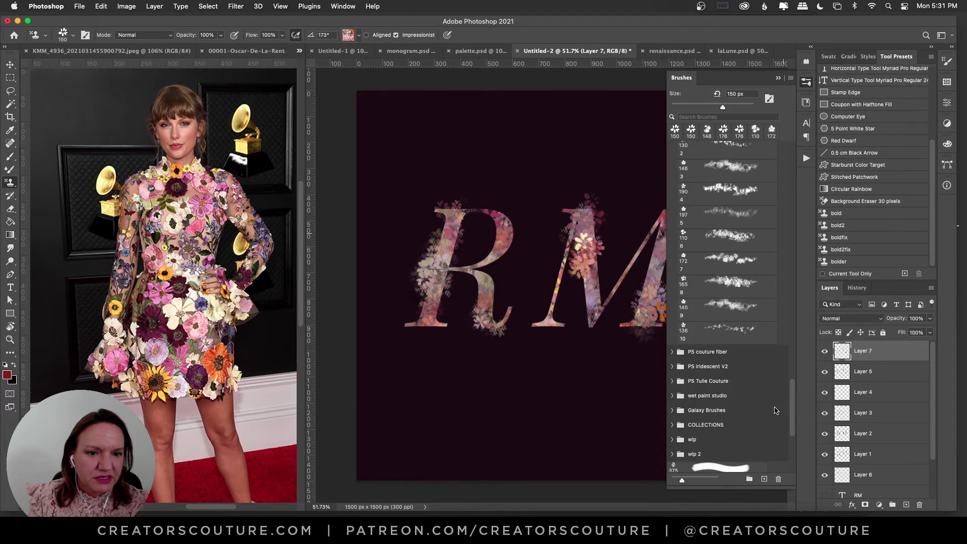
pyautogui.scroll(-3, 776, 411)
pyautogui.moveTo(791, 433); pyautogui.dragTo(777, 149)
pyautogui.click(671, 193)
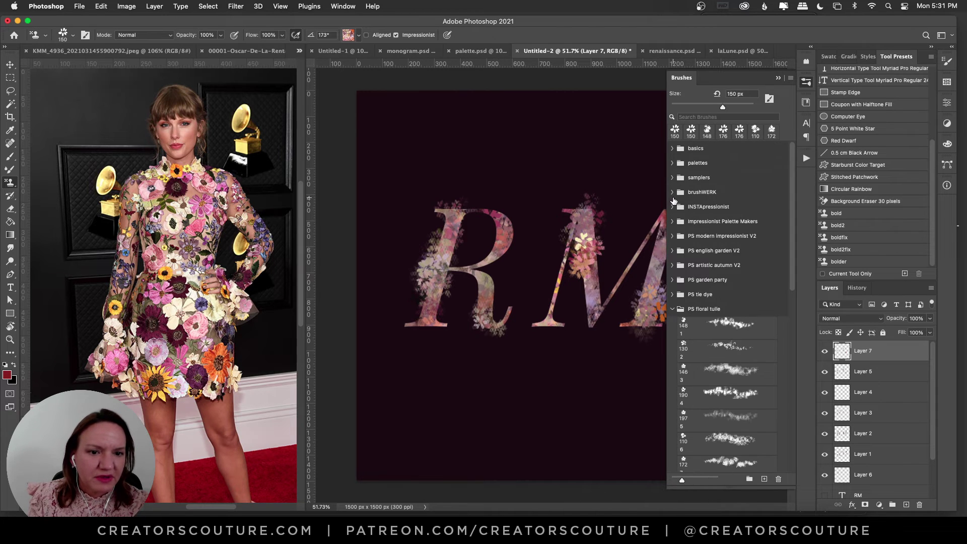
pyautogui.click(672, 237)
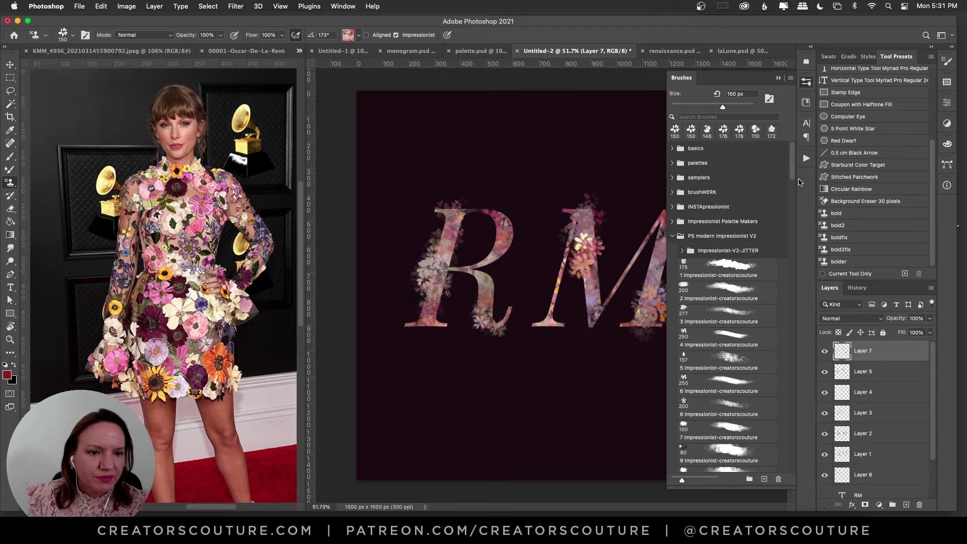
pyautogui.moveTo(798, 181); pyautogui.dragTo(783, 336)
pyautogui.click(724, 315)
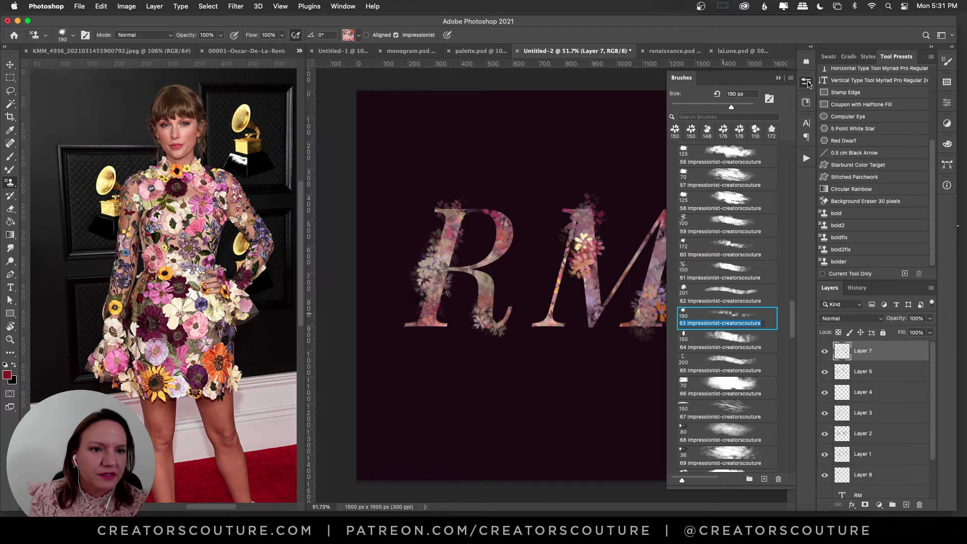
pyautogui.press('Return')
pyautogui.click(806, 82)
# Paint soft blurred blooms across the canvas's upper right and lower left corners on Layer 7, undoing the first trial stroke.
pyautogui.moveTo(660, 93)
pyautogui.mouseDown()
pyautogui.moveTo(711, 96)
pyautogui.moveTo(712, 125)
pyautogui.moveTo(746, 153)
pyautogui.mouseUp()
pyautogui.press('super+z')
pyautogui.moveTo(567, 103)
pyautogui.mouseDown()
pyautogui.moveTo(655, 116)
pyautogui.moveTo(736, 176)
pyautogui.mouseUp()
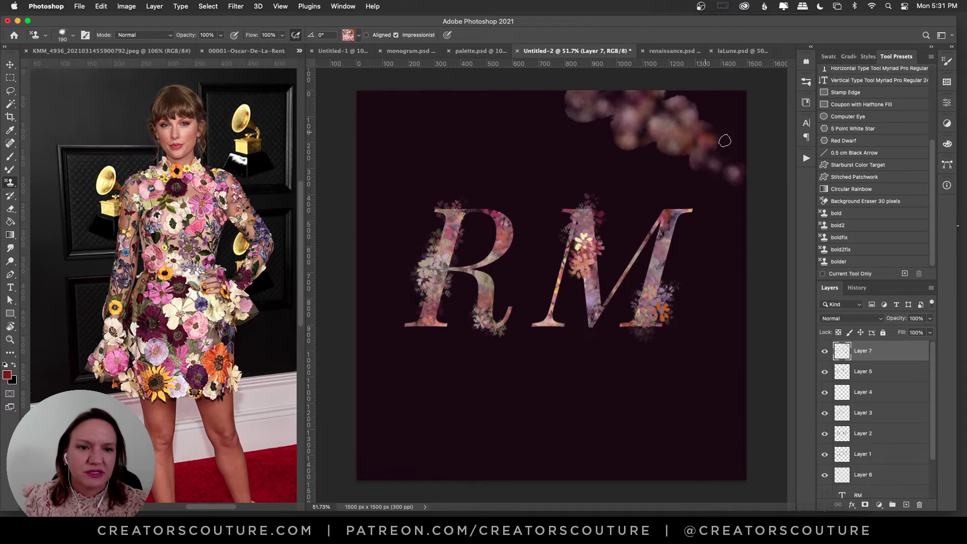
pyautogui.moveTo(725, 141); pyautogui.dragTo(751, 199)
pyautogui.moveTo(353, 390)
pyautogui.mouseDown()
pyautogui.moveTo(385, 384)
pyautogui.moveTo(380, 429)
pyautogui.moveTo(408, 456)
pyautogui.moveTo(439, 459)
pyautogui.moveTo(489, 487)
pyautogui.mouseUp()
pyautogui.moveTo(388, 429)
pyautogui.mouseDown()
pyautogui.moveTo(394, 457)
pyautogui.moveTo(456, 486)
pyautogui.mouseUp()
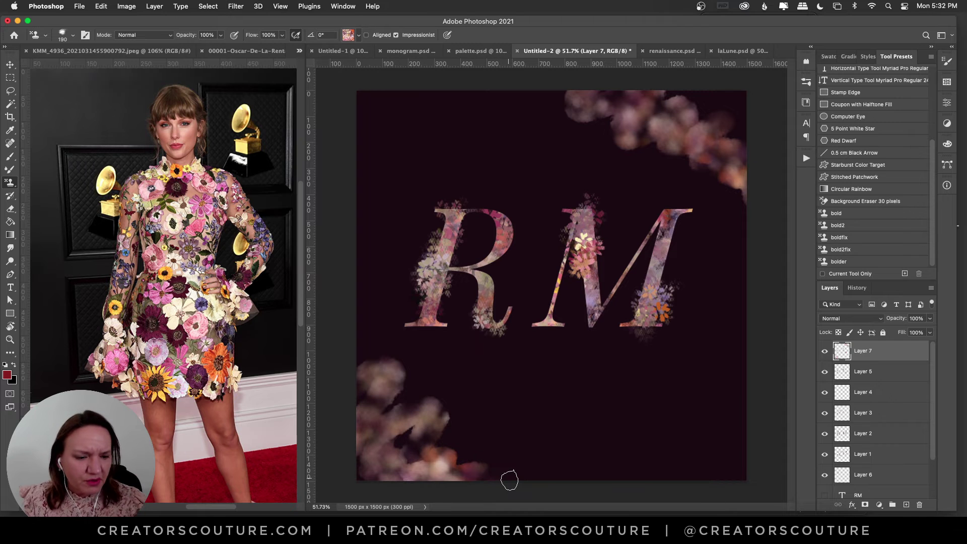
# Add a new layer above Layer 7 and choose brush 7 from the PS floral tulle set at 172 px.
pyautogui.click(907, 505)
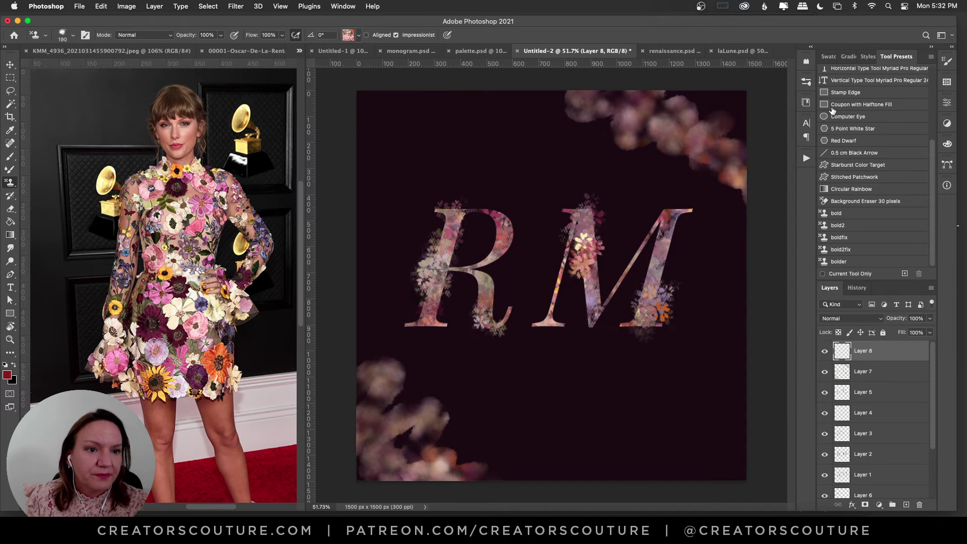
pyautogui.click(806, 81)
pyautogui.scroll(-15, 788, 327)
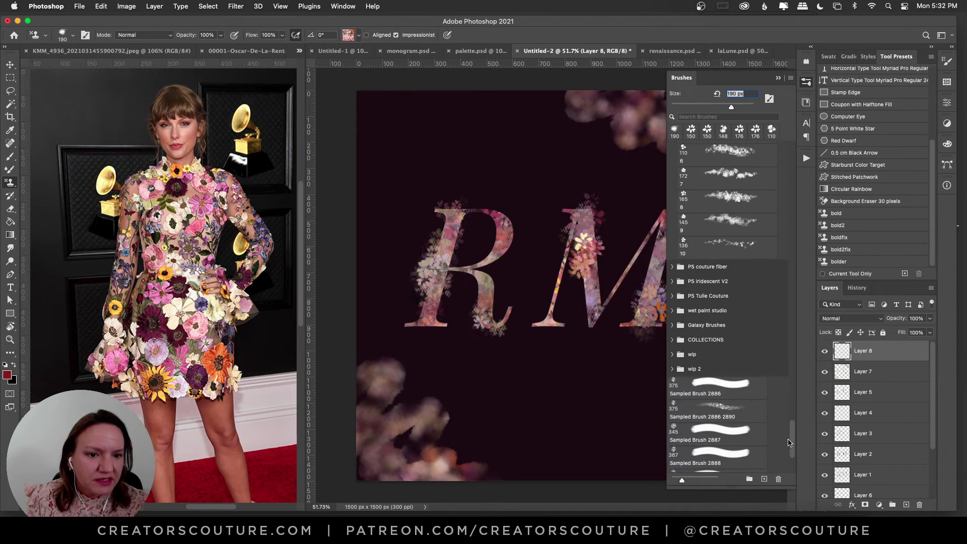
pyautogui.click(725, 175)
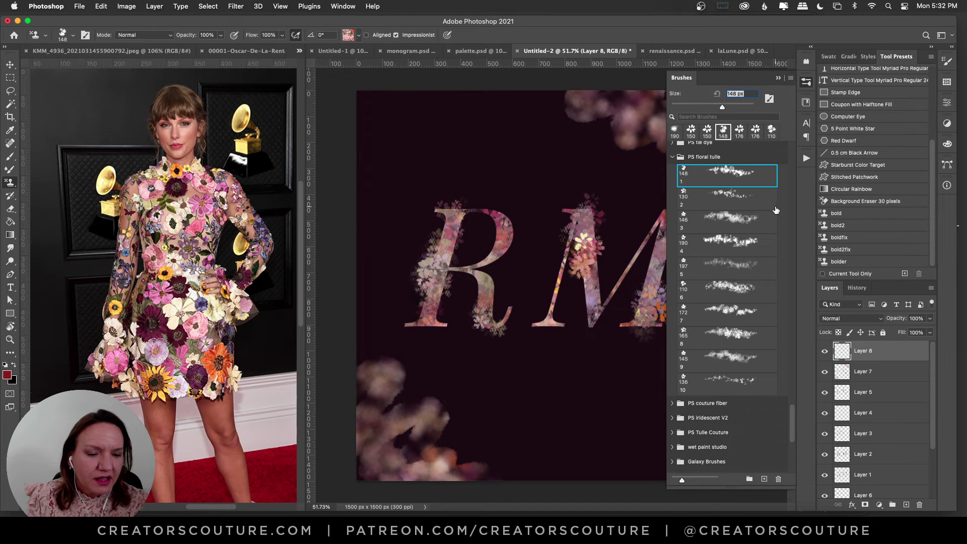
pyautogui.click(724, 336)
pyautogui.click(728, 316)
pyautogui.click(807, 82)
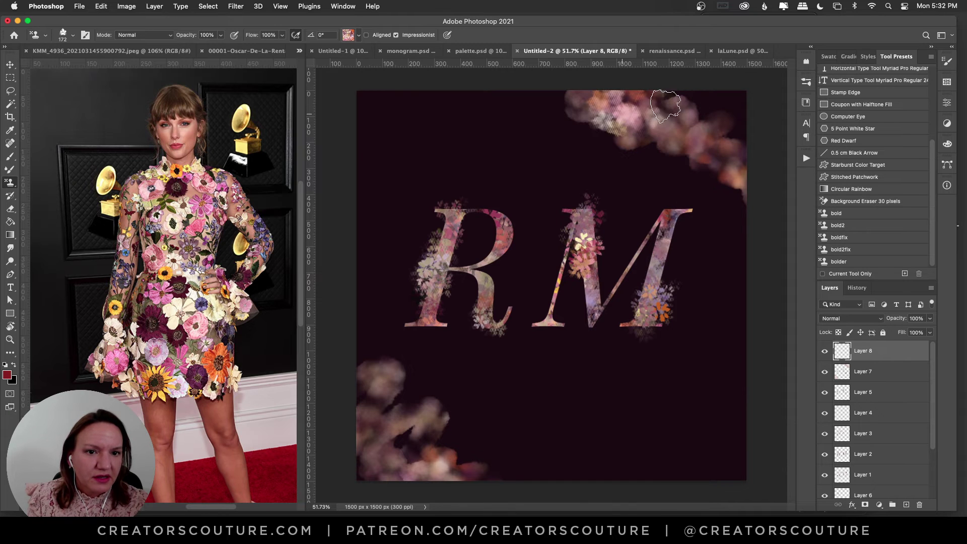
# Paint 172 px florals on Layer 8 over the upper right and lower left corner blooms, undoing the trial strokes first made.
pyautogui.click(807, 82)
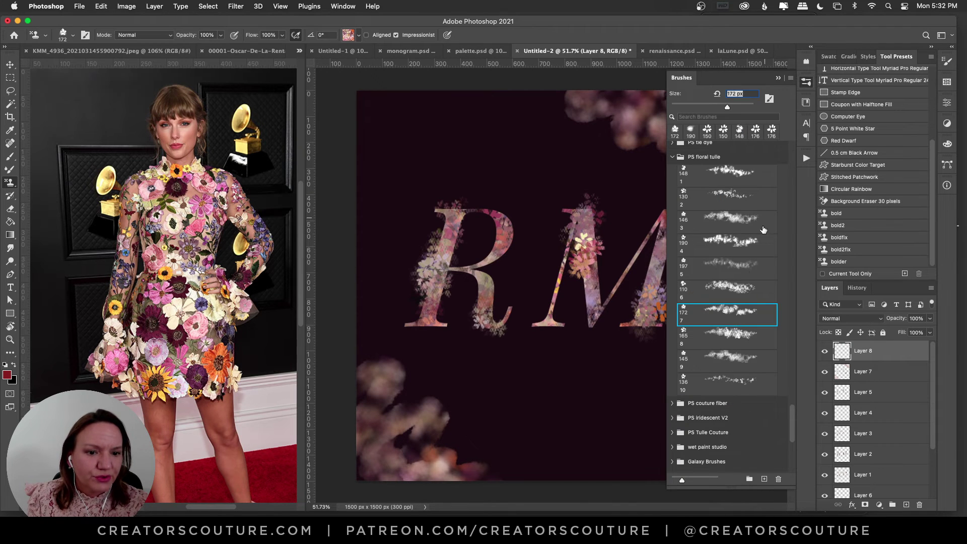
pyautogui.click(807, 82)
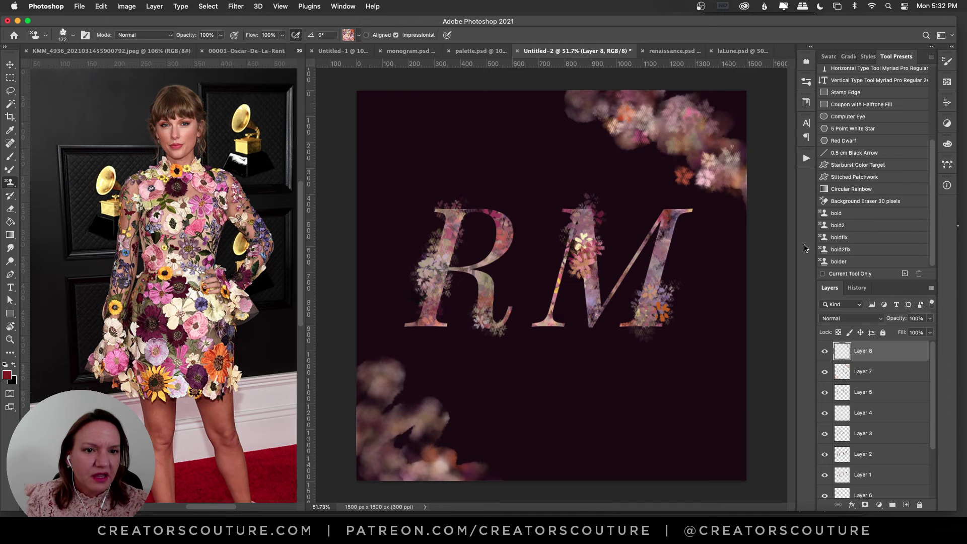
pyautogui.moveTo(620, 82)
pyautogui.mouseDown()
pyautogui.moveTo(731, 171)
pyautogui.moveTo(685, 106)
pyautogui.mouseUp()
pyautogui.press('super+z')
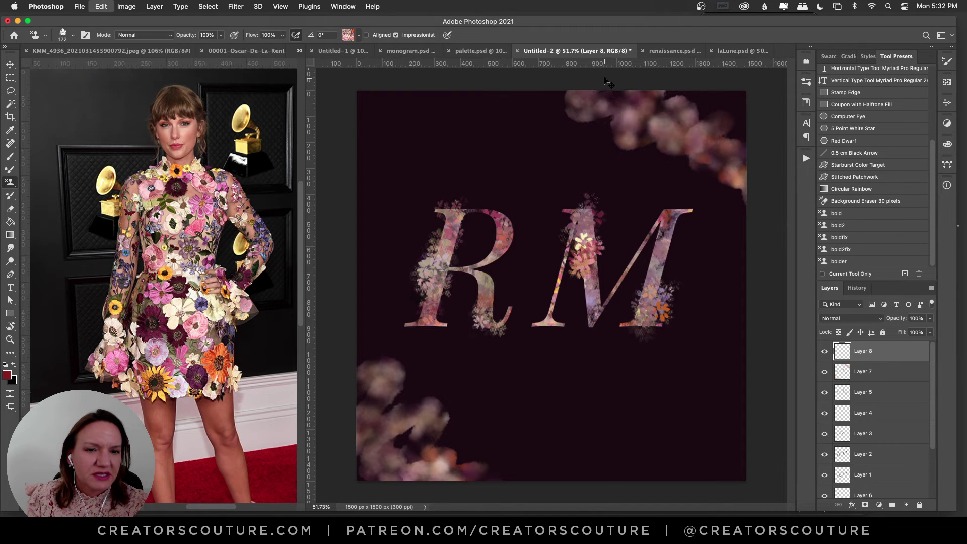
pyautogui.moveTo(607, 80)
pyautogui.mouseDown()
pyautogui.moveTo(603, 116)
pyautogui.moveTo(708, 143)
pyautogui.mouseUp()
pyautogui.moveTo(370, 398)
pyautogui.mouseDown()
pyautogui.moveTo(380, 428)
pyautogui.moveTo(453, 476)
pyautogui.mouseUp()
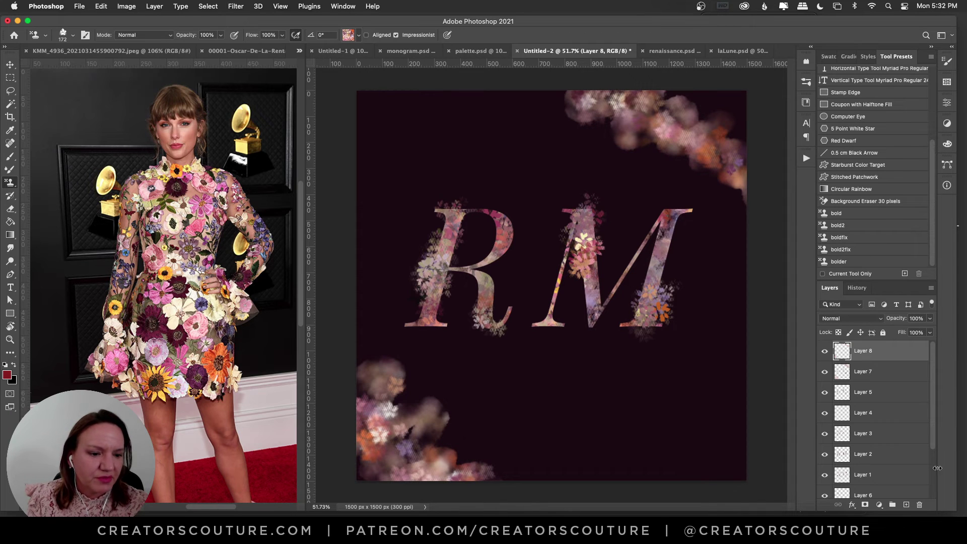
# Add a new layer above Layer 8 and paint 136 px florals over the corner clusters with PS floral tulle brush 10.
pyautogui.click(906, 505)
pyautogui.click(806, 137)
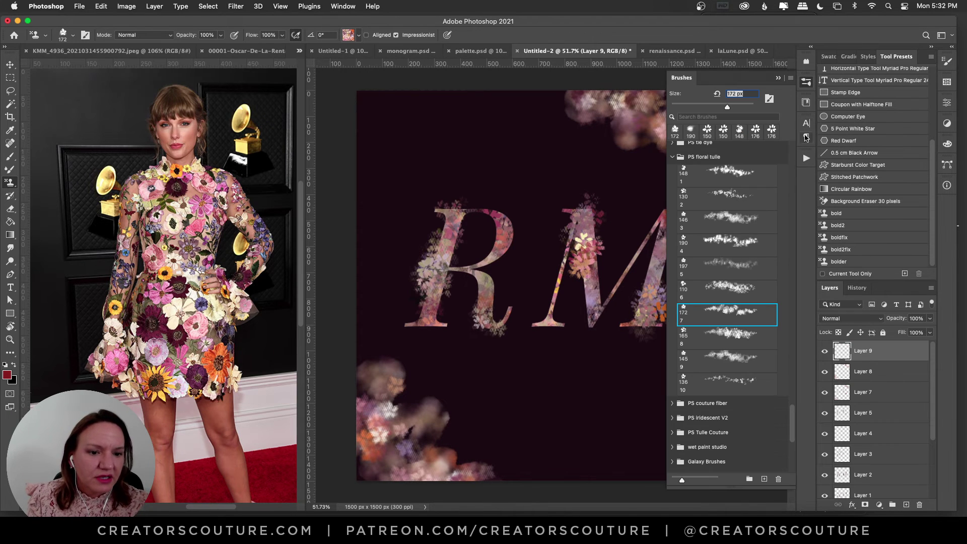
pyautogui.click(733, 391)
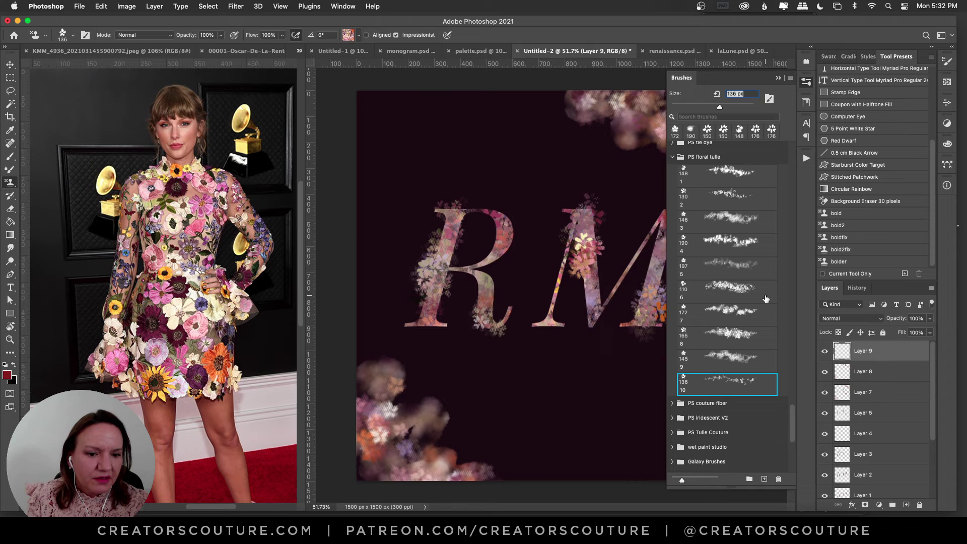
pyautogui.click(806, 82)
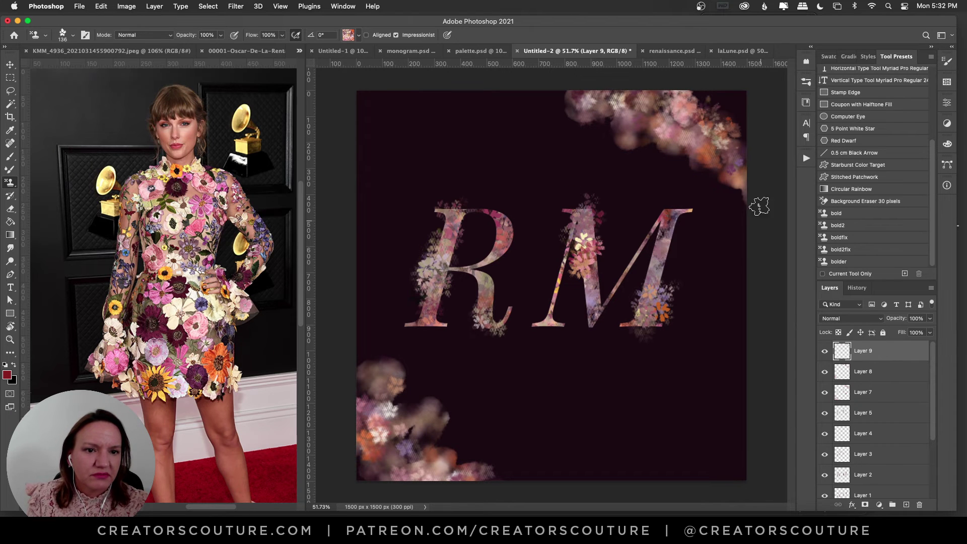
pyautogui.moveTo(407, 443); pyautogui.dragTo(364, 502)
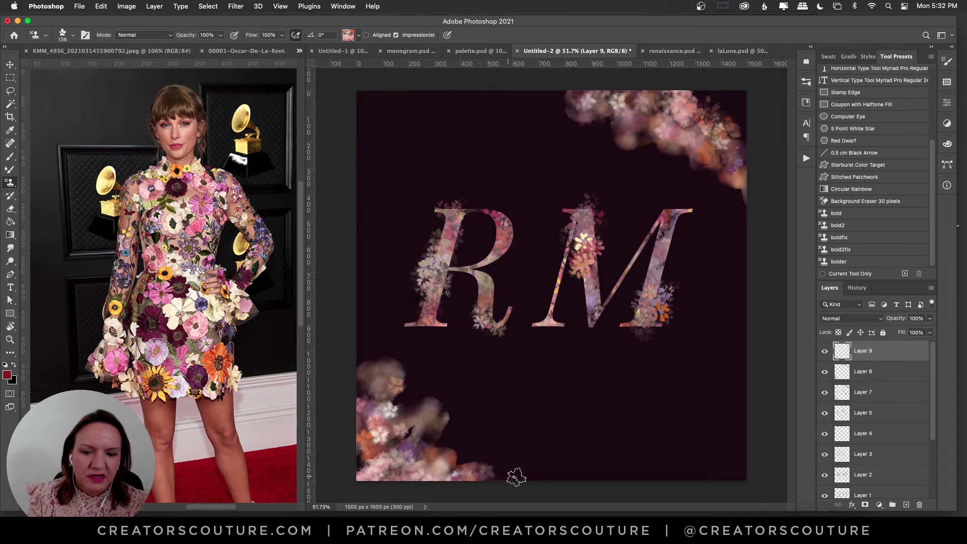
# Extend the 136 px florals on Layer 9 from the lower left cluster along the canvas's bottom edge.
pyautogui.moveTo(516, 477); pyautogui.dragTo(575, 494)
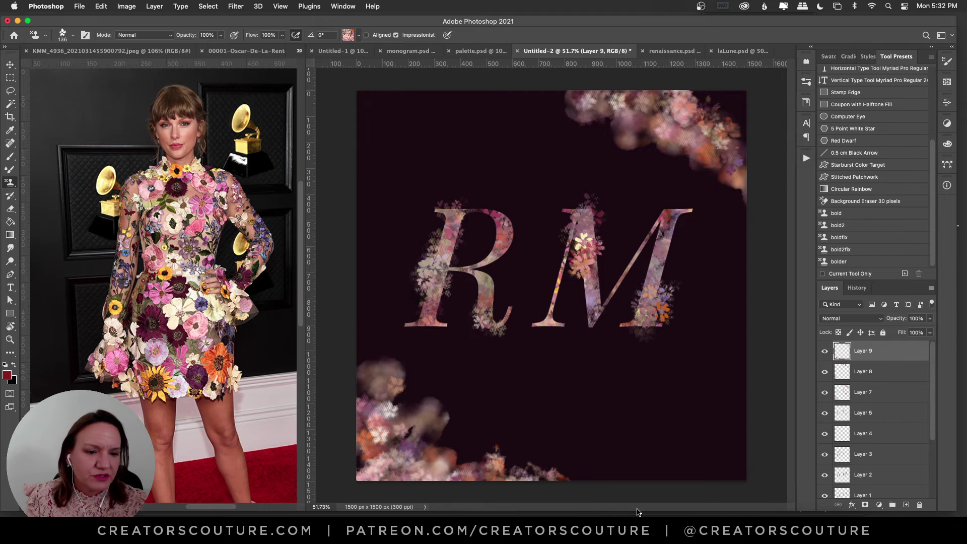
# Add two new layers above Layer 9 and paint 176 px MoodyFloral-Bold flowers over both corner clusters on the topmost layer.
pyautogui.click(907, 505)
pyautogui.click(906, 504)
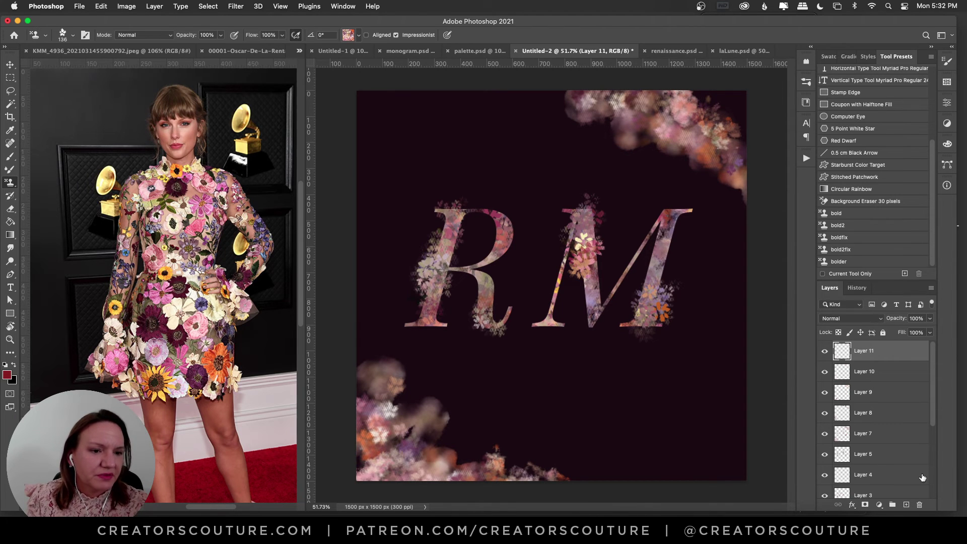
pyautogui.click(806, 83)
pyautogui.moveTo(793, 415); pyautogui.dragTo(793, 468)
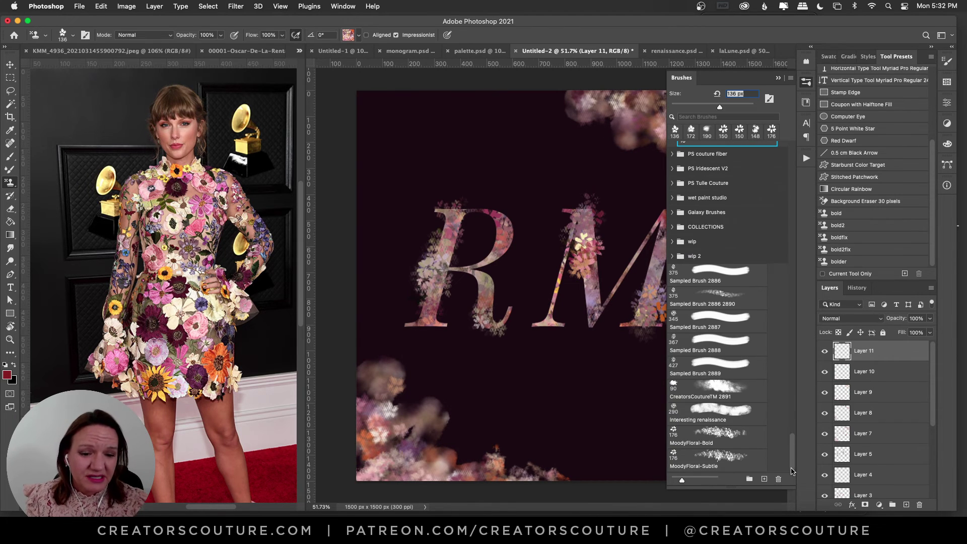
pyautogui.click(722, 439)
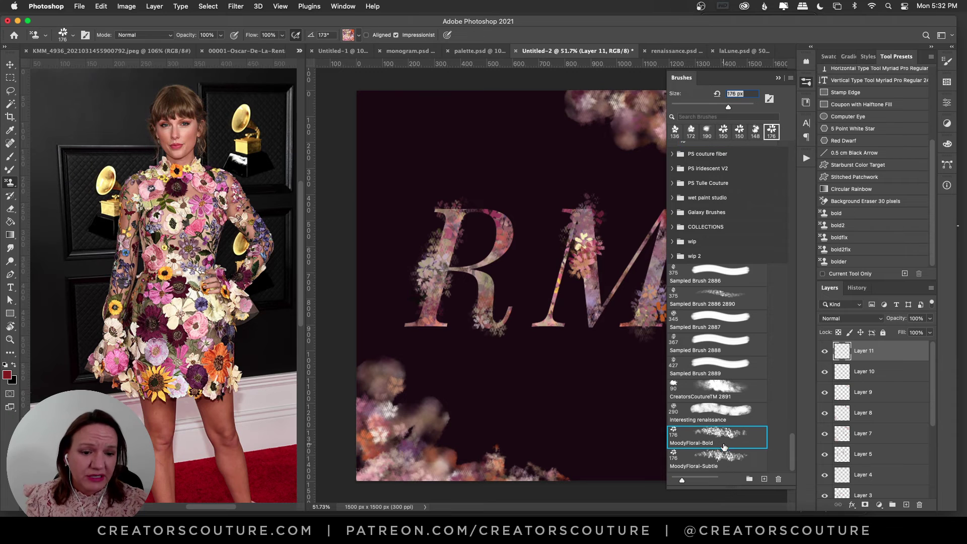
pyautogui.click(806, 83)
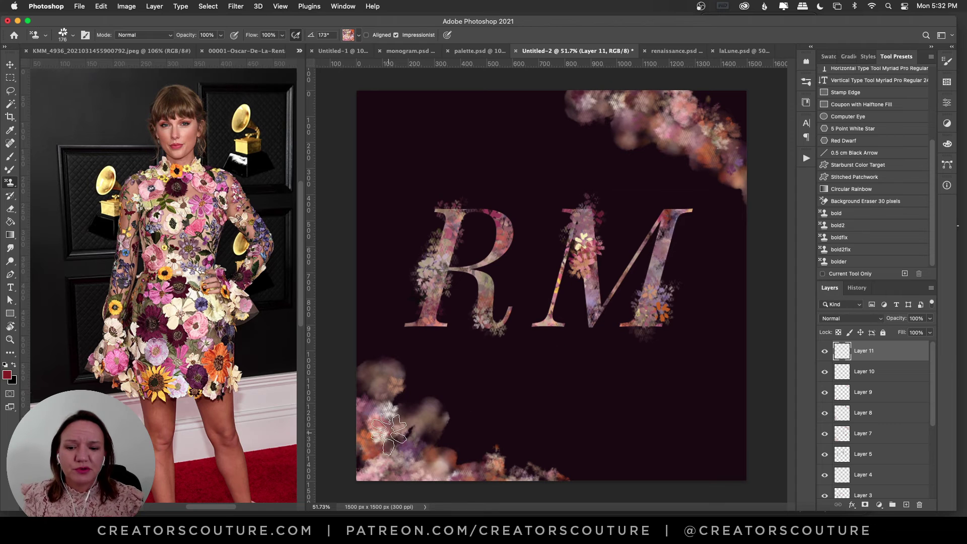
pyautogui.moveTo(389, 435)
pyautogui.mouseDown()
pyautogui.moveTo(367, 400)
pyautogui.moveTo(429, 461)
pyautogui.mouseUp()
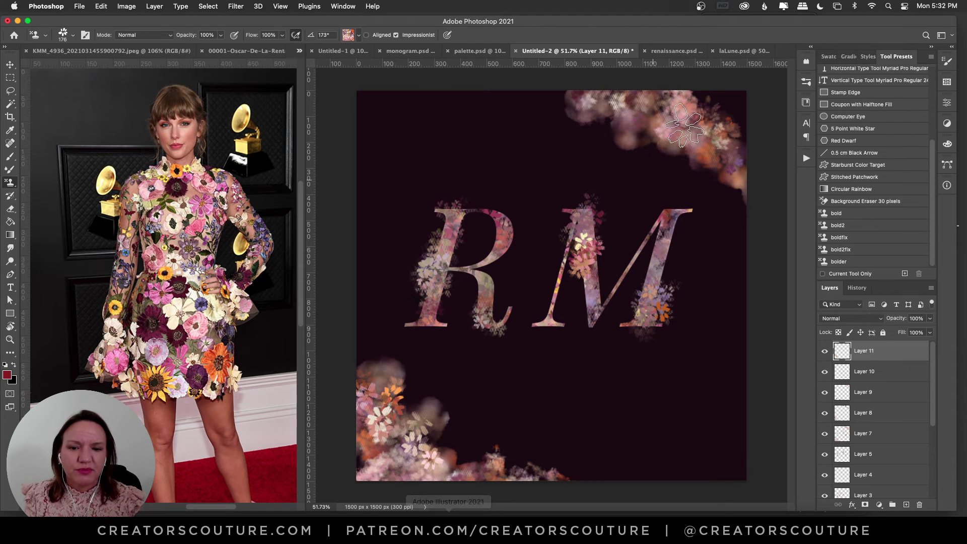
pyautogui.moveTo(582, 93); pyautogui.dragTo(706, 131)
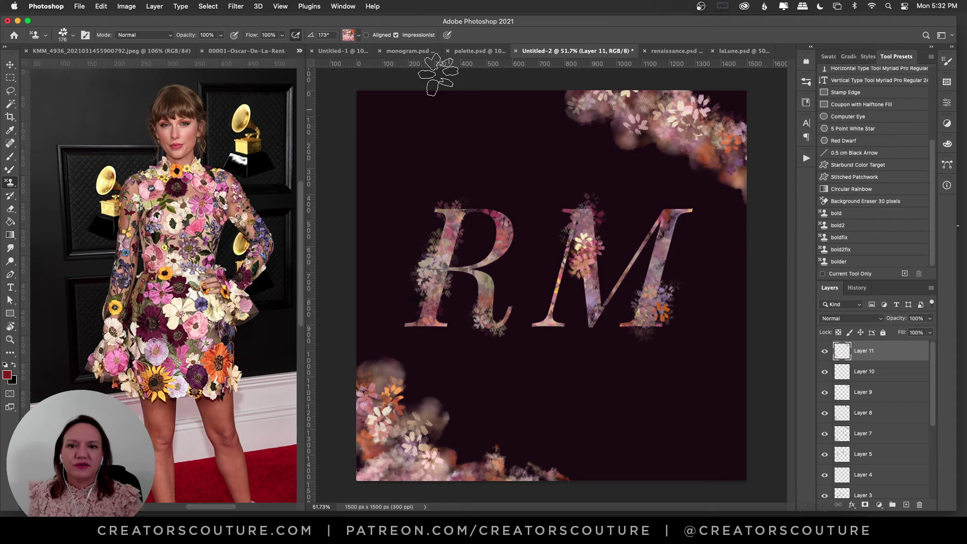
# Compare the Untitled-2 monogram painting with the version in monogram.psd.
pyautogui.click(409, 50)
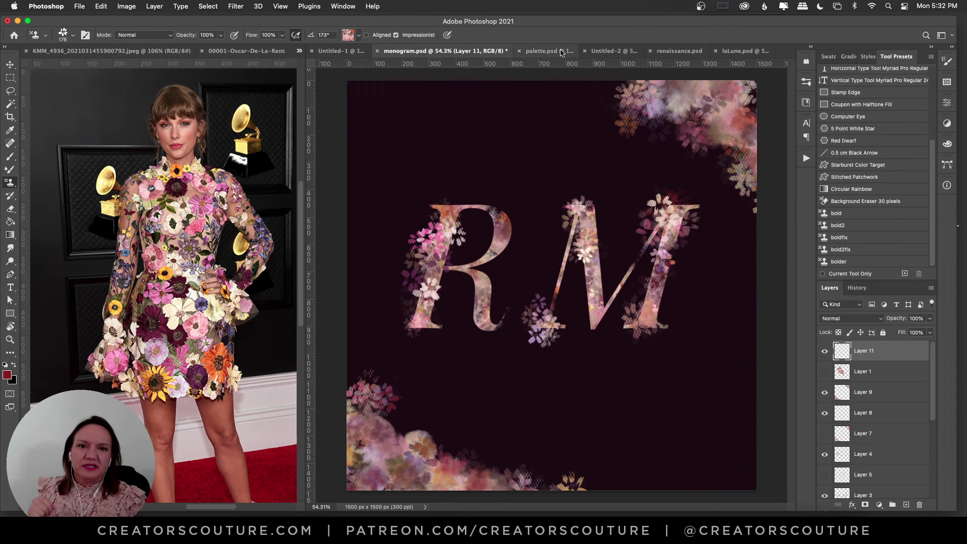
pyautogui.click(602, 51)
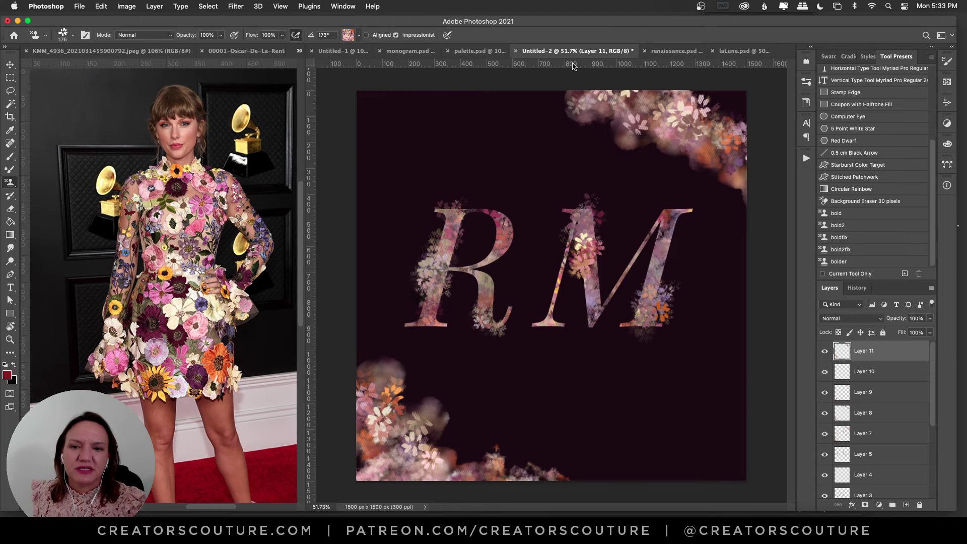
pyautogui.click(408, 51)
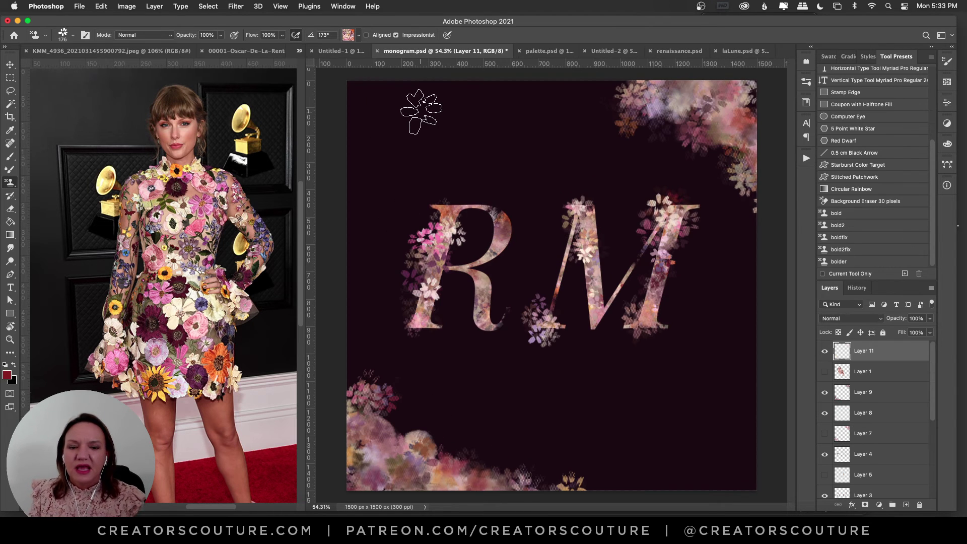